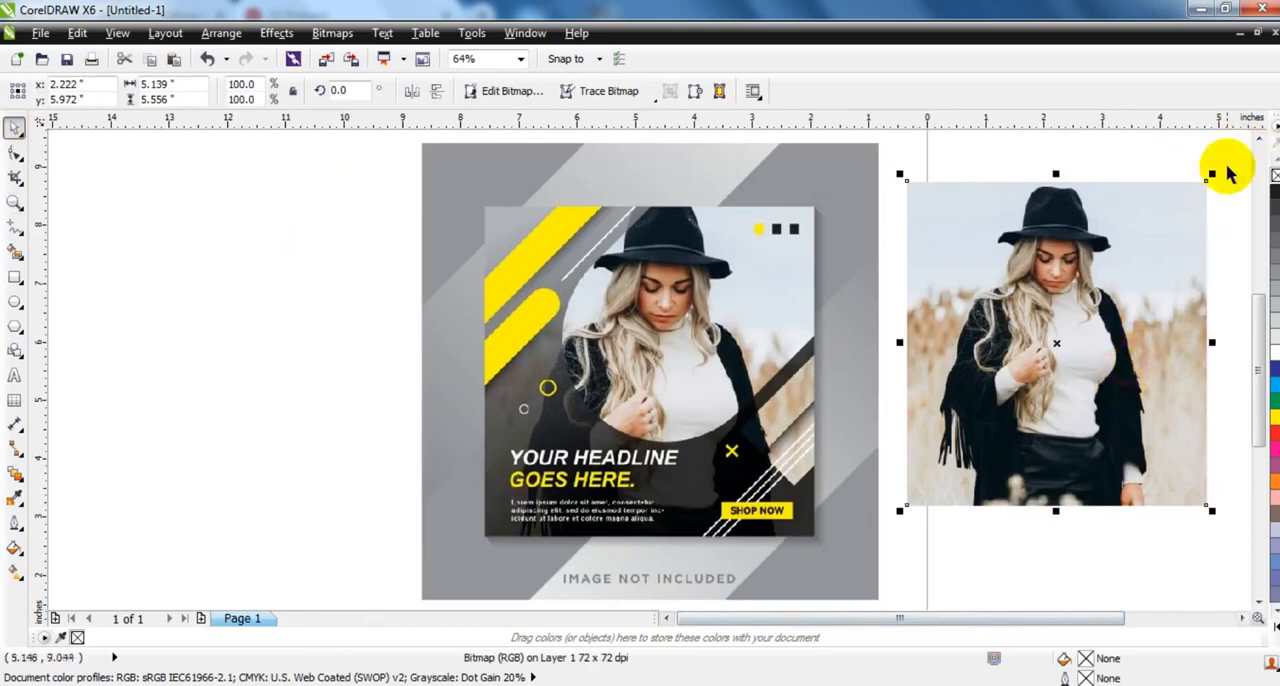
- Scale the photo down to about 2.38 by 2.57 inches and move it to the empty area left of the reference poster
{"action": "left_click_drag", "start_coordinate": [1212, 176], "coordinate": [1081, 352]}
{"action": "left_click_drag", "start_coordinate": [1014, 414], "coordinate": [275, 160]}
{"action": "left_click", "coordinate": [666, 618]}
{"action": "left_click", "coordinate": [666, 618]}
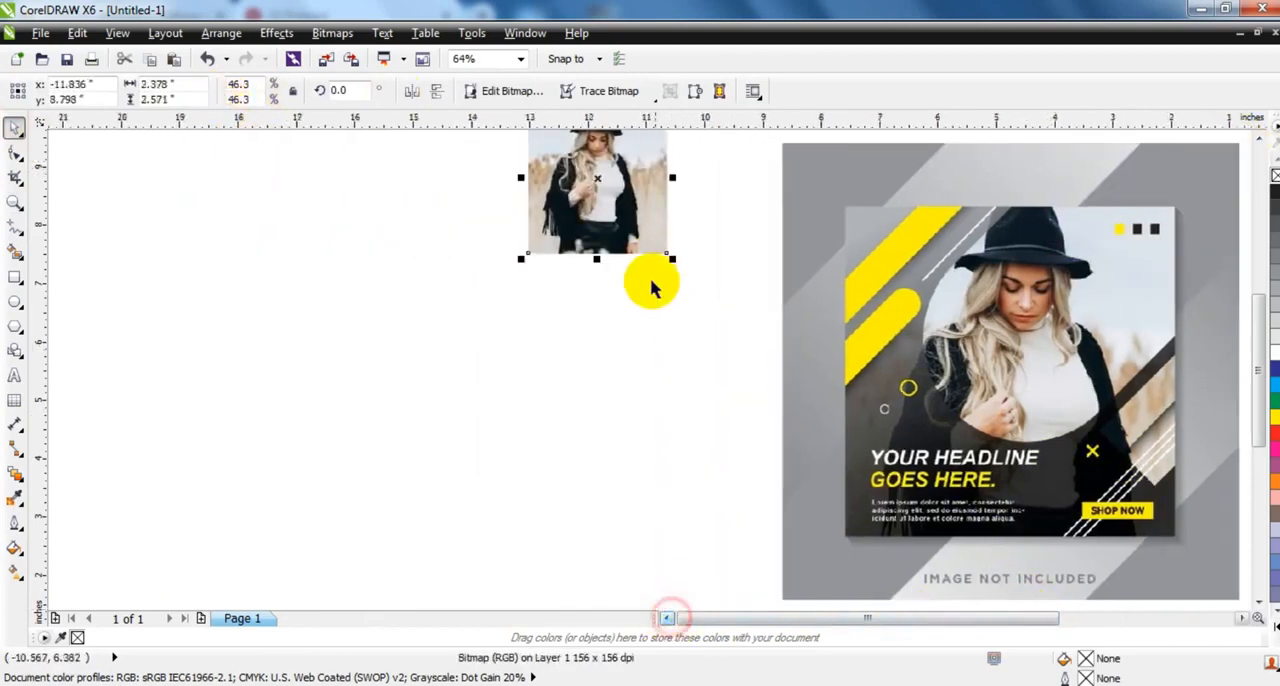
{"action": "left_click_drag", "start_coordinate": [645, 250], "coordinate": [682, 184]}
- Draw a square about 5.97 inches wide below the small photo and shift it closer to the reference poster
{"action": "left_click", "coordinate": [14, 204]}
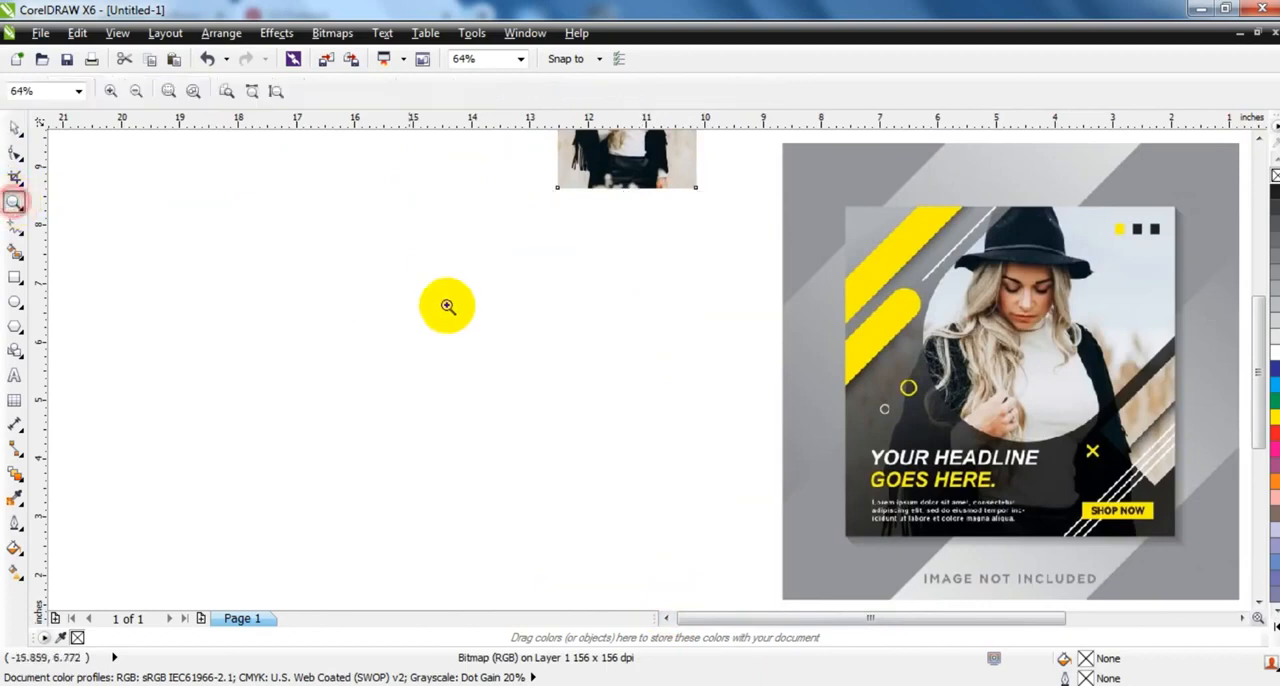
{"action": "key", "text": "F3"}
{"action": "left_click_drag", "start_coordinate": [368, 235], "coordinate": [946, 497]}
{"action": "left_click", "coordinate": [15, 278]}
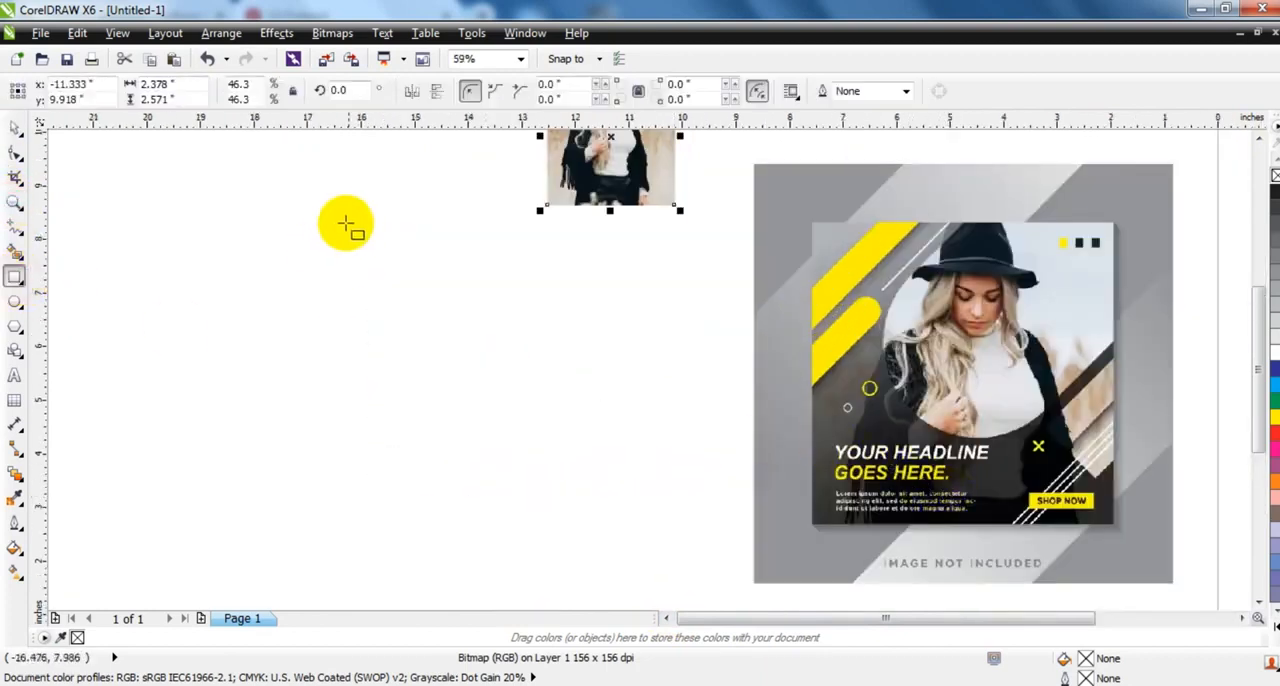
{"action": "left_click_drag", "start_coordinate": [327, 216], "coordinate": [569, 534]}
{"action": "left_click", "coordinate": [17, 133]}
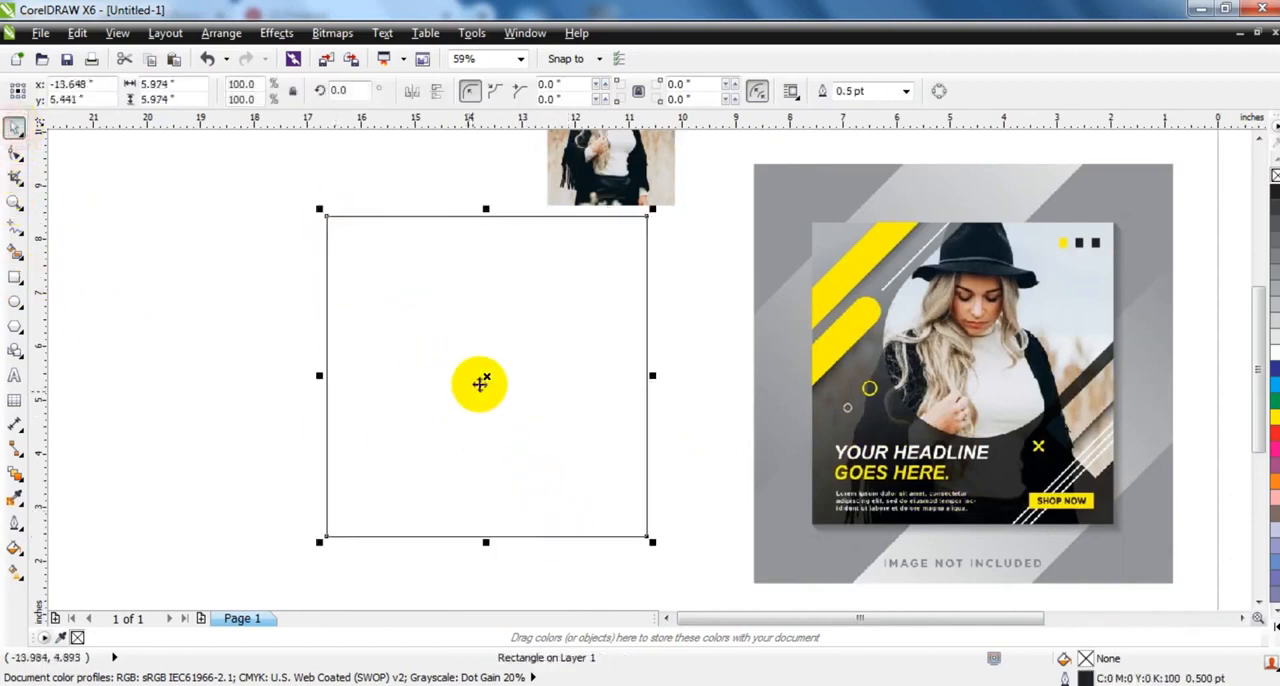
{"action": "left_click_drag", "start_coordinate": [482, 380], "coordinate": [544, 380]}
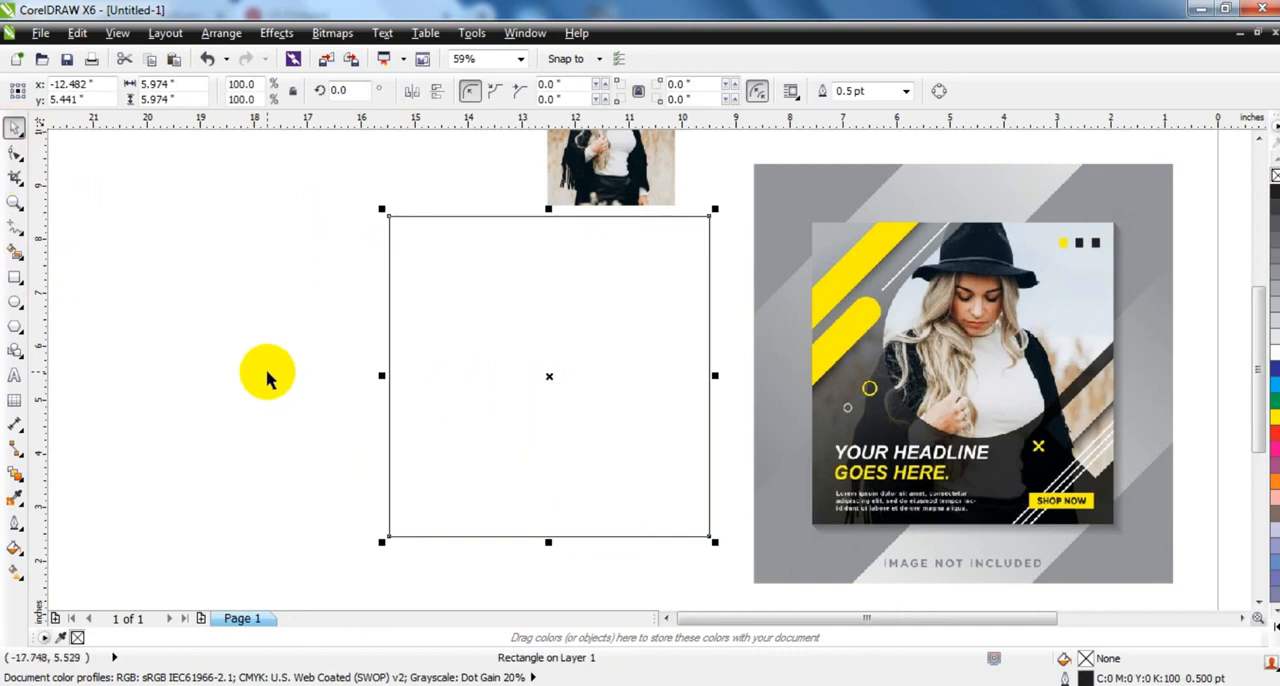
{"action": "left_click", "coordinate": [267, 377]}
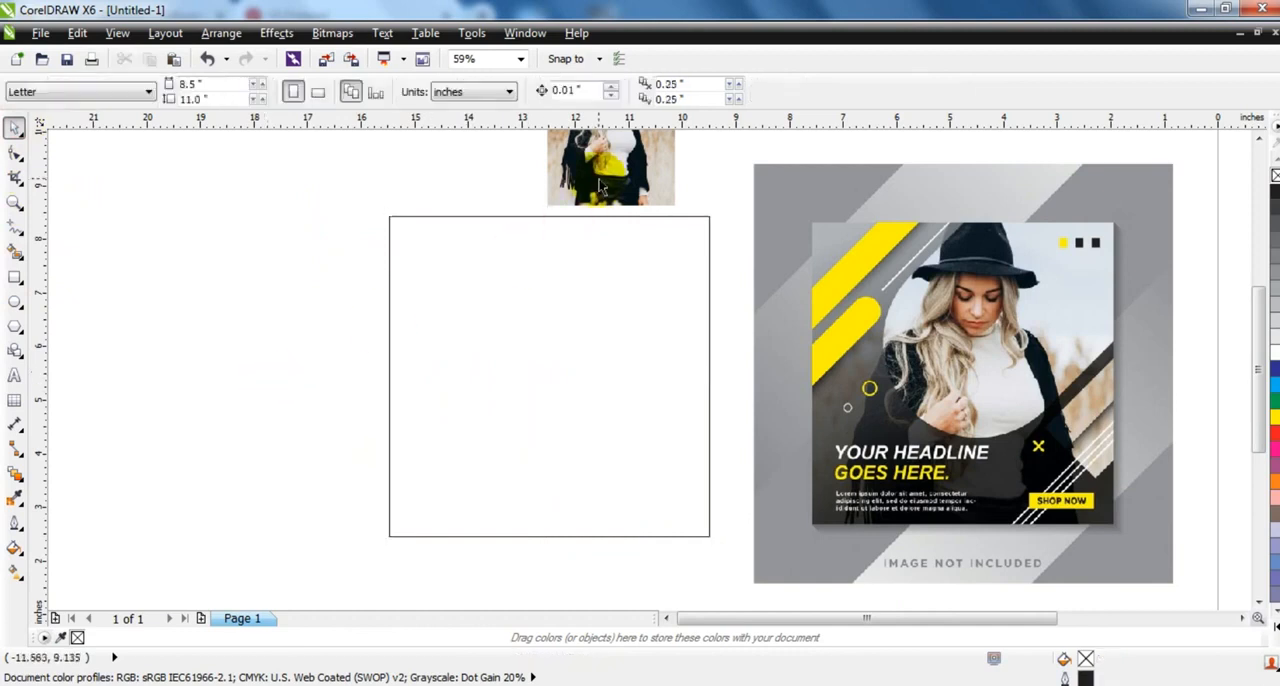
- Place the photo over the square and enlarge it to about 6.8 by 7.35 inches so it covers the square
{"action": "left_click_drag", "start_coordinate": [591, 188], "coordinate": [440, 328]}
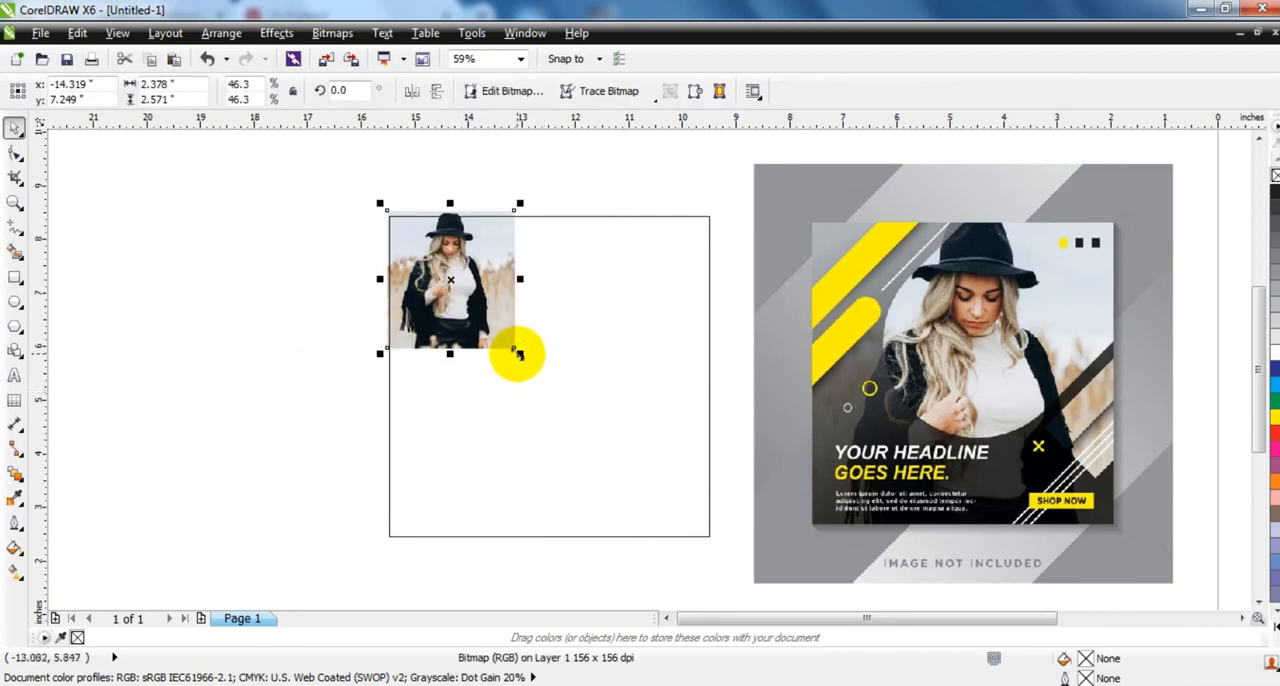
{"action": "left_click_drag", "start_coordinate": [519, 352], "coordinate": [725, 576]}
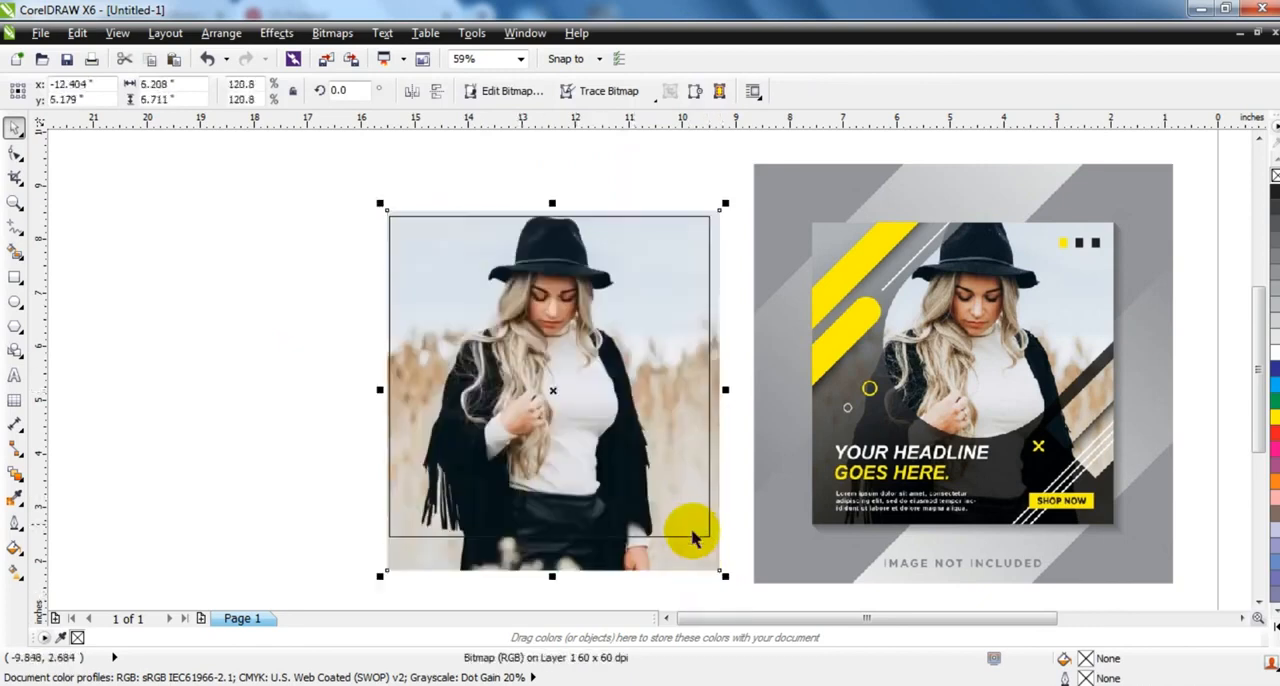
{"action": "left_click_drag", "start_coordinate": [725, 203], "coordinate": [746, 180]}
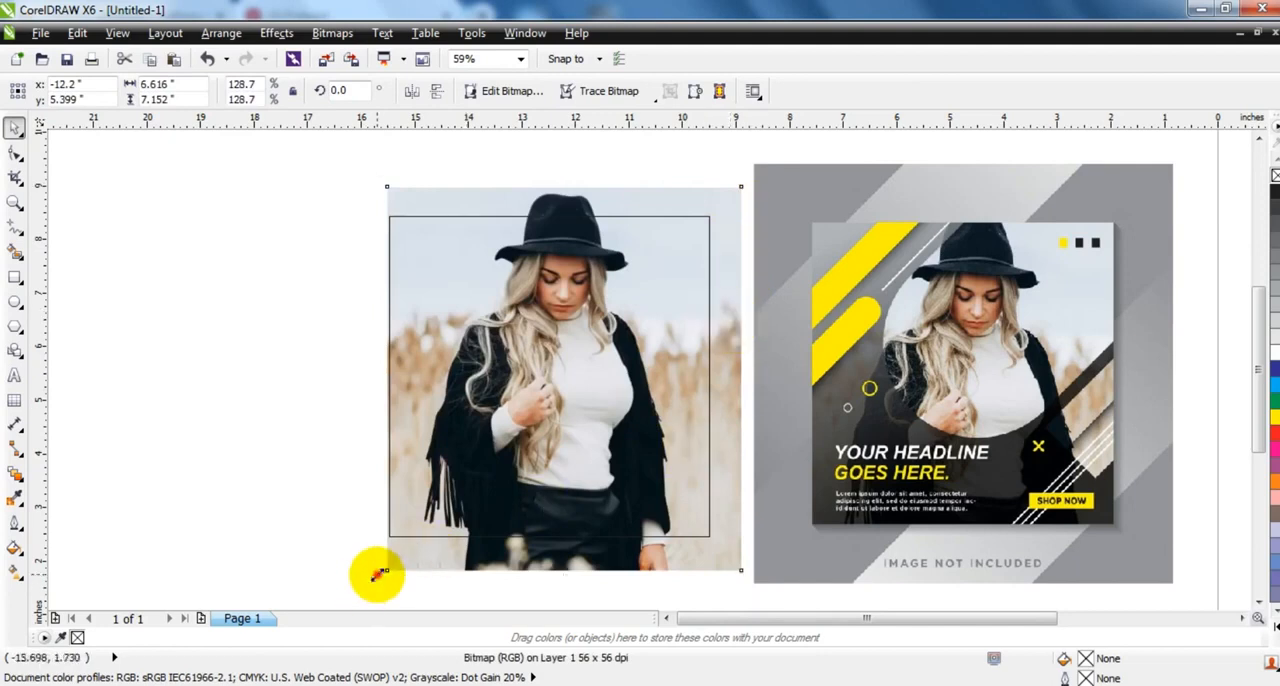
{"action": "left_click_drag", "start_coordinate": [378, 574], "coordinate": [370, 586]}
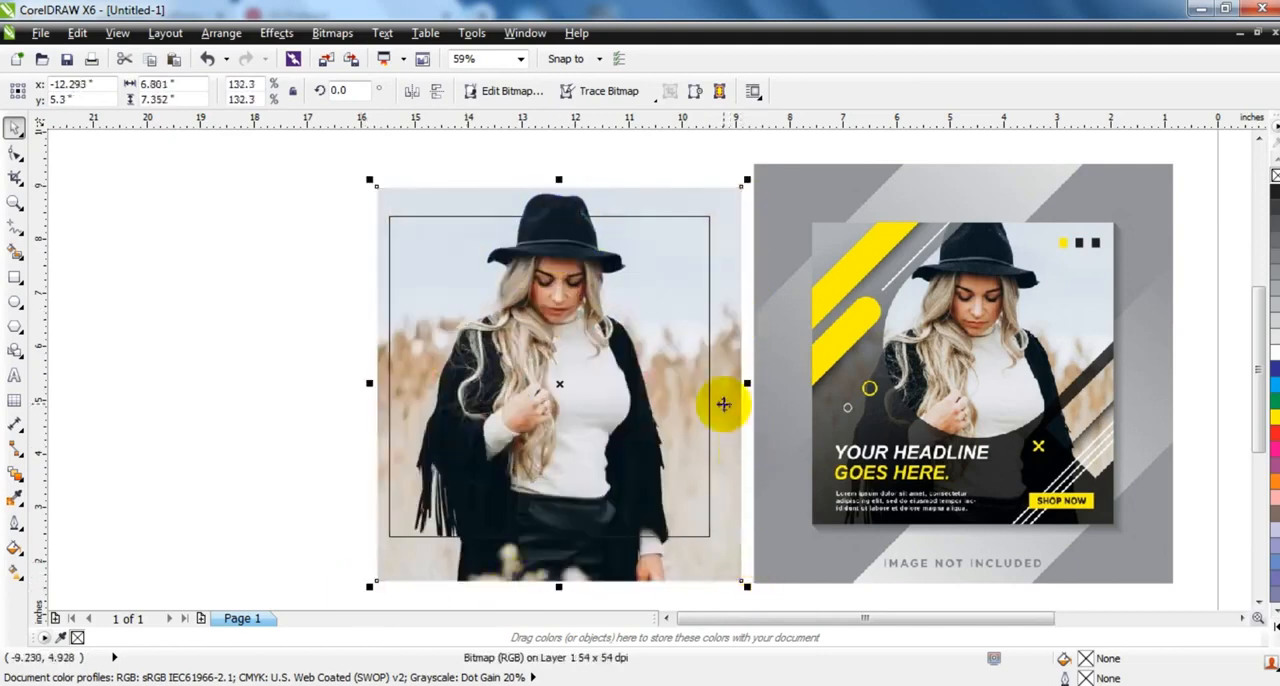
{"action": "left_click_drag", "start_coordinate": [724, 405], "coordinate": [731, 405]}
{"action": "left_click_drag", "start_coordinate": [733, 331], "coordinate": [733, 346]}
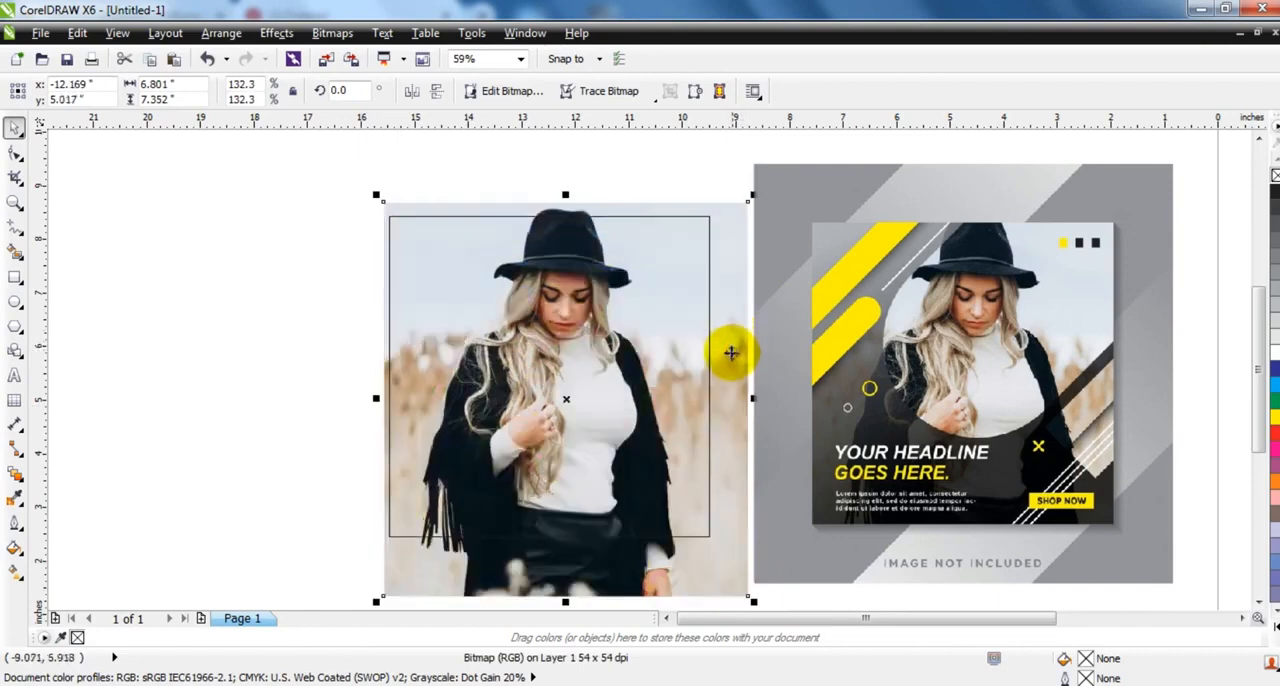
{"action": "left_click_drag", "start_coordinate": [724, 351], "coordinate": [725, 344]}
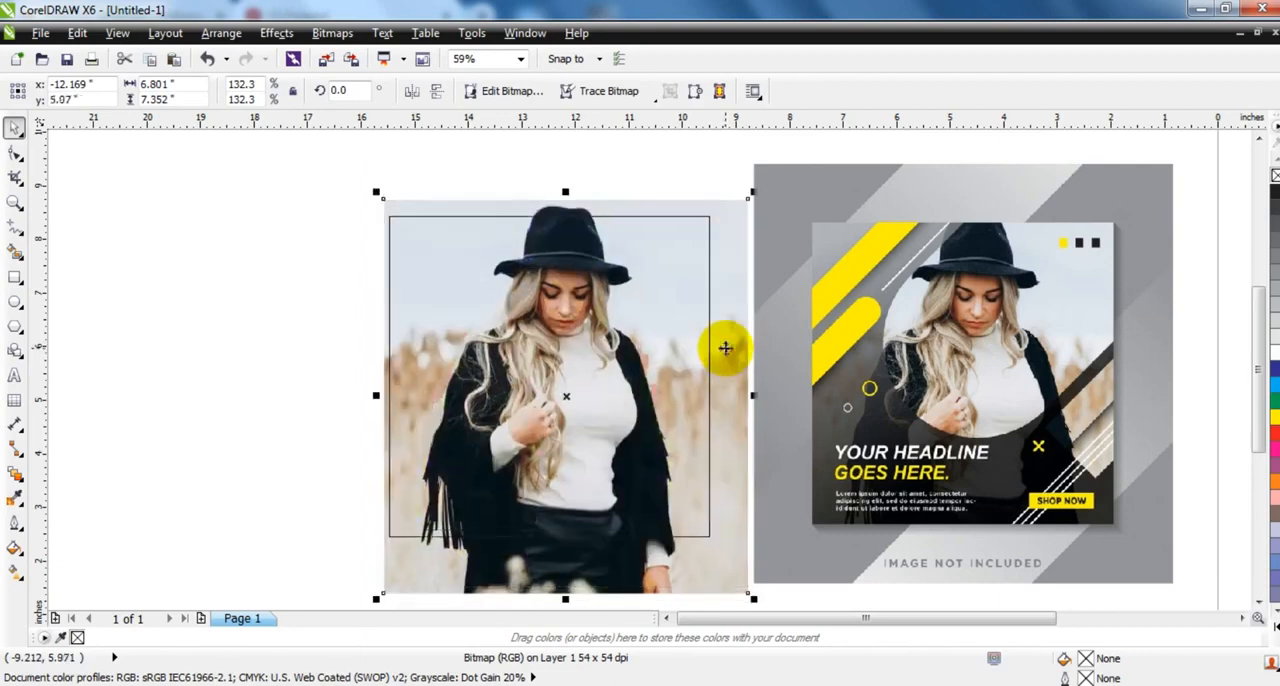
{"action": "left_click", "coordinate": [214, 313]}
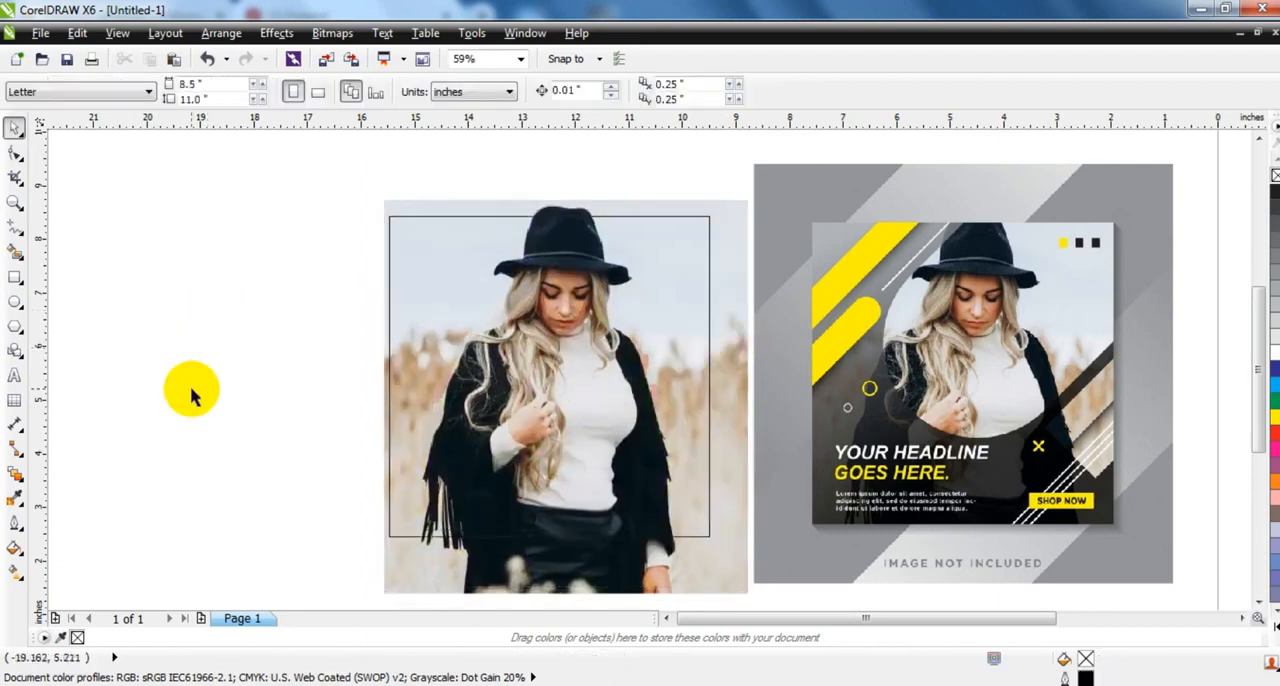
- Draw a bar about 5.07 by 0.65 inches with fully rounded ends and place a copy below and left of it
{"action": "left_click", "coordinate": [14, 277]}
{"action": "left_click_drag", "start_coordinate": [160, 301], "coordinate": [432, 336]}
{"action": "left_click", "coordinate": [14, 152]}
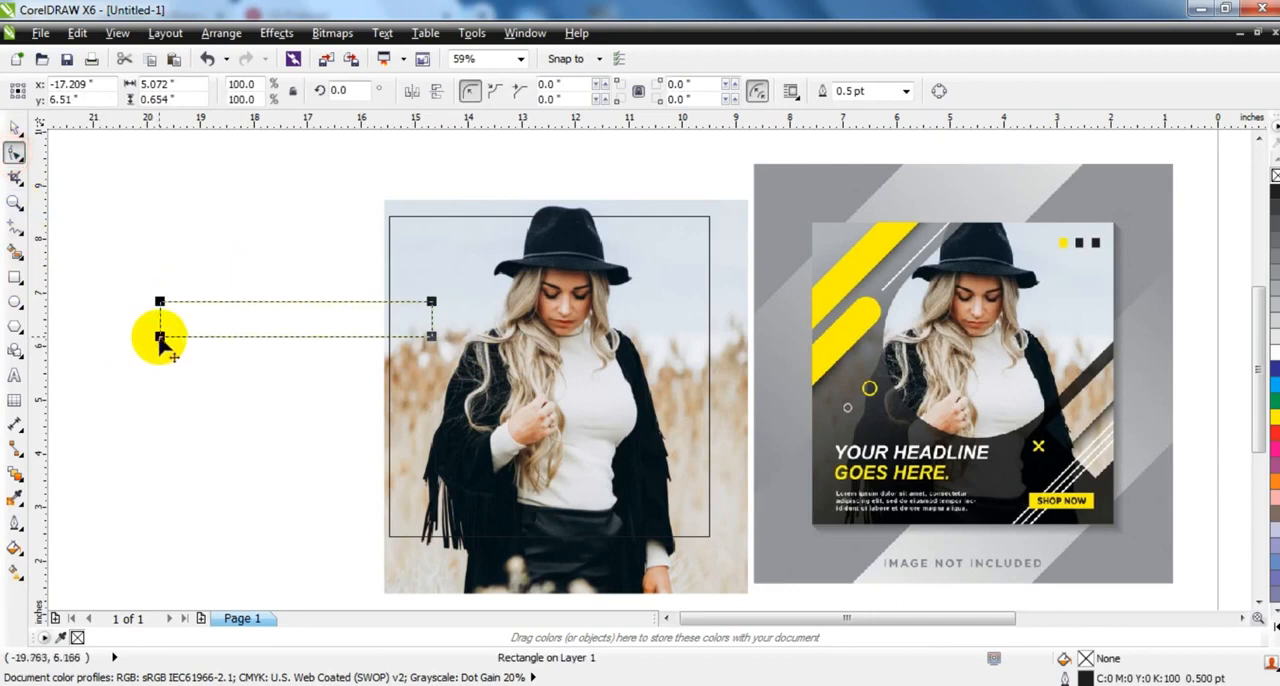
{"action": "left_click_drag", "start_coordinate": [160, 337], "coordinate": [229, 343]}
{"action": "left_click", "coordinate": [14, 127]}
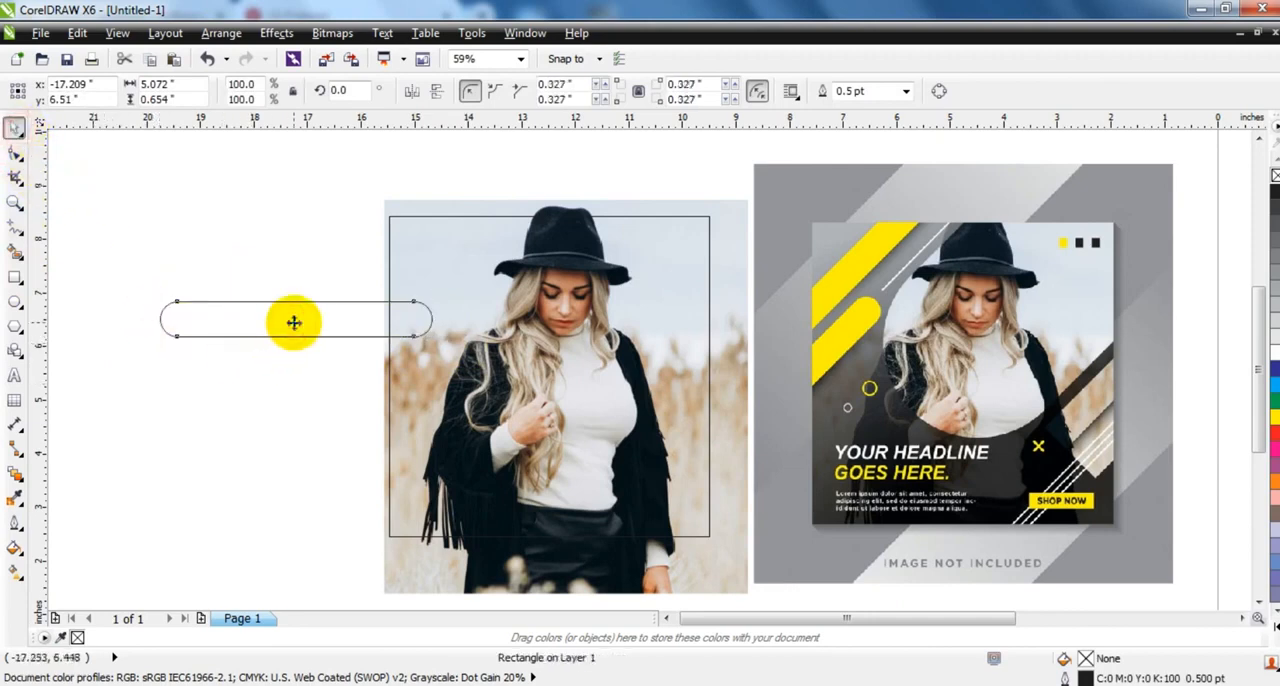
{"action": "left_click_drag", "start_coordinate": [293, 322], "coordinate": [176, 368]}
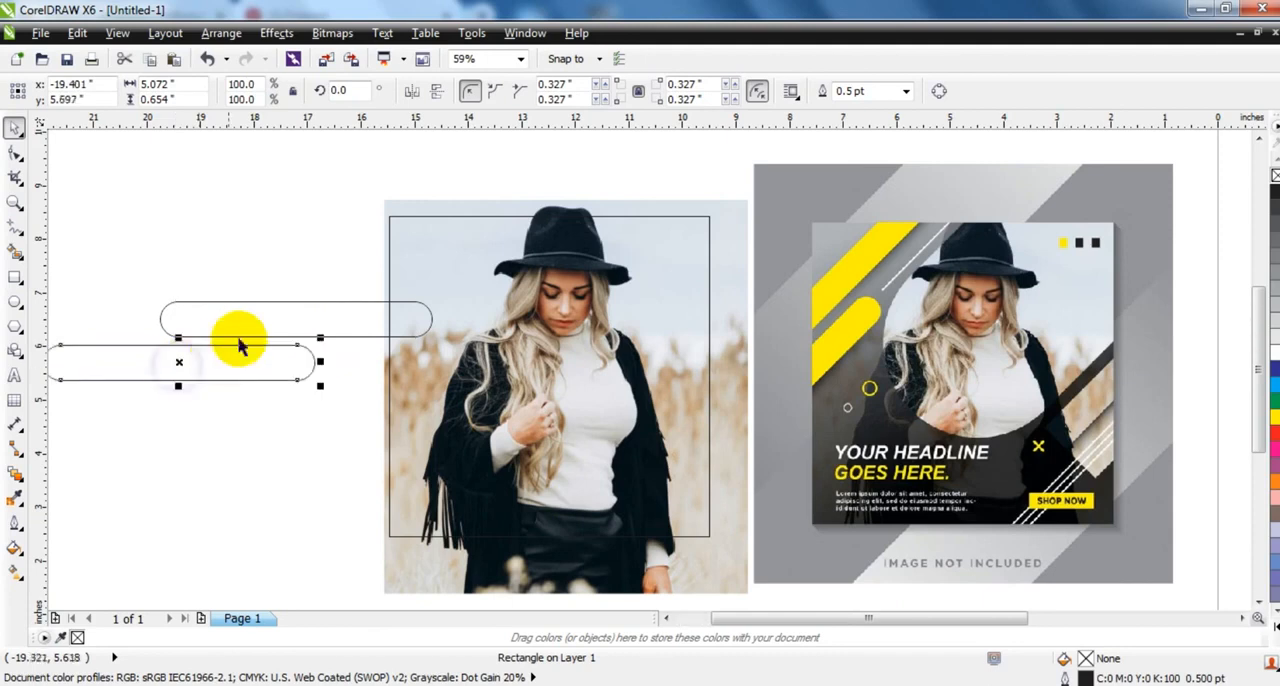
- Rotate both rounded bars to about 40.4°, scale them to about 4.08 by 4.4 inches together, and place them over the square's upper-left corner
{"action": "left_click", "coordinate": [240, 338], "text": "shift"}
{"action": "left_click", "coordinate": [237, 341]}
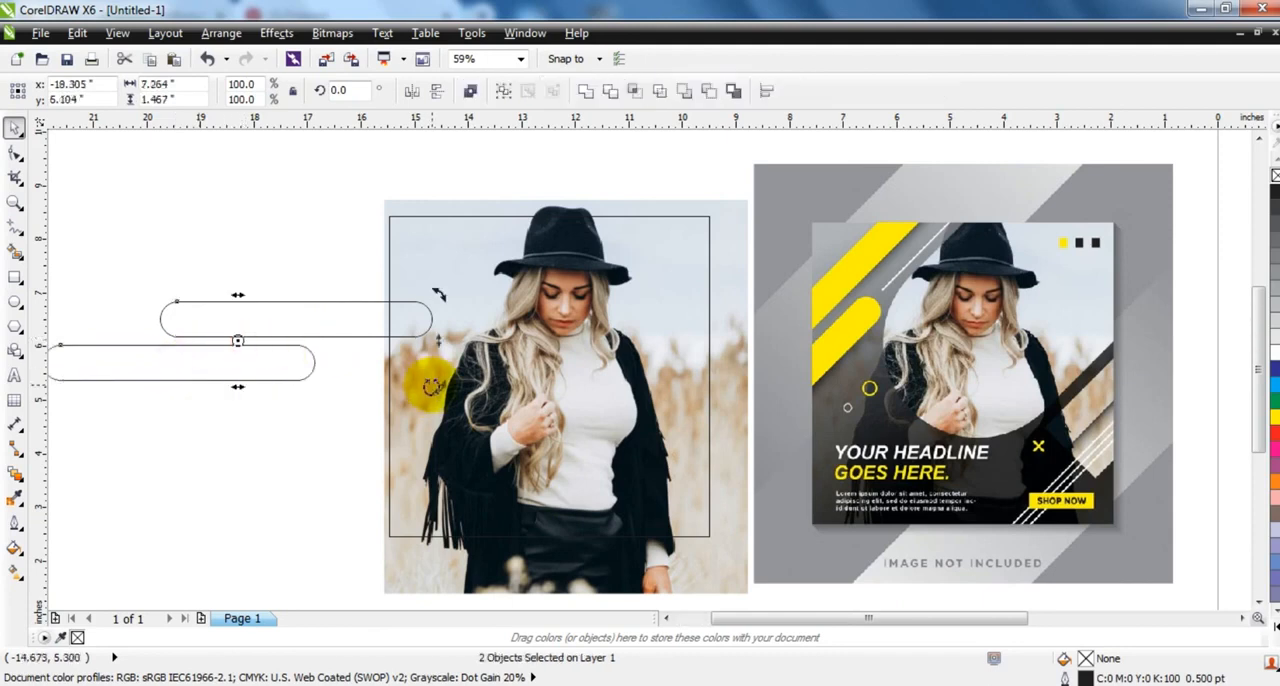
{"action": "left_click_drag", "start_coordinate": [432, 387], "coordinate": [373, 270]}
{"action": "left_click_drag", "start_coordinate": [243, 343], "coordinate": [426, 270]}
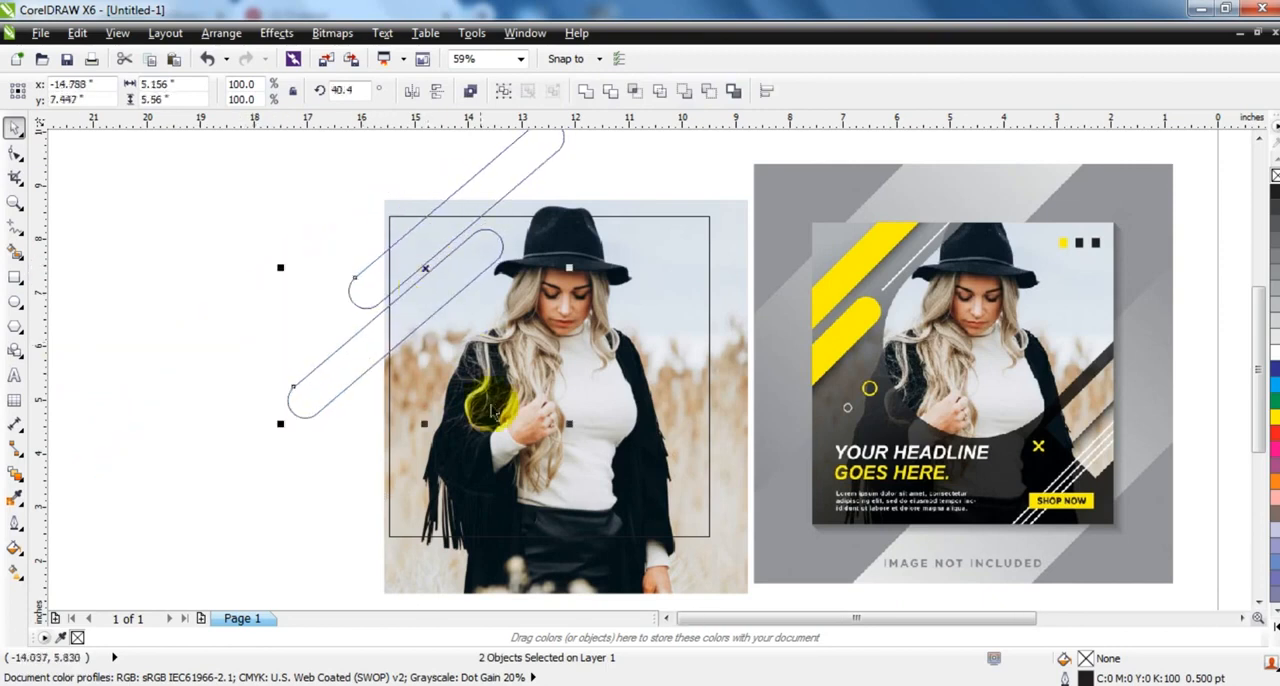
{"action": "left_click_drag", "start_coordinate": [569, 425], "coordinate": [529, 391]}
{"action": "left_click_drag", "start_coordinate": [423, 271], "coordinate": [424, 277]}
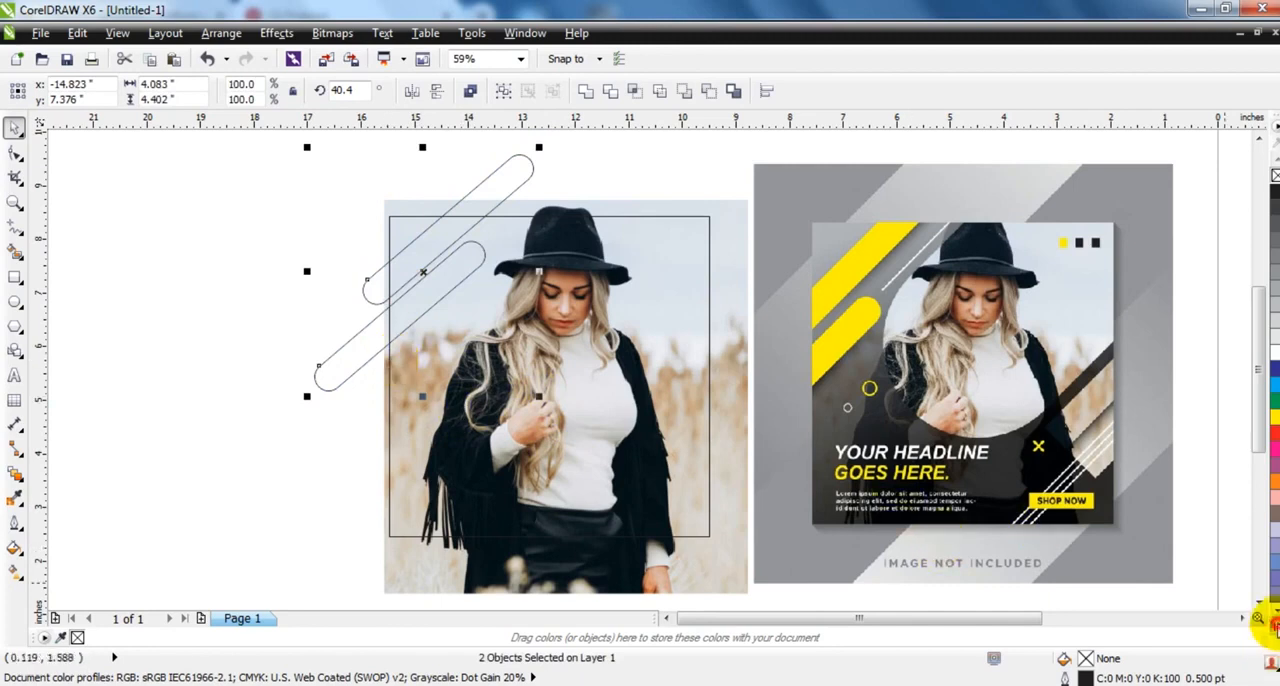
- Fill both slanted rounded bars with yellow
{"action": "left_click", "coordinate": [1270, 622]}
{"action": "left_click", "coordinate": [1256, 160]}
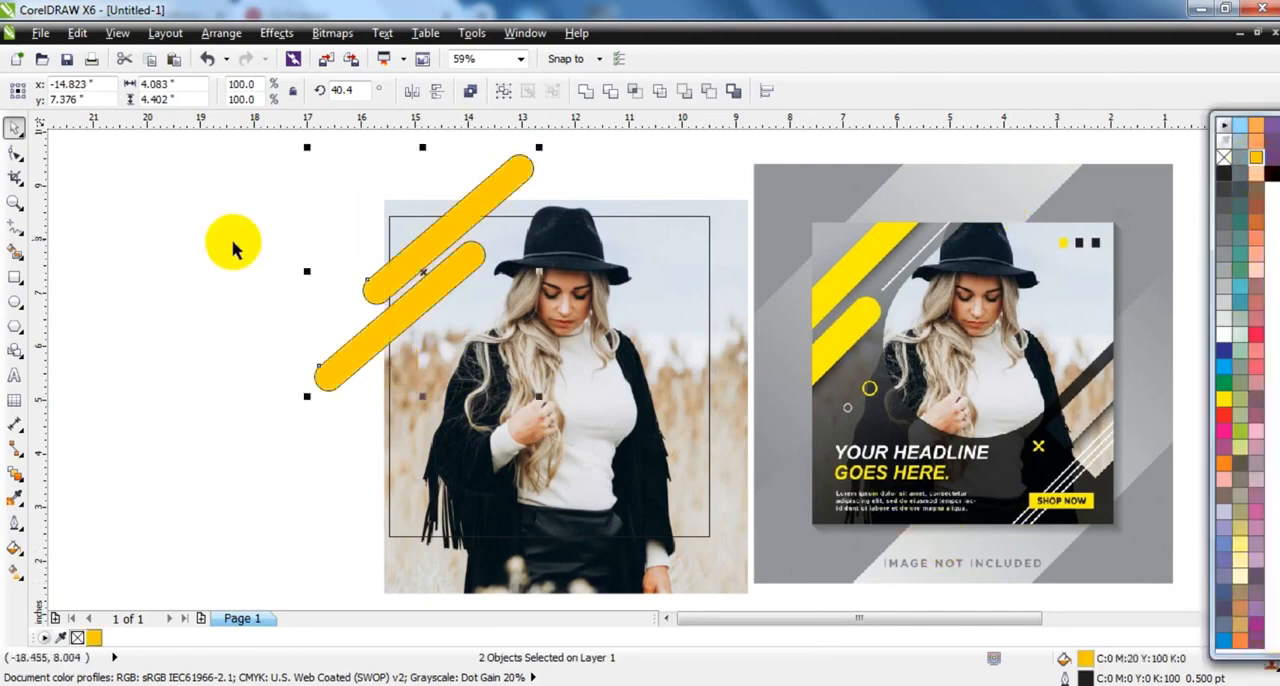
{"action": "left_click", "coordinate": [1225, 403], "text": "ctrl"}
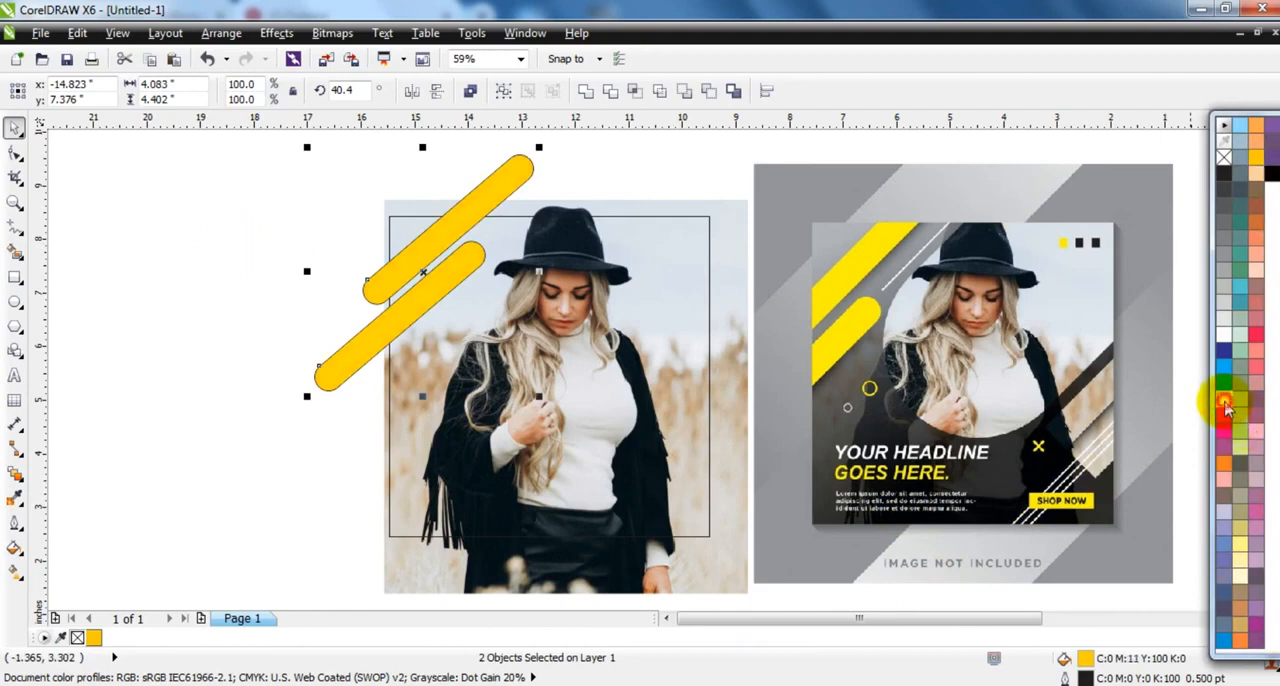
{"action": "left_click", "coordinate": [1225, 403], "text": "ctrl"}
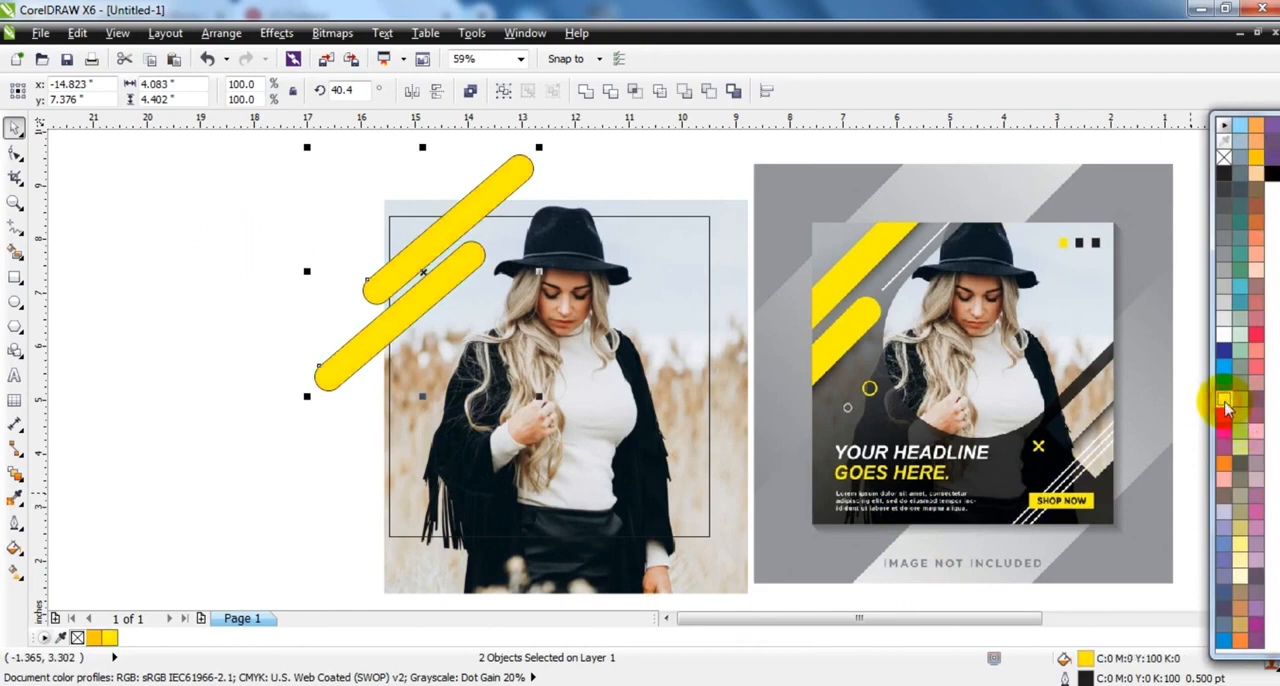
{"action": "left_click", "coordinate": [204, 346]}
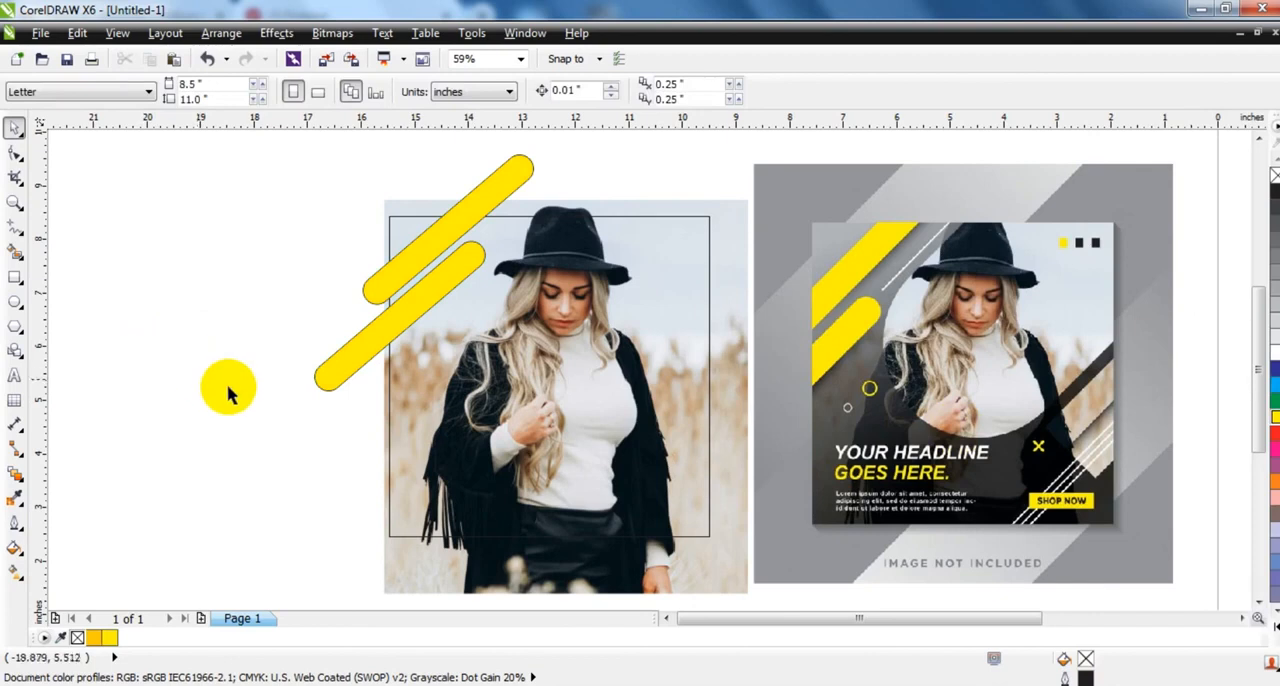
- Draw a large rectangle about 8.47 by 3.66 inches and round its corners fully to a radius of about 1.83 inches
{"action": "left_click", "coordinate": [14, 277]}
{"action": "mouse_move", "coordinate": [123, 338]}
{"action": "left_mouse_down"}
{"action": "mouse_move", "coordinate": [149, 363]}
{"action": "mouse_move", "coordinate": [577, 536]}
{"action": "left_mouse_up"}
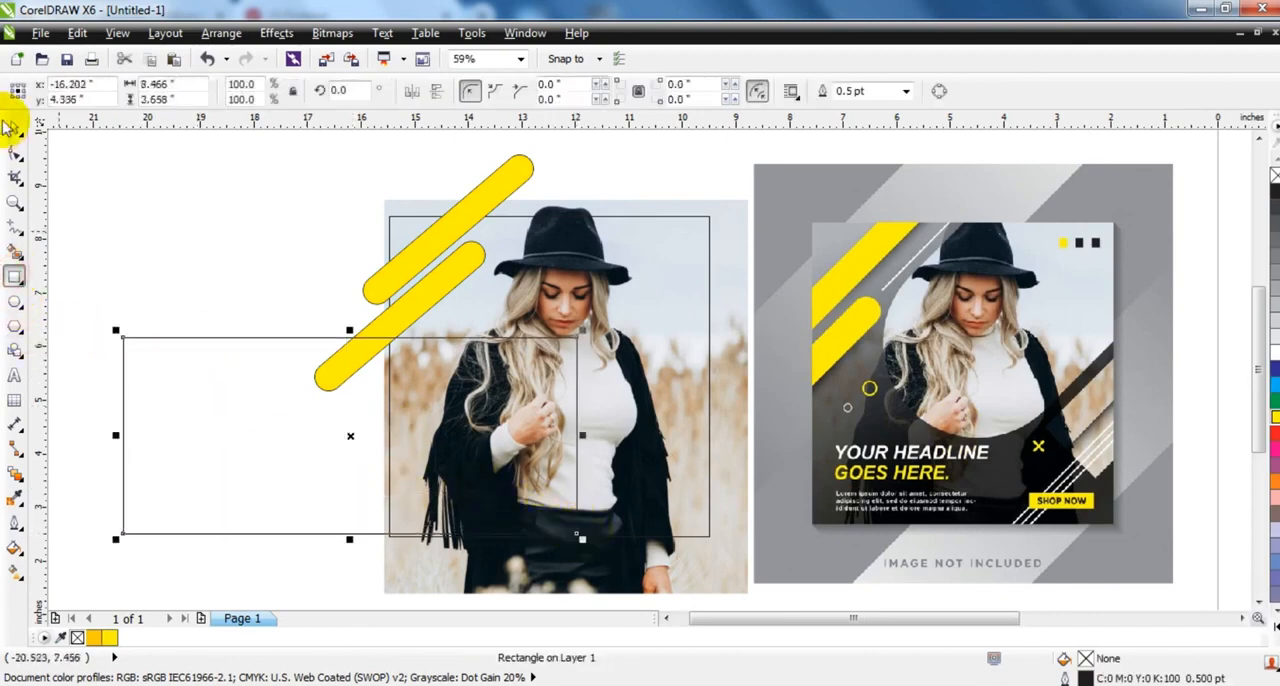
{"action": "left_click", "coordinate": [15, 151]}
{"action": "left_click_drag", "start_coordinate": [124, 339], "coordinate": [236, 345]}
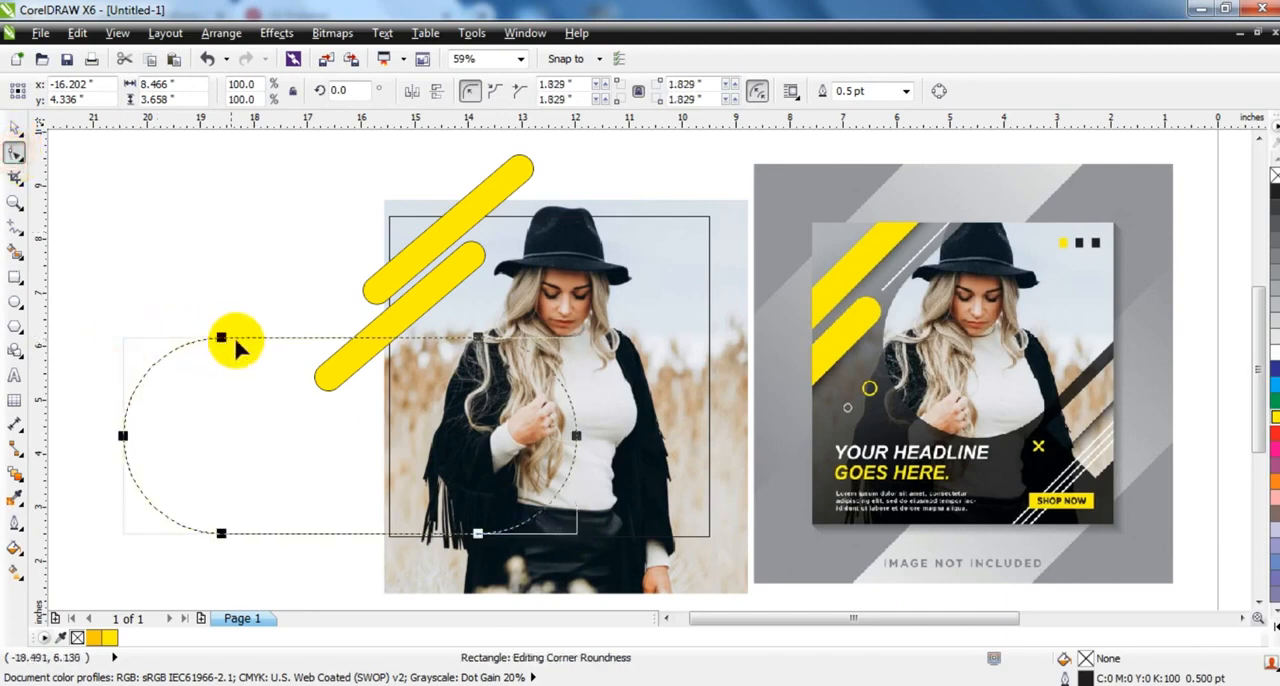
{"action": "left_click", "coordinate": [15, 128]}
- Rotate the large rounded shape to about 37.5° and move it so its lower rounded end surrounds the woman's upper body
{"action": "left_click", "coordinate": [354, 440]}
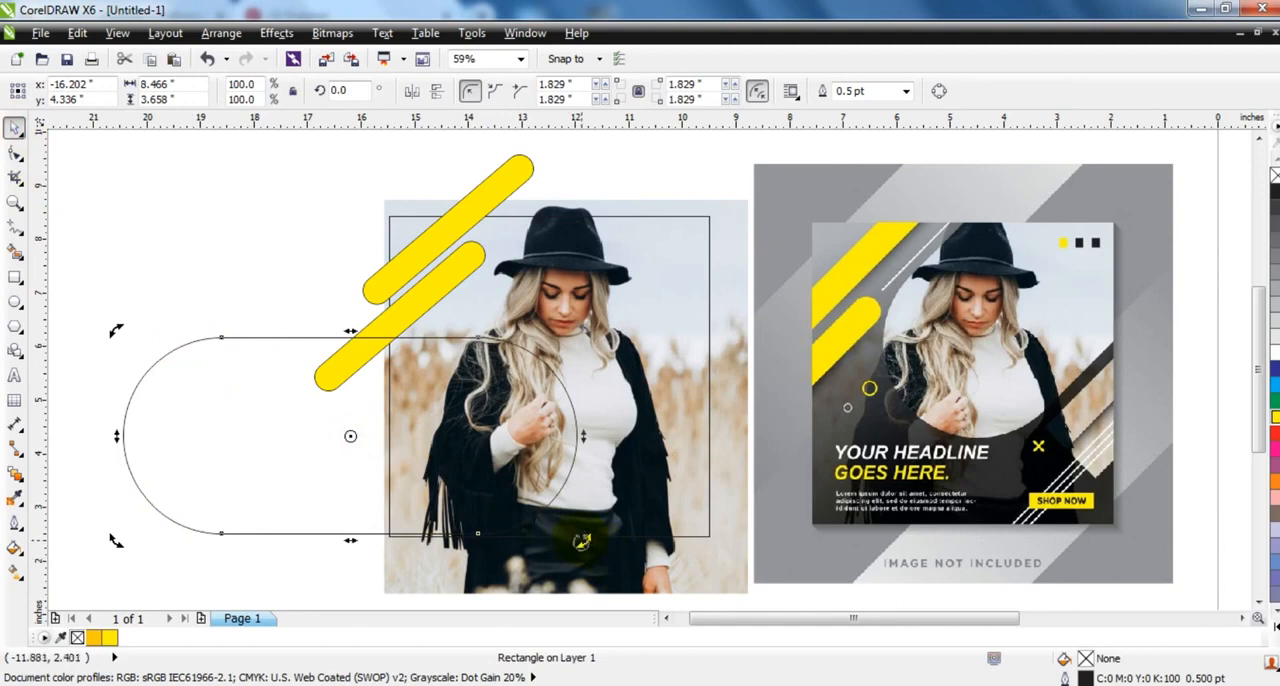
{"action": "left_click_drag", "start_coordinate": [581, 541], "coordinate": [521, 399]}
{"action": "left_click", "coordinate": [356, 442]}
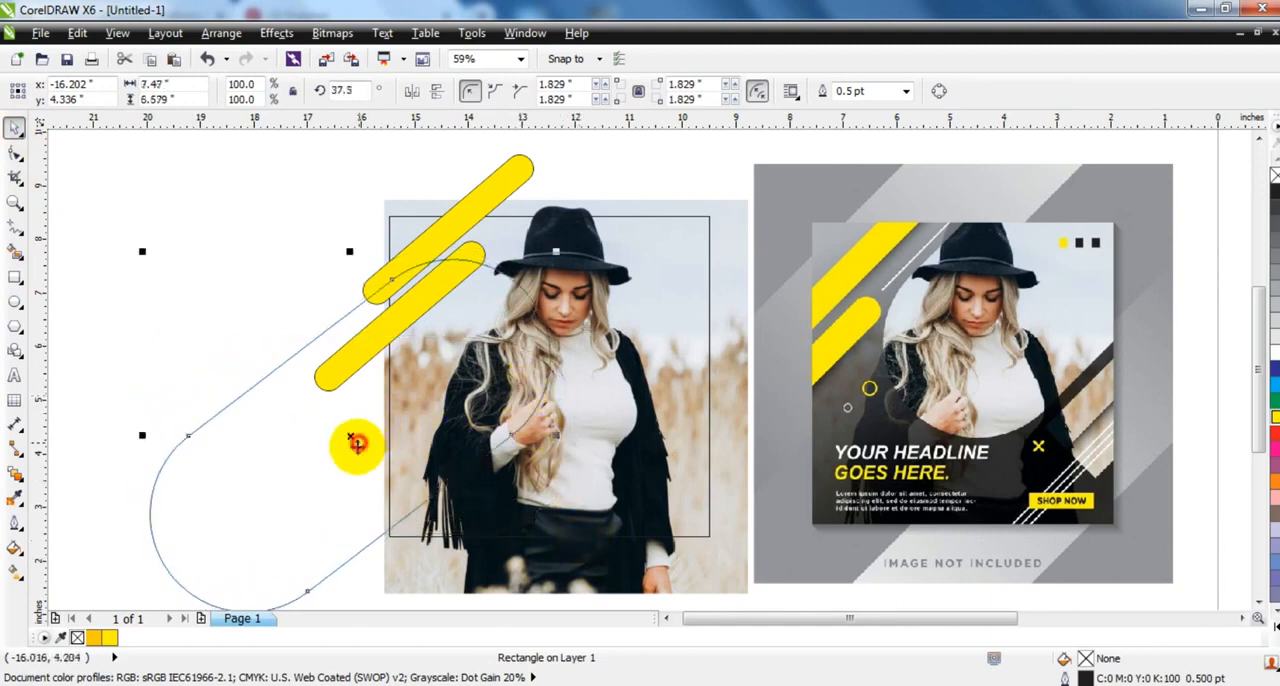
{"action": "left_click_drag", "start_coordinate": [352, 436], "coordinate": [656, 275]}
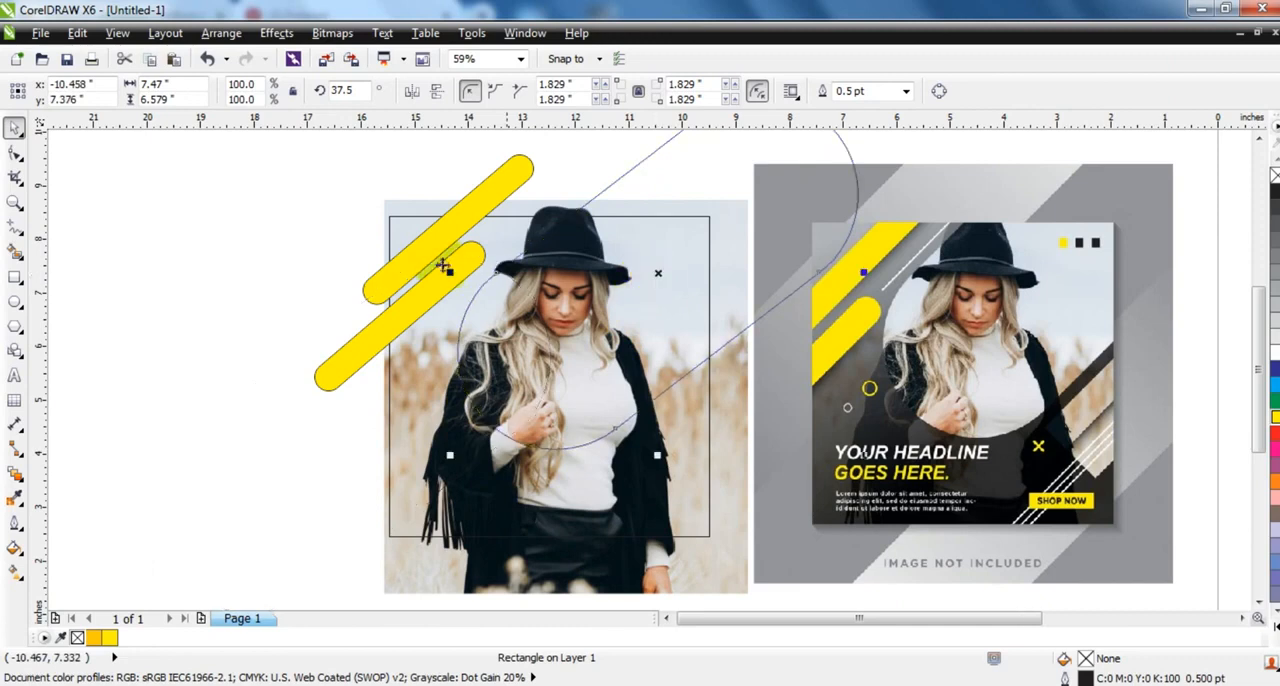
- Place a copy of the two yellow bars, turned to 220.4°, over the square's lower-right corner
{"action": "left_click", "coordinate": [432, 214], "text": "shift"}
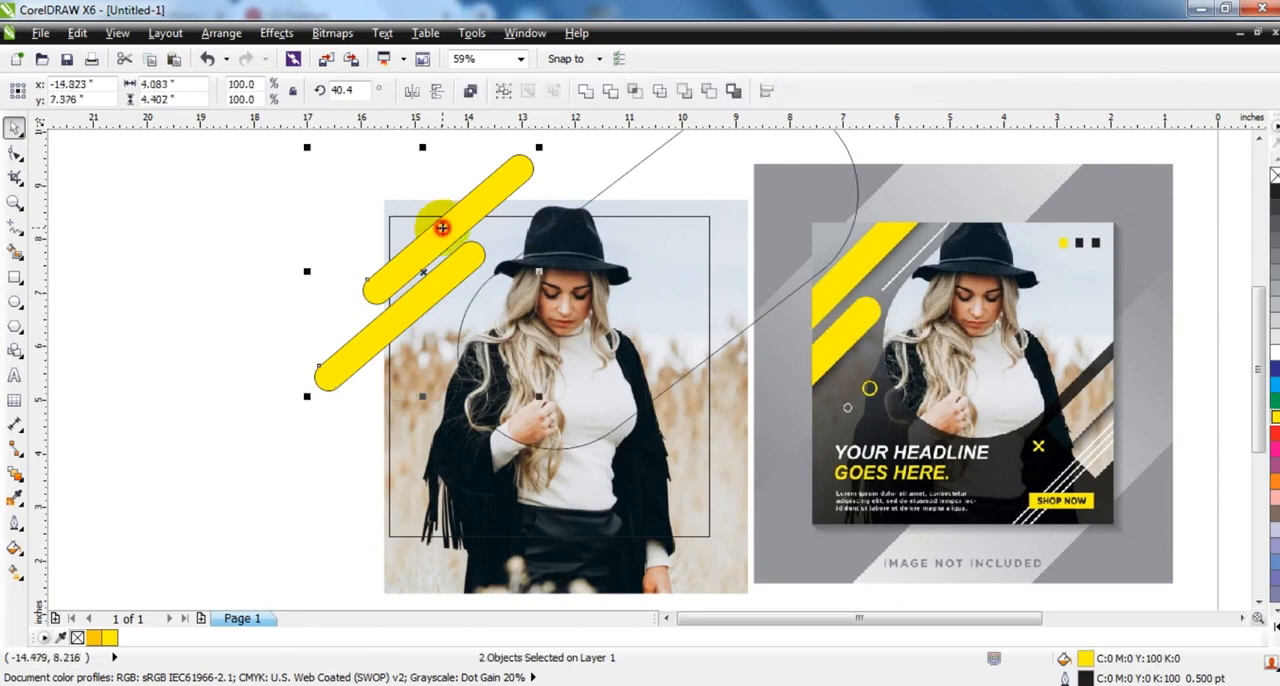
{"action": "left_click", "coordinate": [408, 98]}
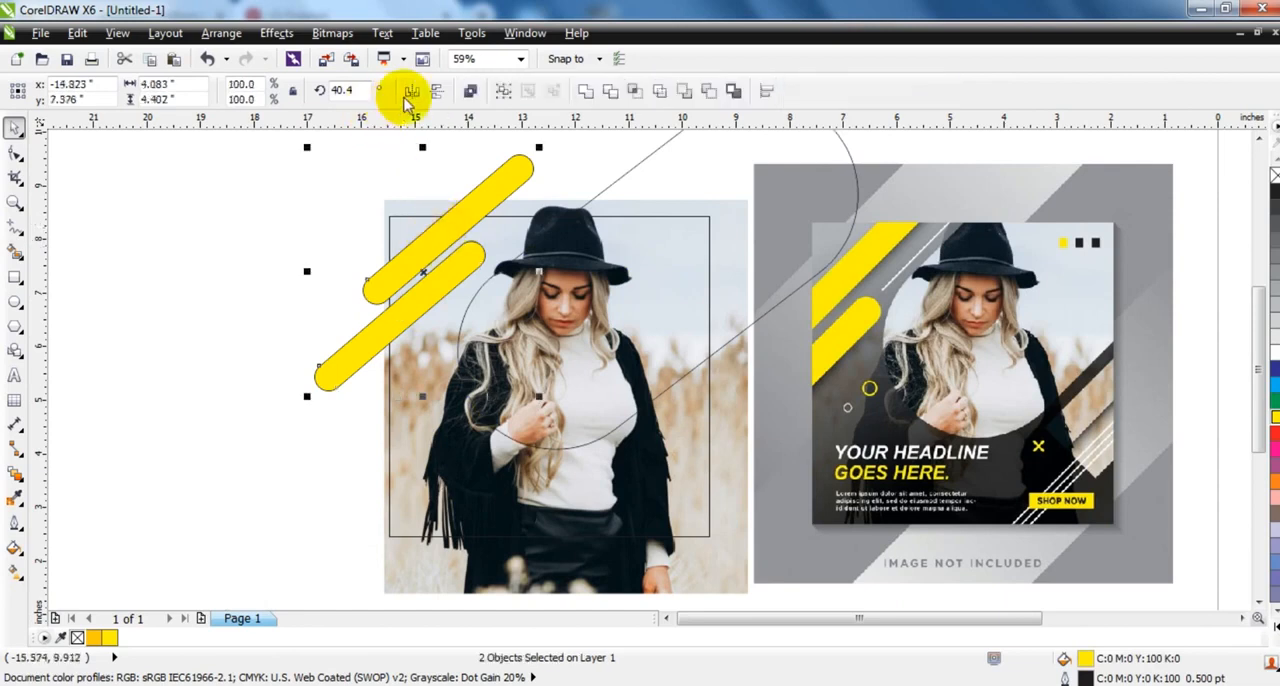
{"action": "left_click_drag", "start_coordinate": [428, 268], "coordinate": [694, 455]}
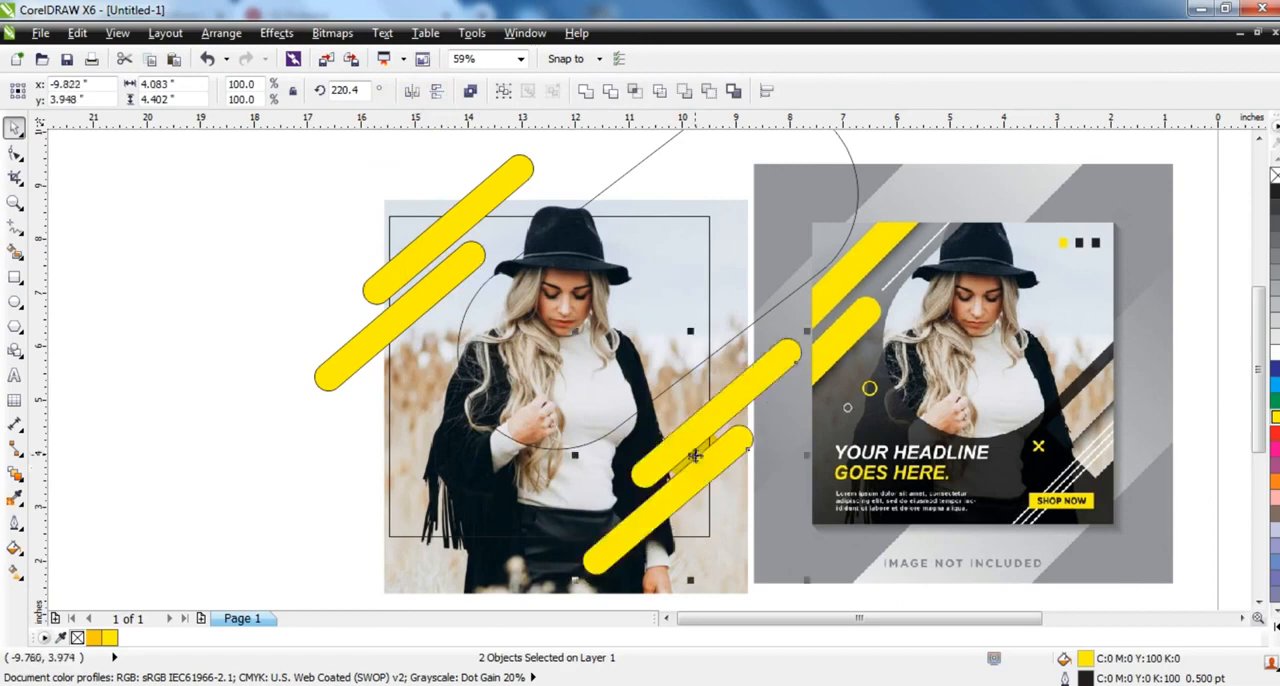
{"action": "left_click", "coordinate": [302, 489]}
- Try placing a copy of the photo to the left of the composition, and undo it
{"action": "left_click", "coordinate": [720, 585]}
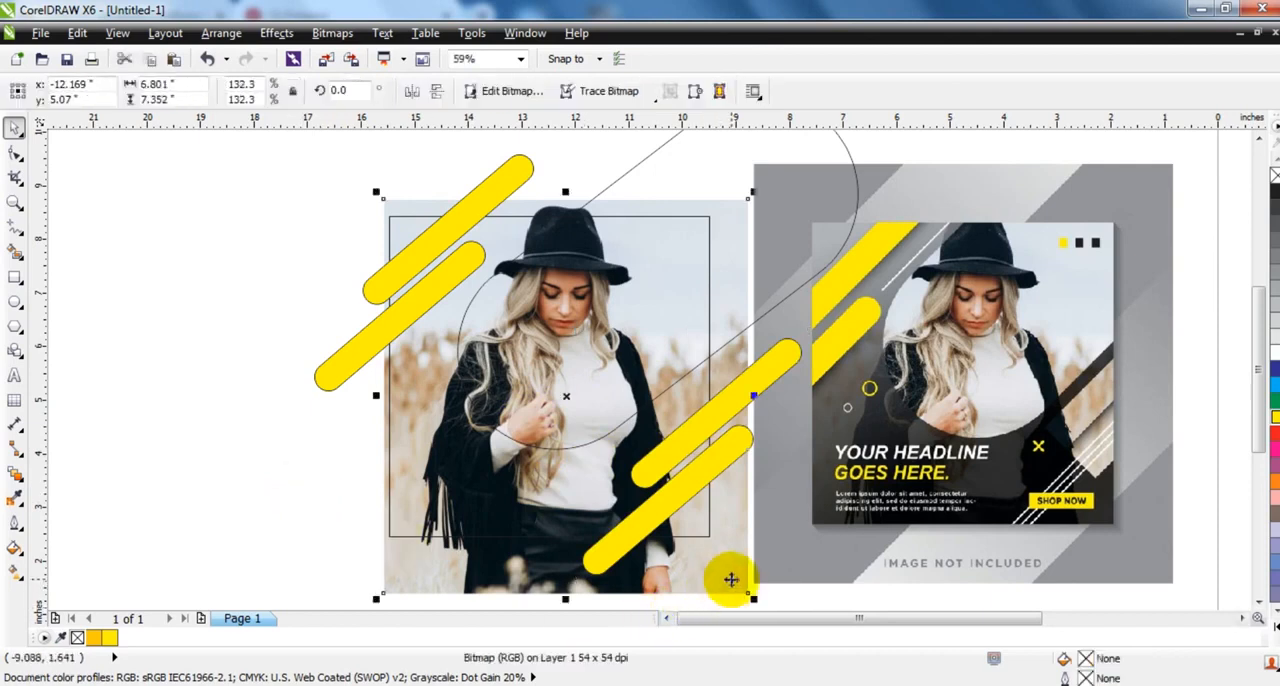
{"action": "left_click_drag", "start_coordinate": [718, 576], "coordinate": [313, 561]}
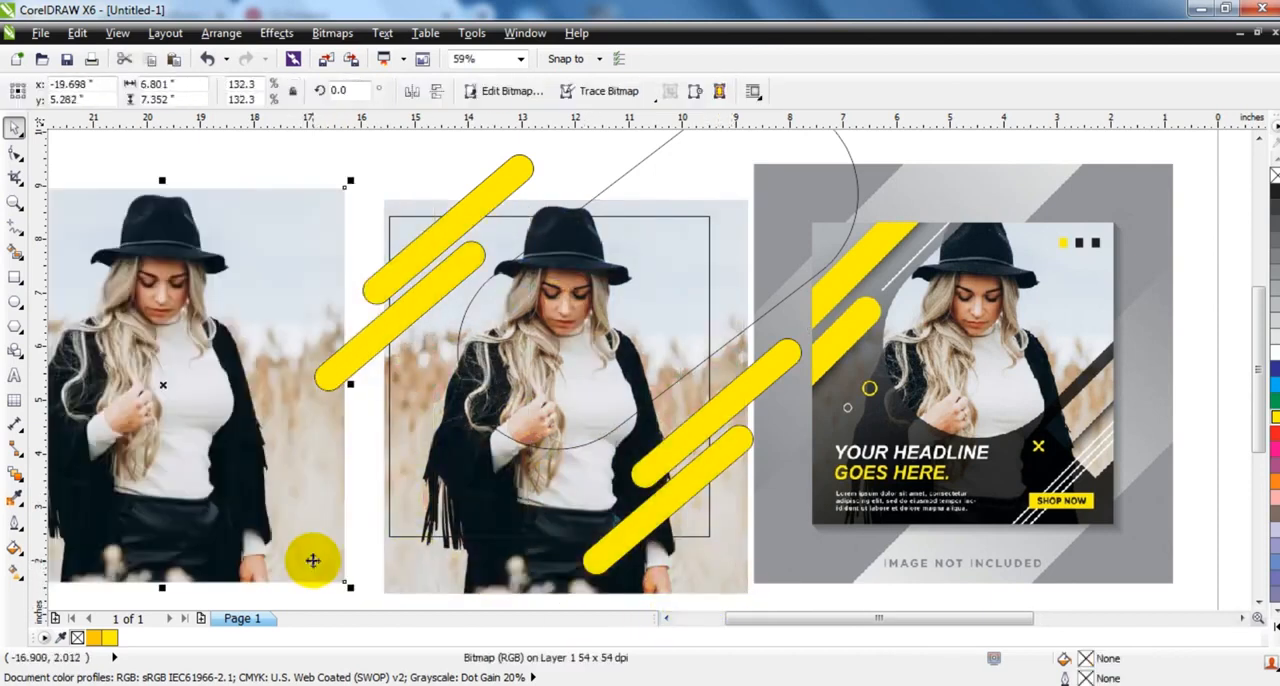
{"action": "key", "text": "ctrl+z"}
- Try to place the square frame inside the large rounded shape with PowerClip, and undo it
{"action": "left_click", "coordinate": [676, 498]}
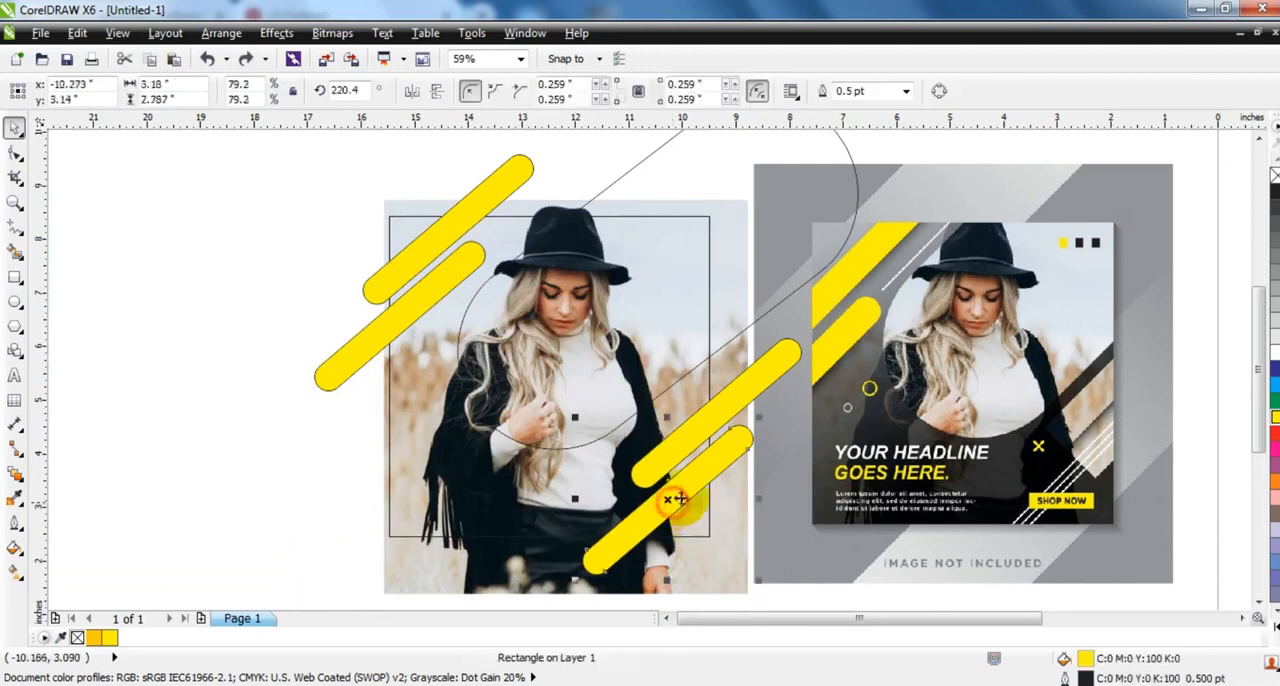
{"action": "left_click", "coordinate": [681, 429], "text": "shift"}
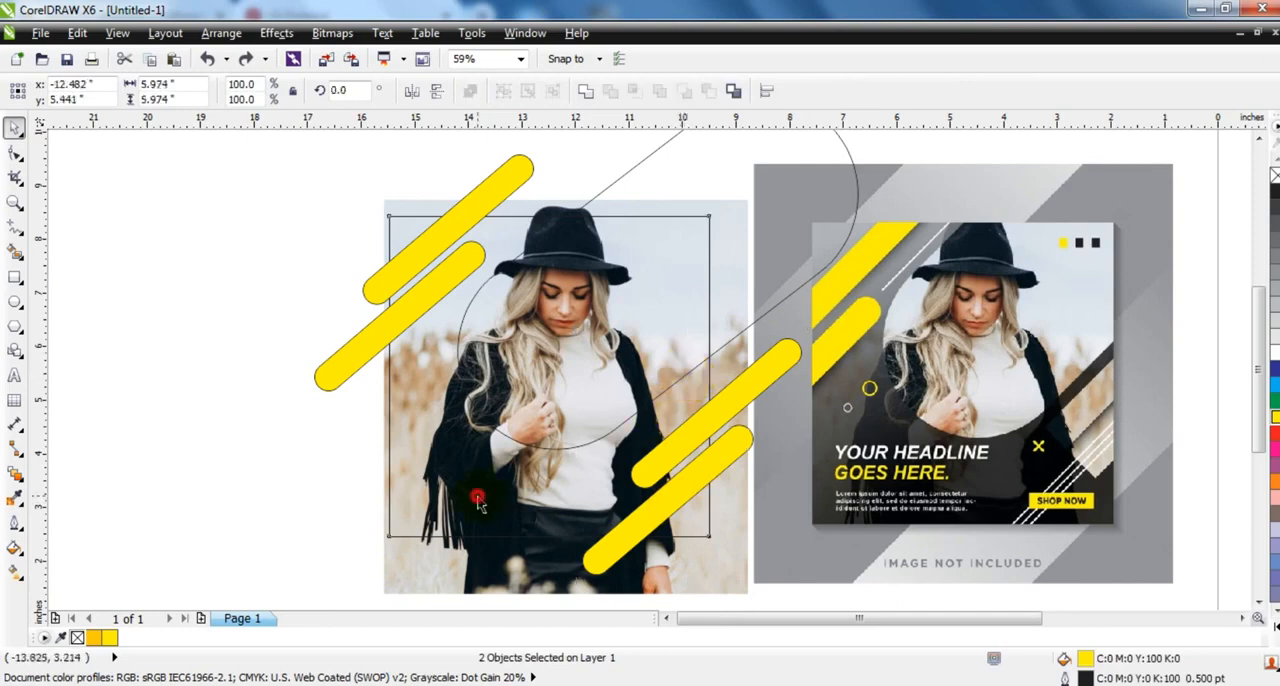
{"action": "left_click", "coordinate": [408, 376]}
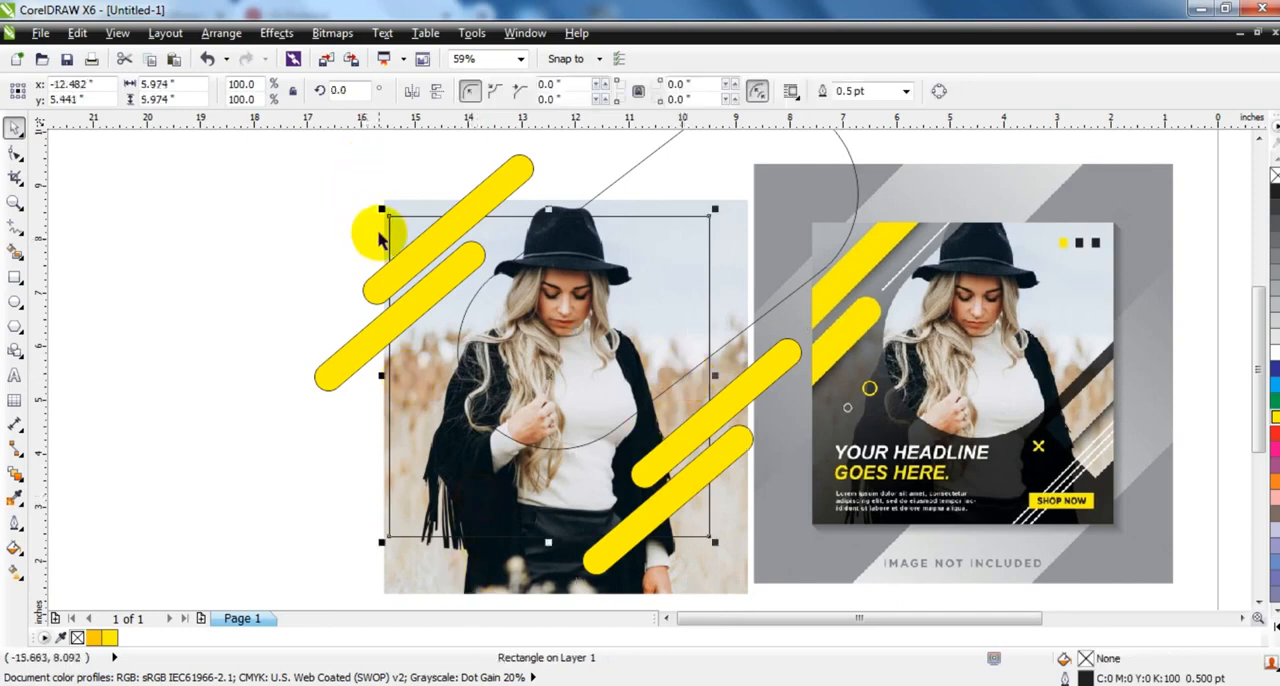
{"action": "left_click", "coordinate": [278, 33]}
{"action": "mouse_move", "coordinate": [386, 299]}
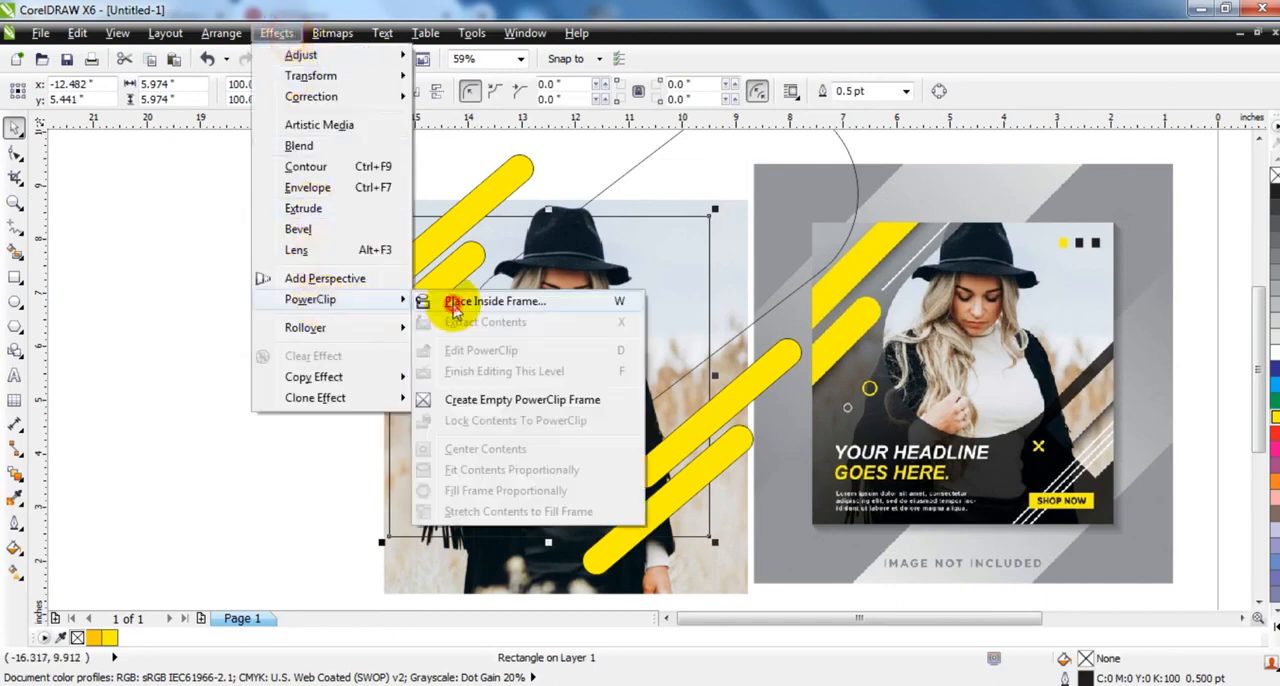
{"action": "left_click", "coordinate": [455, 301]}
{"action": "left_click", "coordinate": [608, 180]}
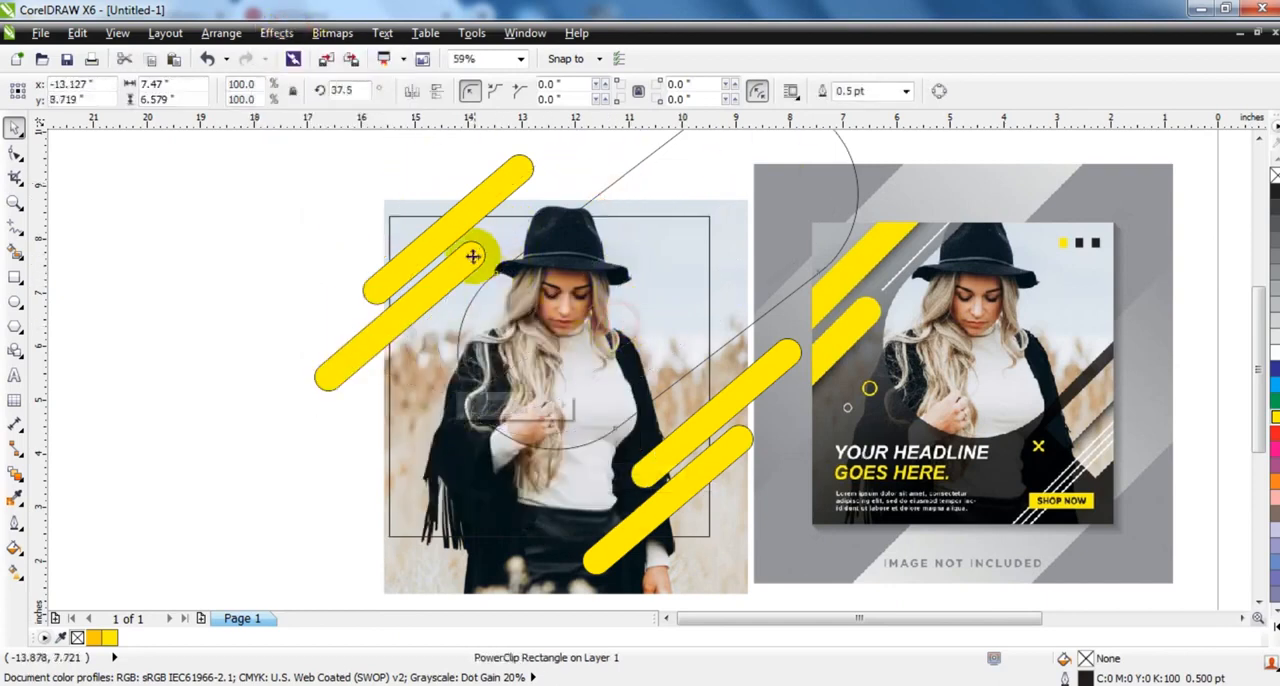
{"action": "key", "text": "ctrl+z"}
{"action": "left_click", "coordinate": [229, 245]}
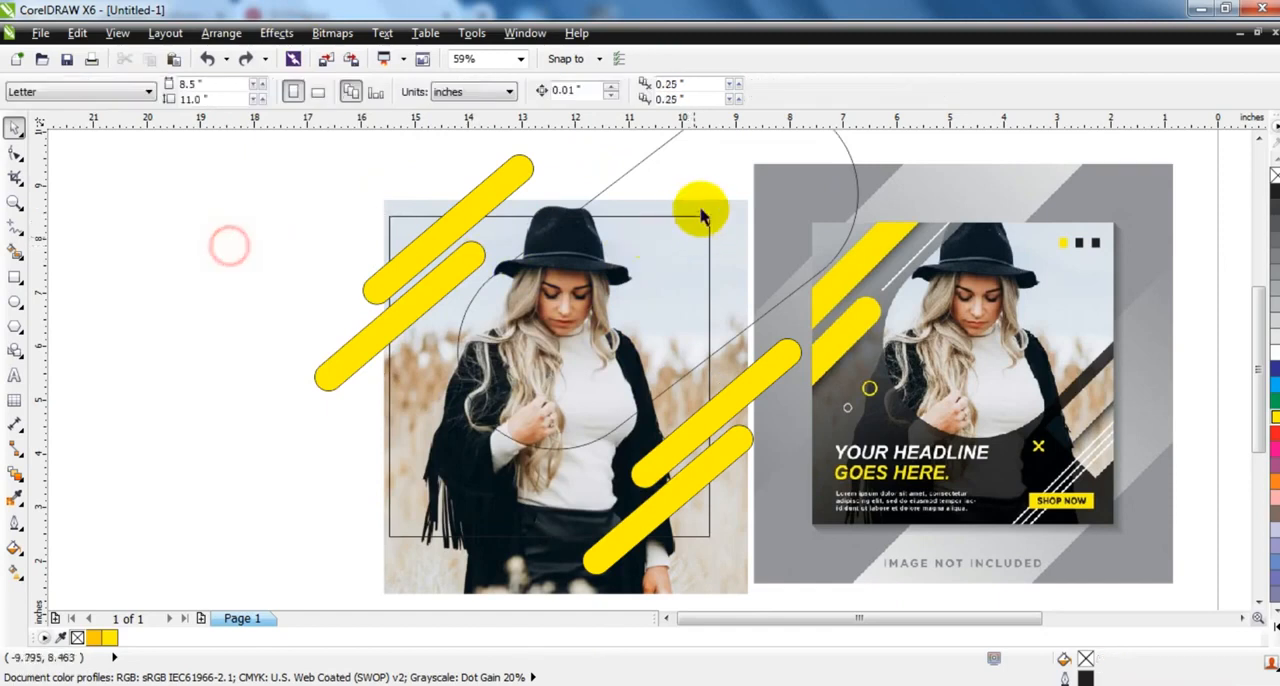
- Place a copy of the photo inside the large rounded shape with PowerClip
{"action": "left_click", "coordinate": [385, 205]}
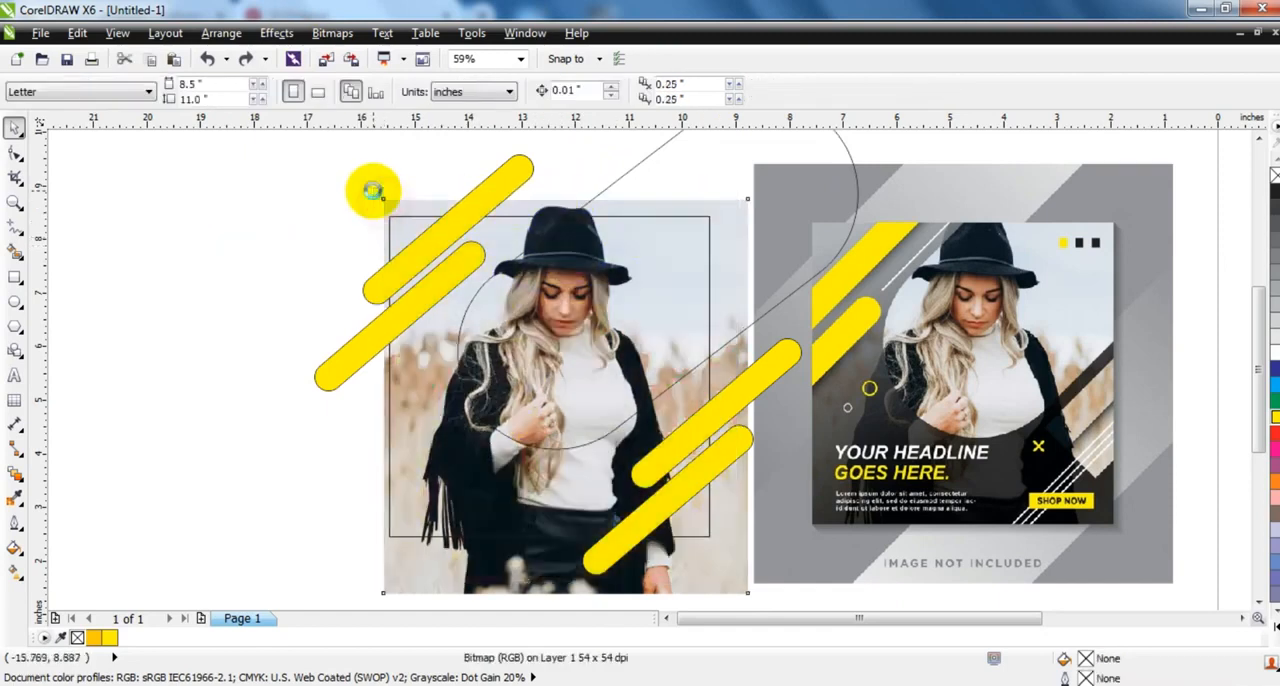
{"action": "left_click", "coordinate": [298, 35]}
{"action": "left_click", "coordinate": [440, 303]}
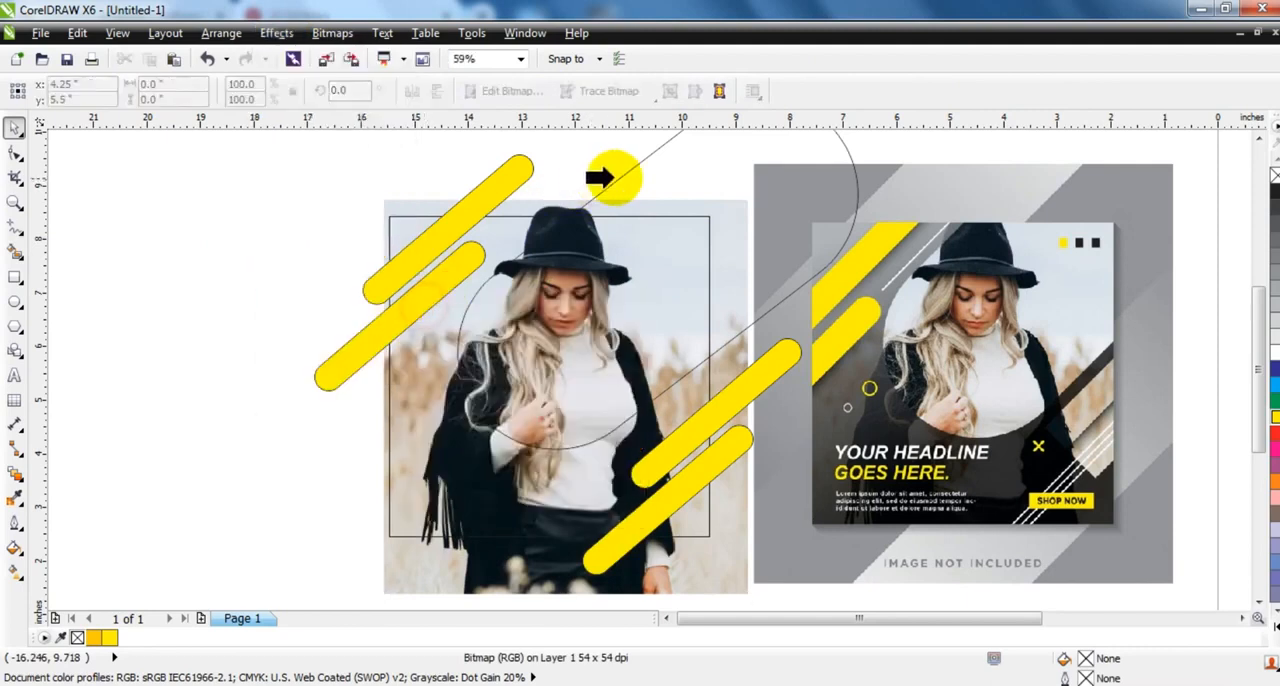
{"action": "left_click", "coordinate": [604, 178]}
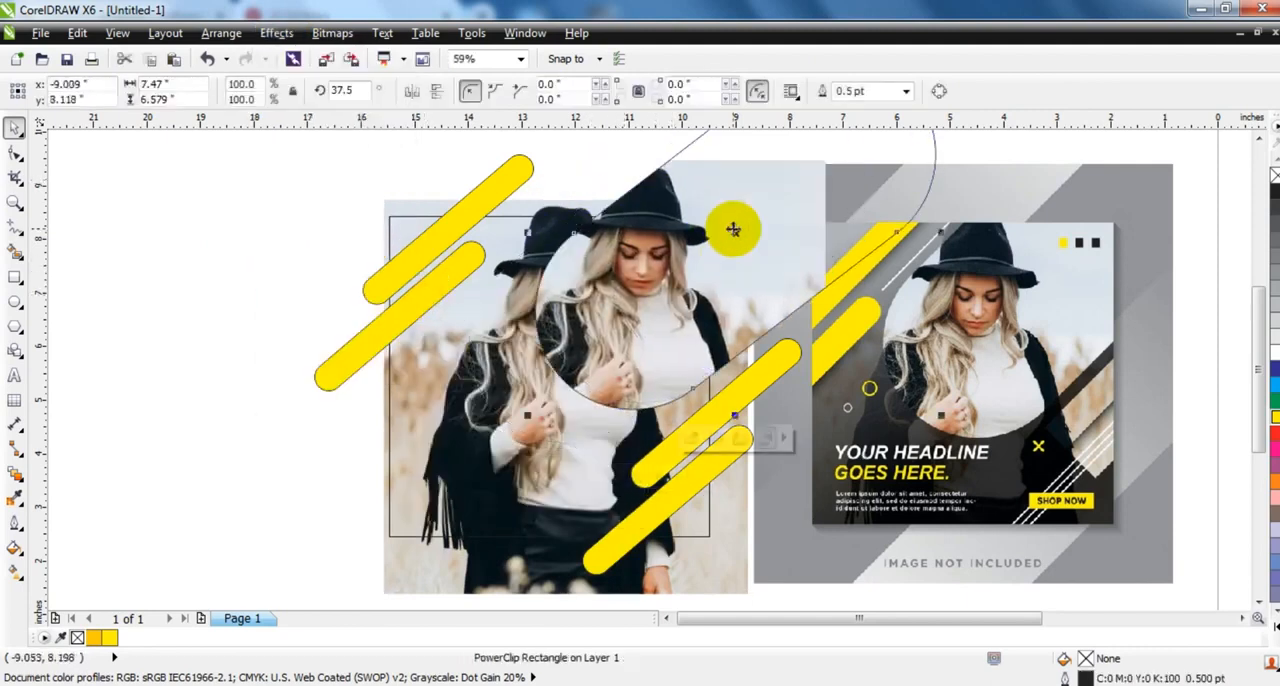
- Delete the extra square frame and place a copy of the photo inside the remaining square with PowerClip
{"action": "left_click", "coordinate": [400, 217]}
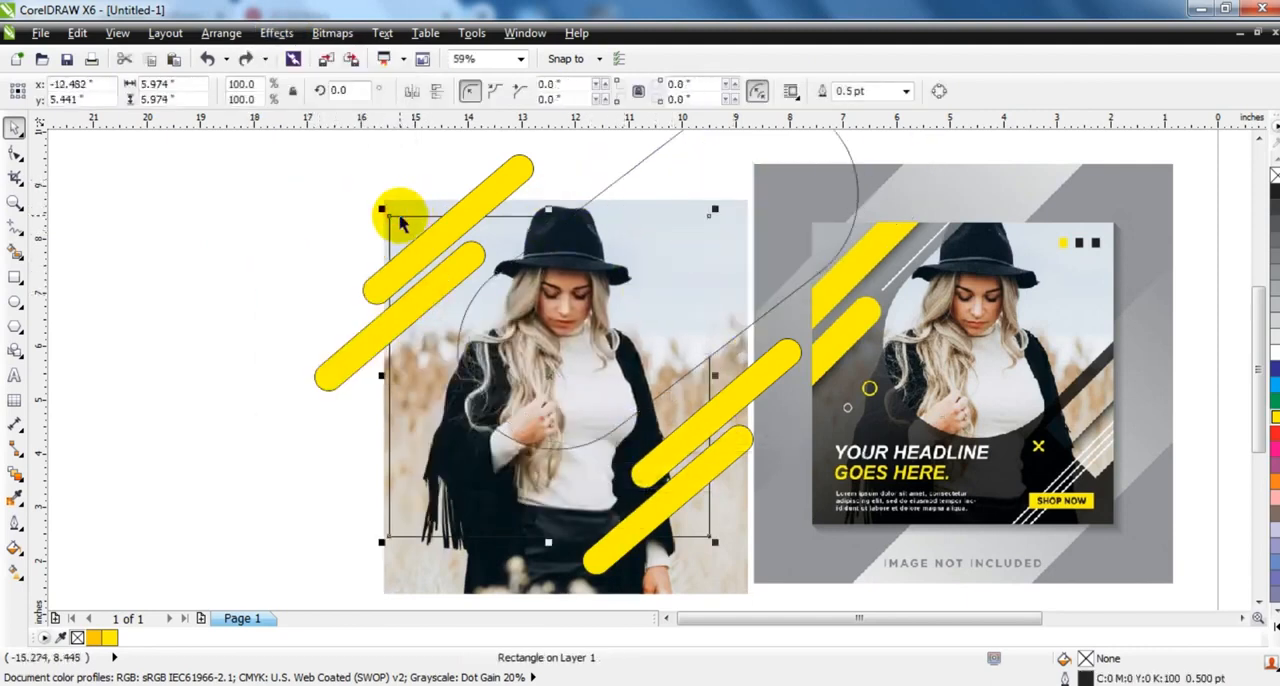
{"action": "key", "text": "Delete"}
{"action": "left_click", "coordinate": [386, 206]}
{"action": "left_click", "coordinate": [268, 32]}
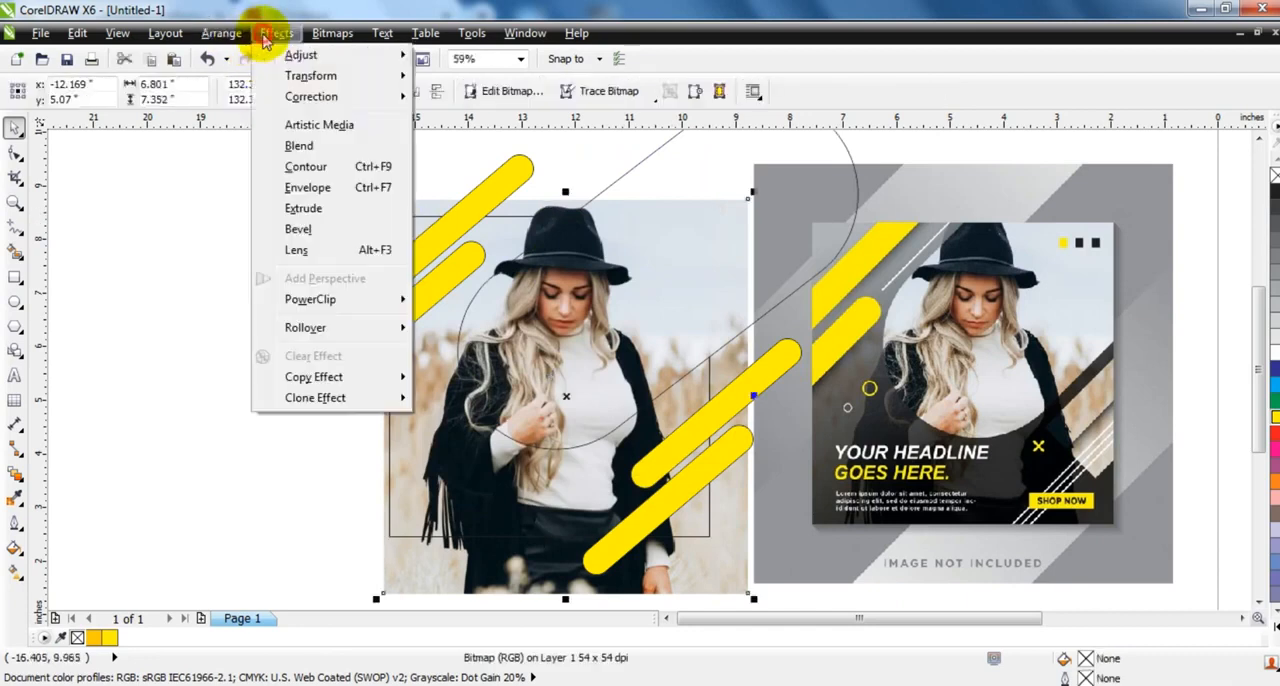
{"action": "mouse_move", "coordinate": [334, 297]}
{"action": "left_click", "coordinate": [429, 300]}
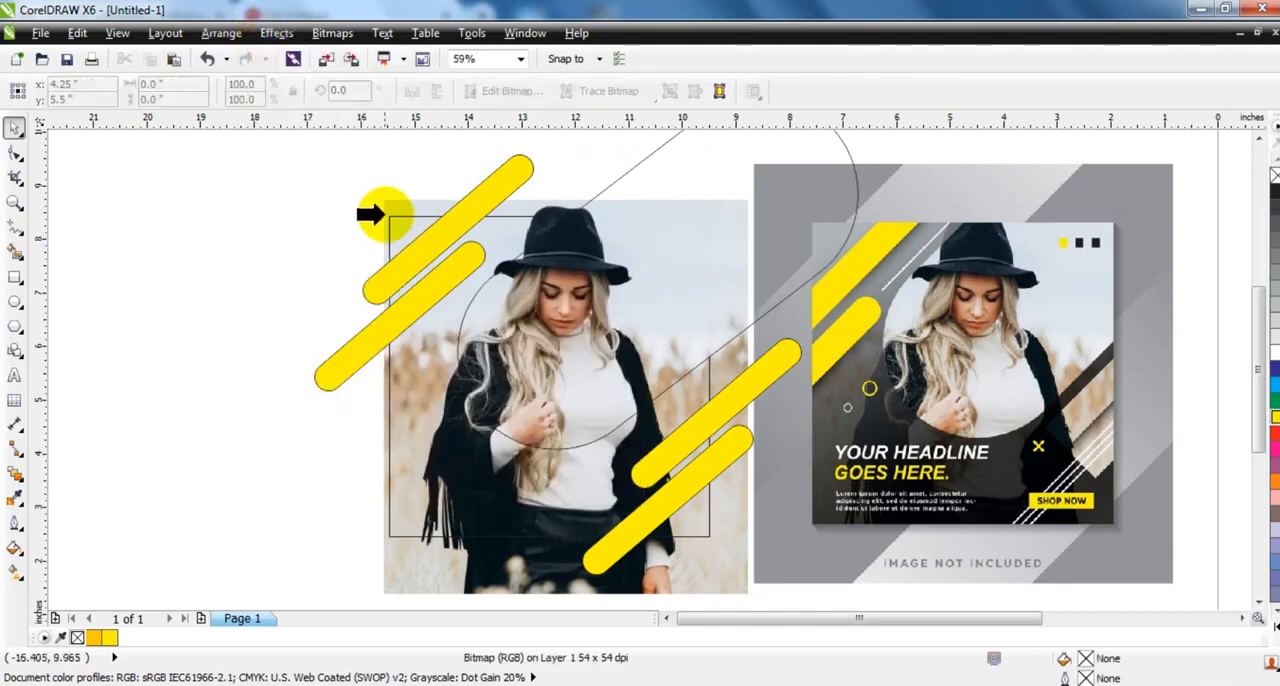
{"action": "left_click", "coordinate": [388, 217]}
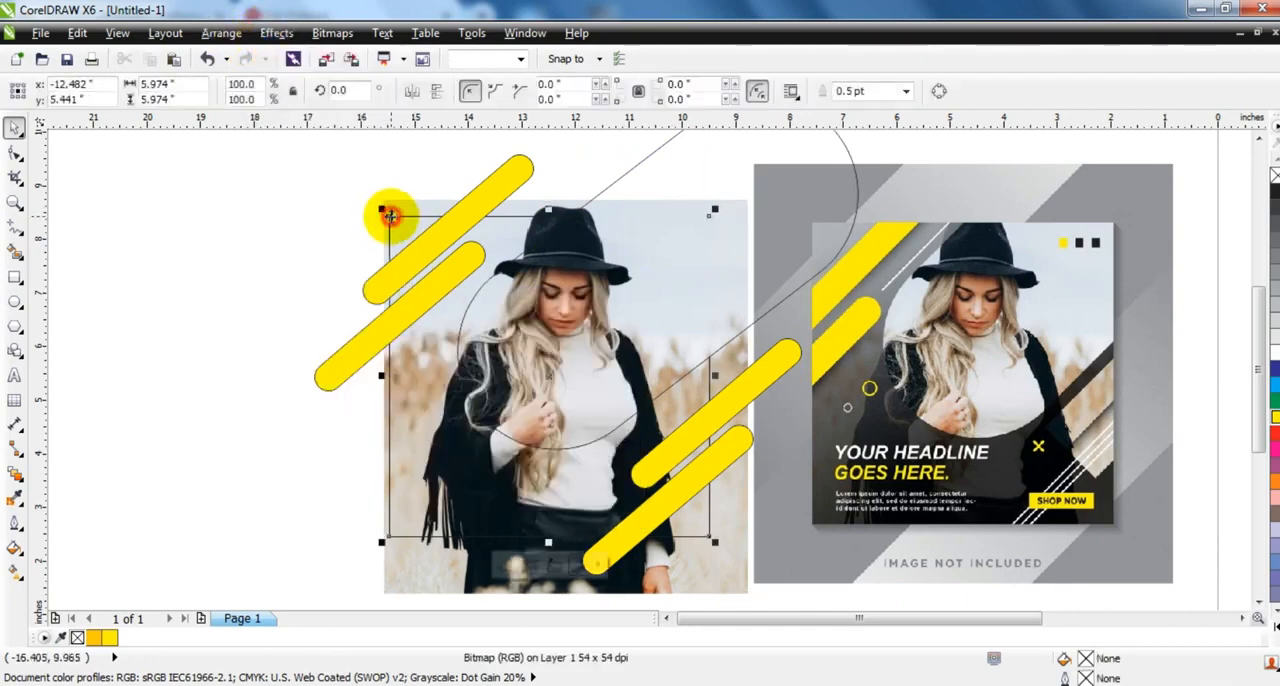
- Delete the leftover unclipped photo that extends beyond the square frame
{"action": "left_click", "coordinate": [282, 236]}
{"action": "left_click", "coordinate": [395, 207]}
{"action": "left_click", "coordinate": [300, 230]}
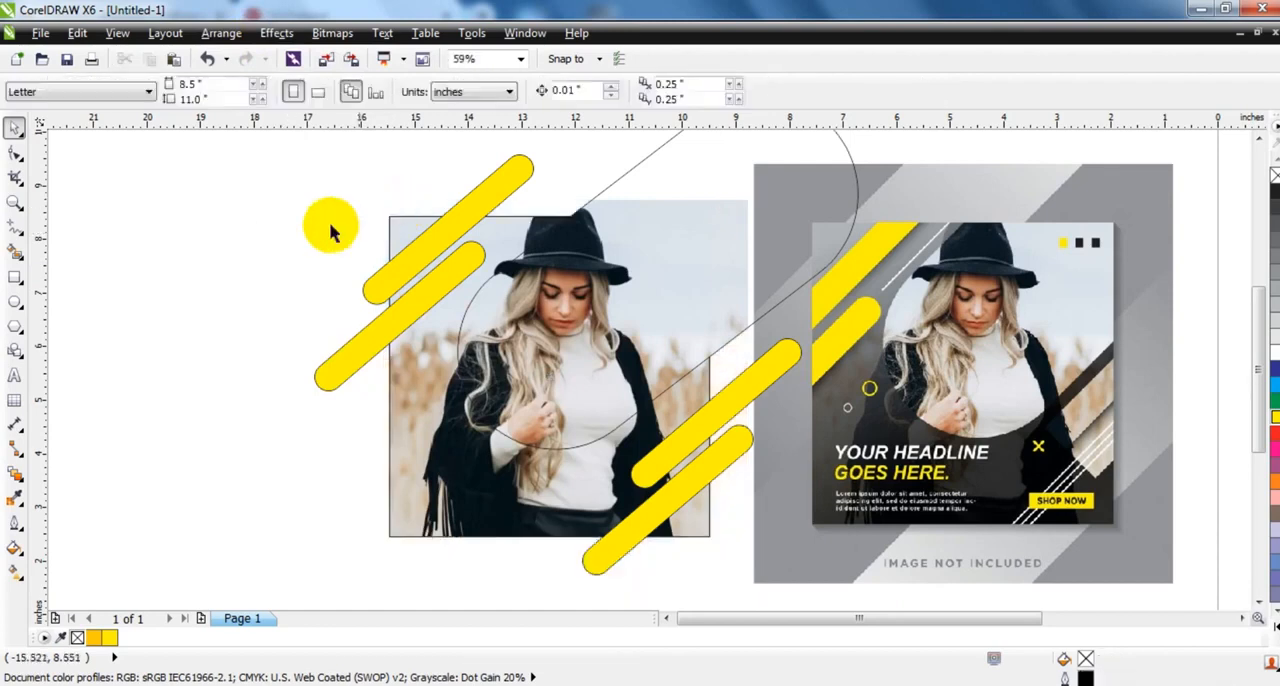
{"action": "left_click", "coordinate": [234, 264]}
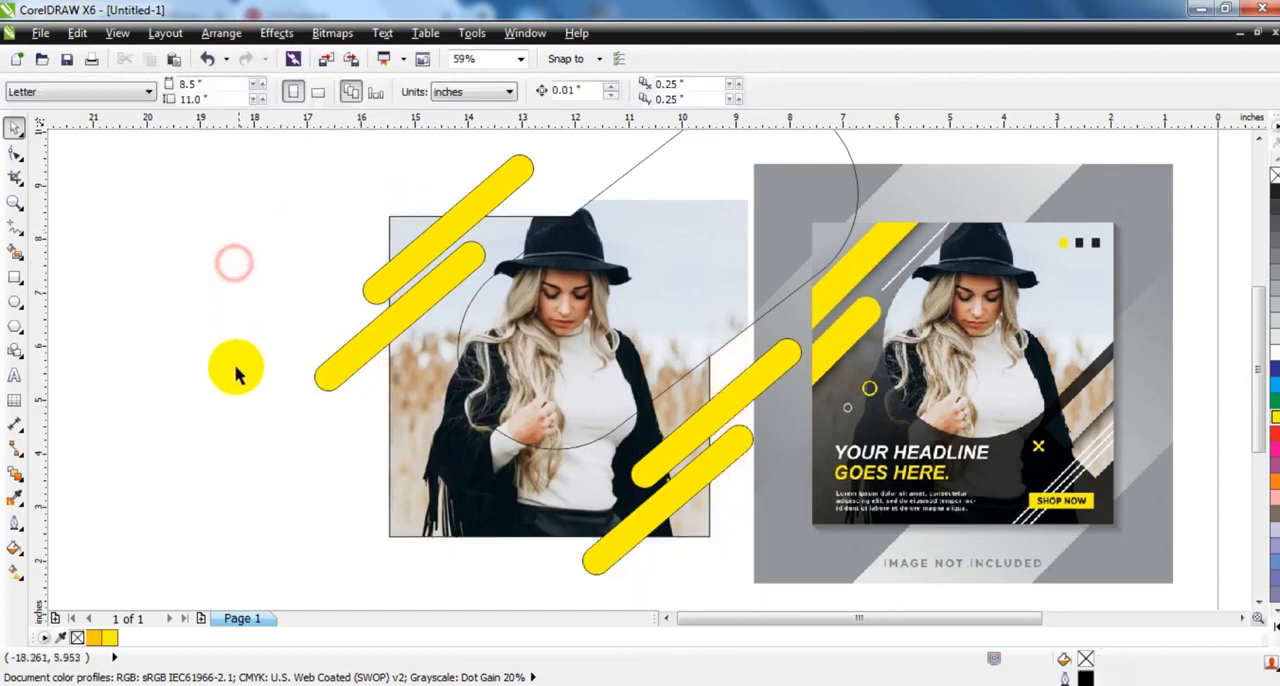
- Draw a rectangle about 6.70 by 6.19 inches covering the square frame and fill it with C100 M100 Y100 K100 black
{"action": "left_click", "coordinate": [15, 277]}
{"action": "left_click_drag", "start_coordinate": [373, 543], "coordinate": [737, 207]}
{"action": "left_click", "coordinate": [15, 130]}
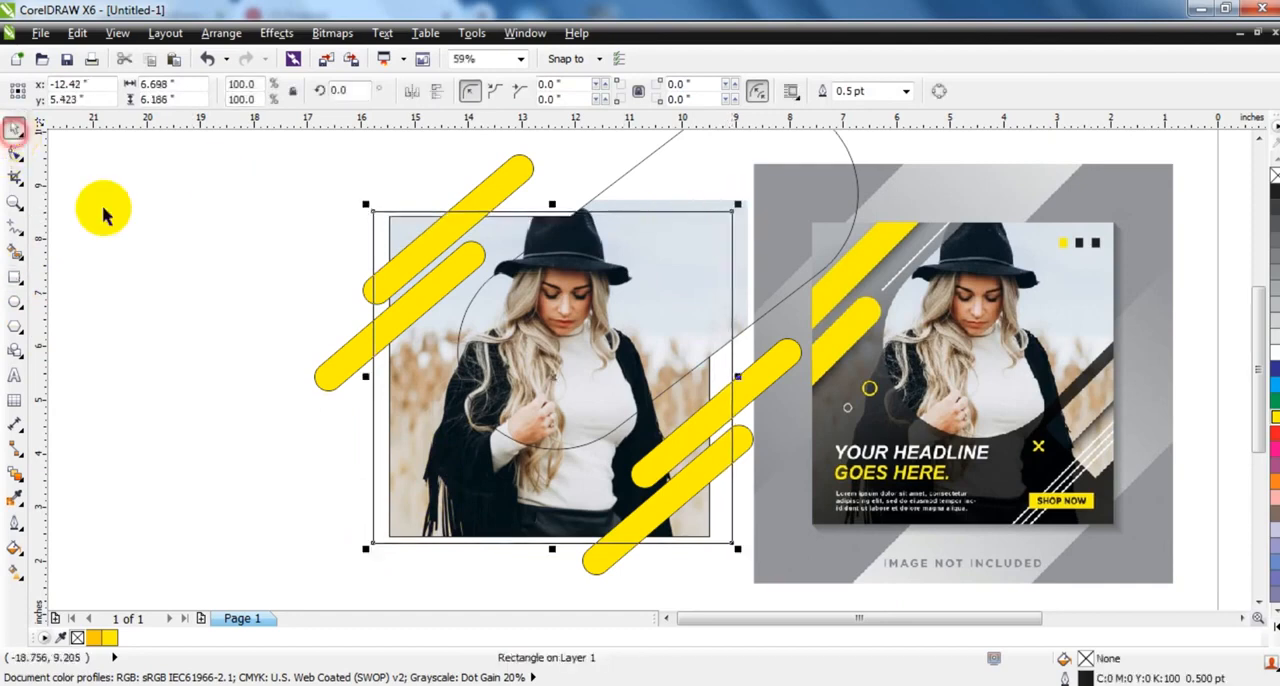
{"action": "left_click", "coordinate": [1272, 628]}
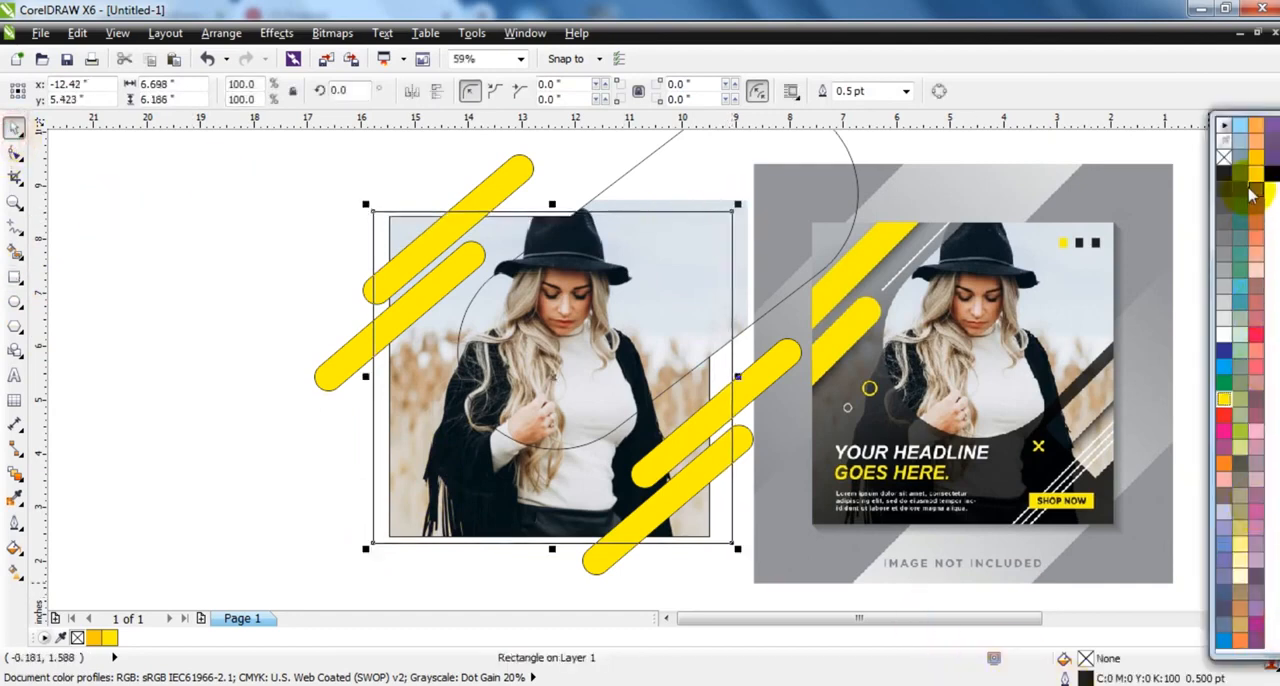
{"action": "left_click", "coordinate": [1270, 178]}
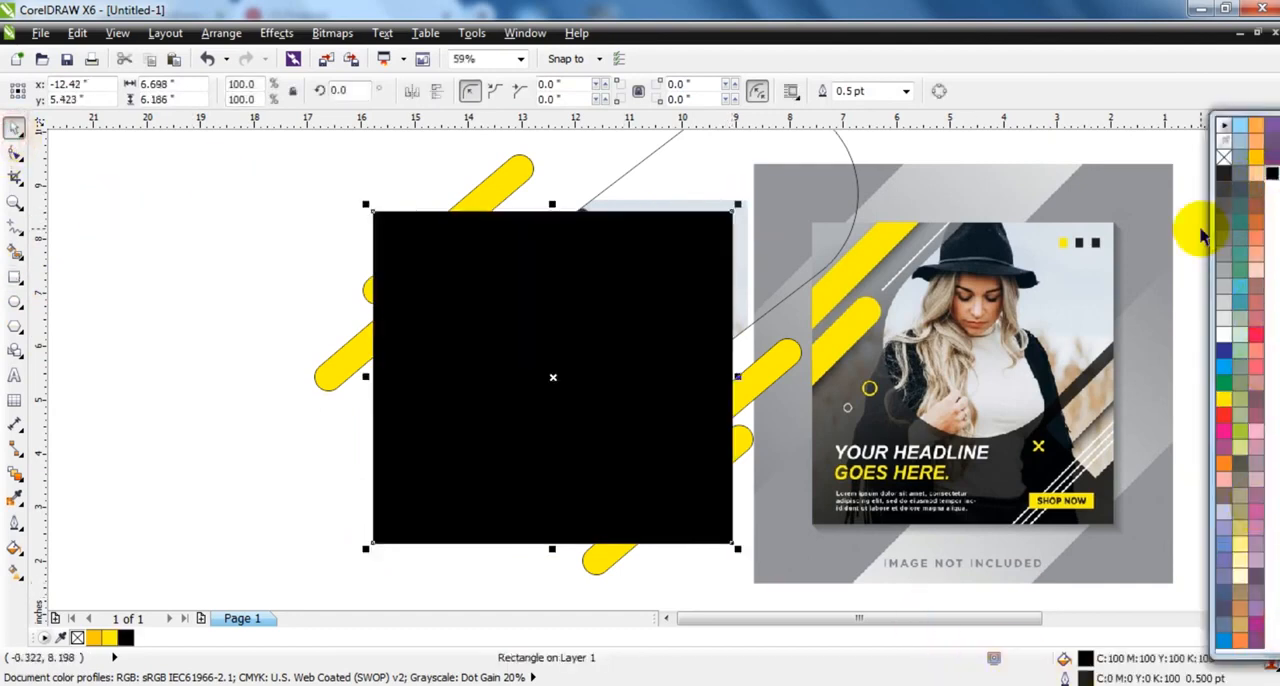
- Apply a linear transparency to the black rectangle, opaque at its lower edge and fading upward at about 87.8°
{"action": "left_click", "coordinate": [18, 478]}
{"action": "left_click", "coordinate": [80, 597]}
{"action": "left_click_drag", "start_coordinate": [536, 488], "coordinate": [549, 234]}
{"action": "left_click_drag", "start_coordinate": [536, 488], "coordinate": [541, 541]}
{"action": "left_click_drag", "start_coordinate": [549, 232], "coordinate": [560, 134]}
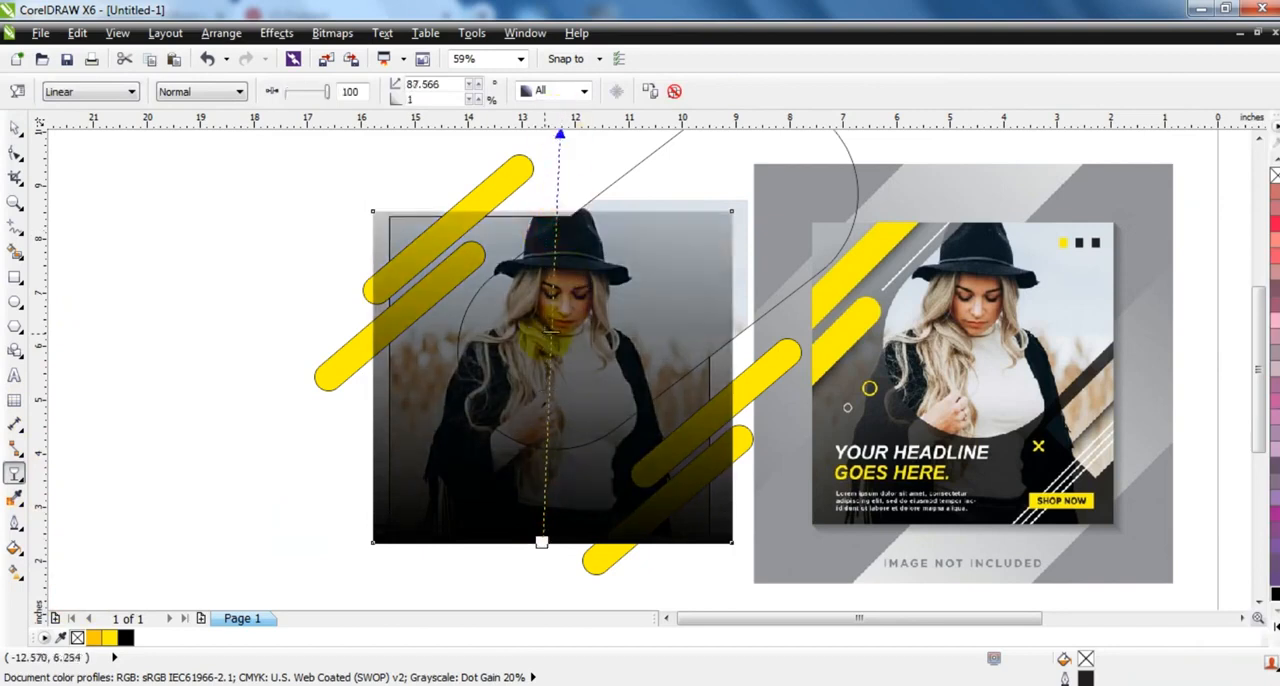
{"action": "left_click_drag", "start_coordinate": [554, 260], "coordinate": [555, 255]}
{"action": "left_click", "coordinate": [541, 545]}
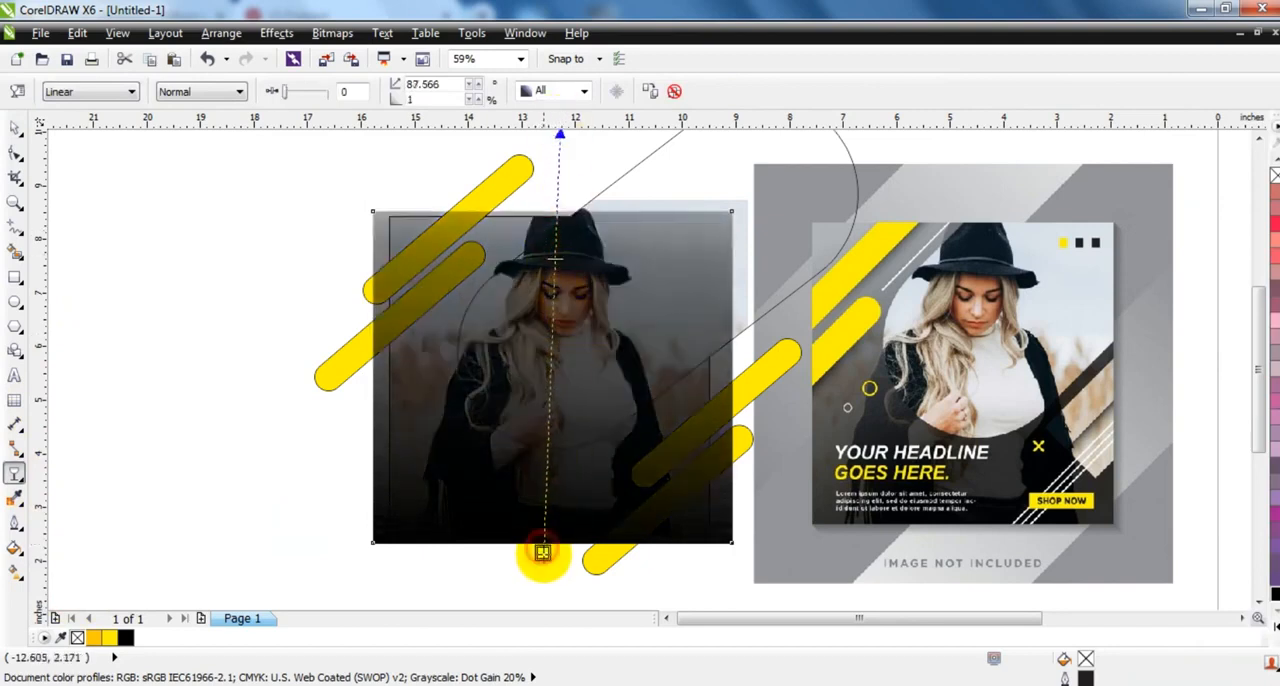
{"action": "left_click", "coordinate": [15, 129]}
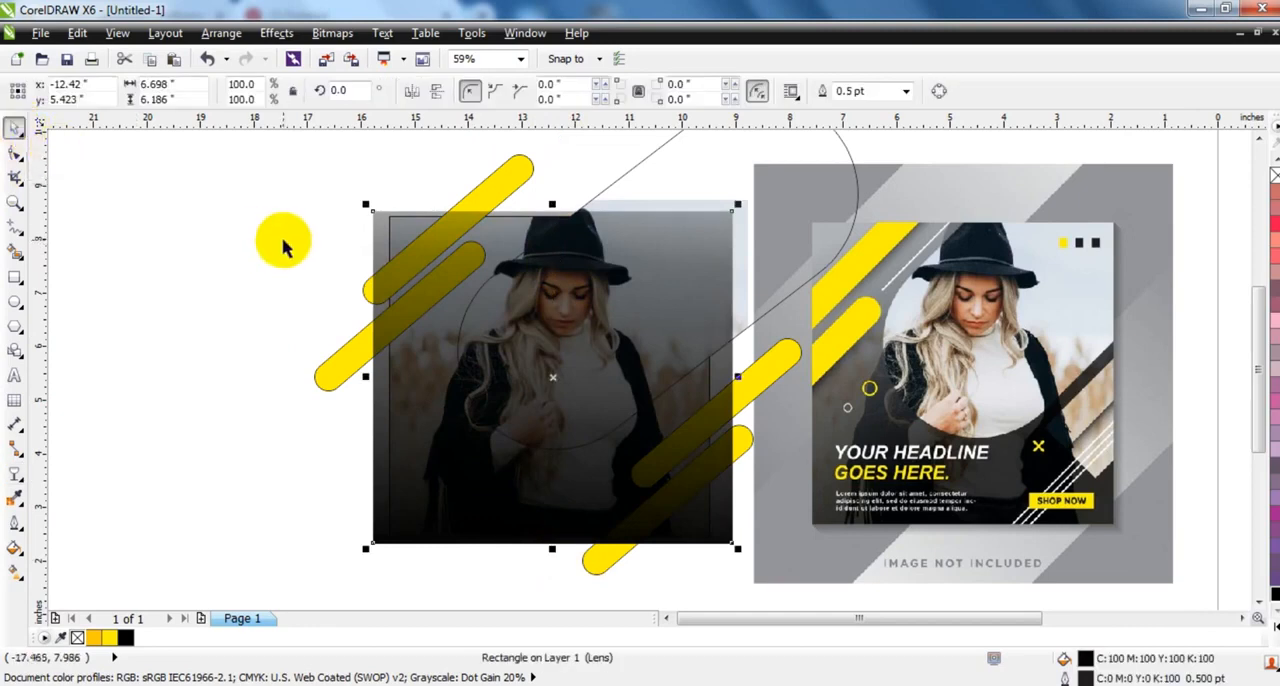
- Send the faded black rectangle behind the other shapes and place it inside the square frame with PowerClip
{"action": "left_click", "coordinate": [276, 33]}
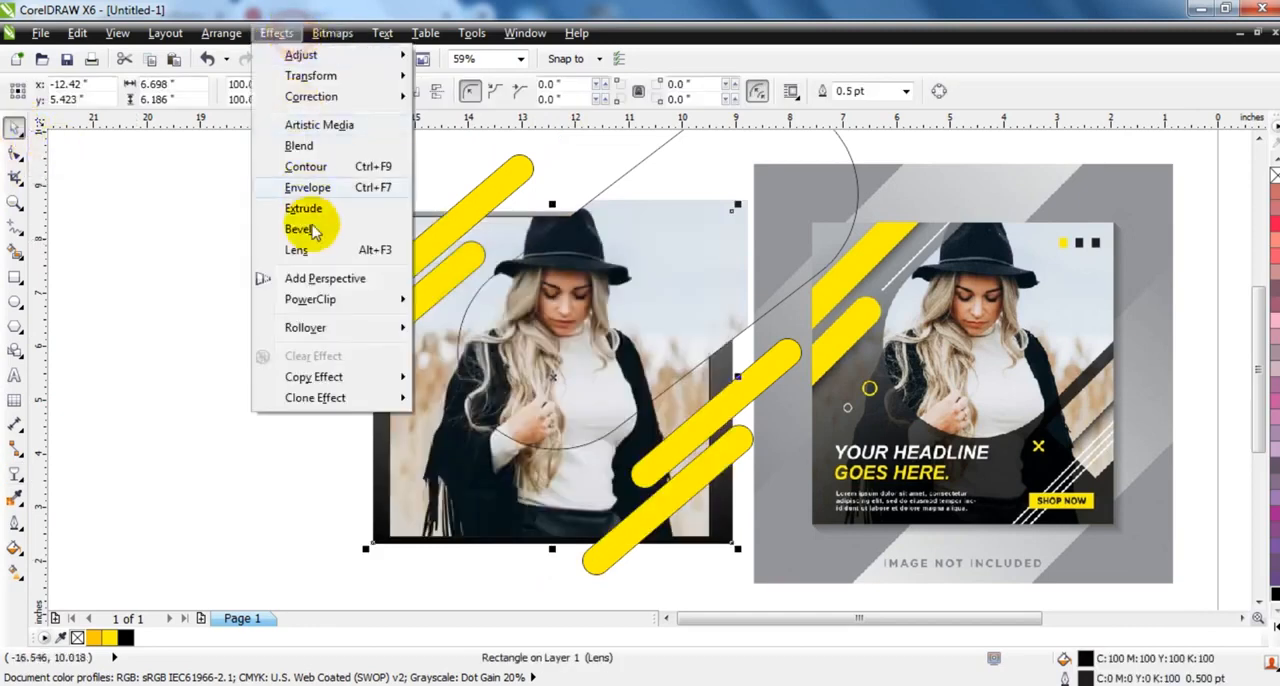
{"action": "mouse_move", "coordinate": [323, 299]}
{"action": "left_click", "coordinate": [427, 304]}
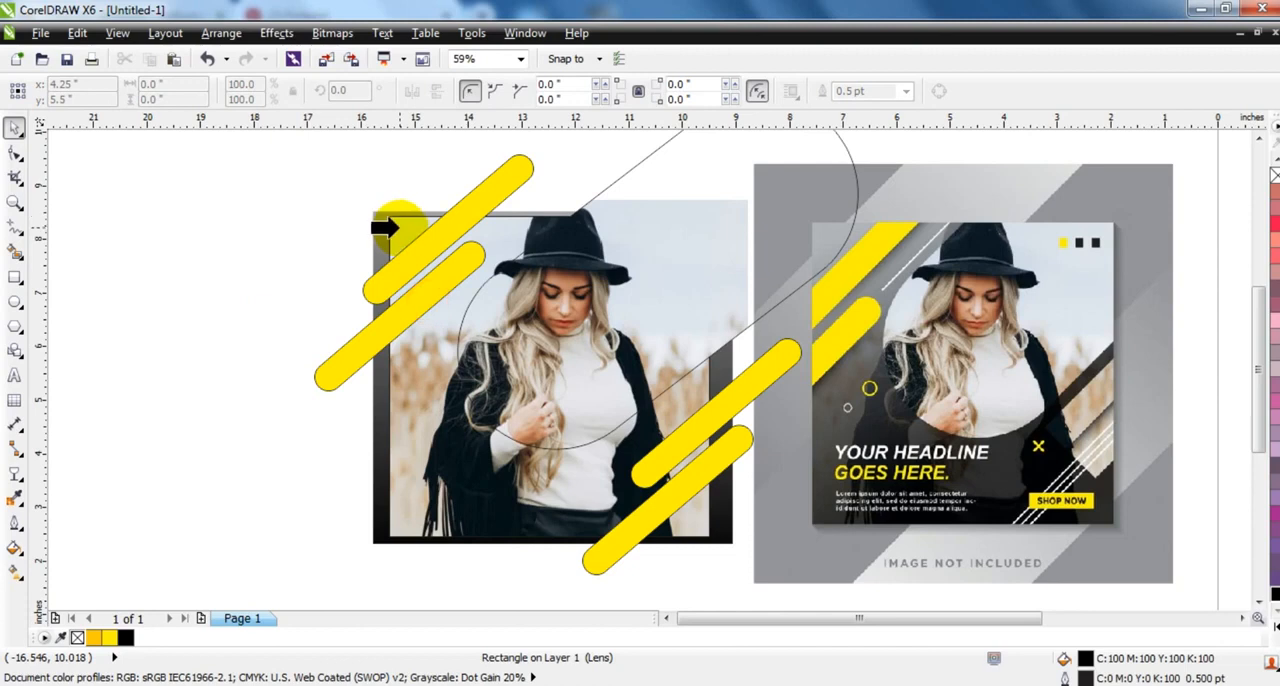
{"action": "left_click", "coordinate": [385, 215]}
{"action": "left_click", "coordinate": [256, 232]}
- Remove the large rounded shape's outline and apply a drop shadow to it together with the four yellow bars
{"action": "left_click", "coordinate": [518, 304]}
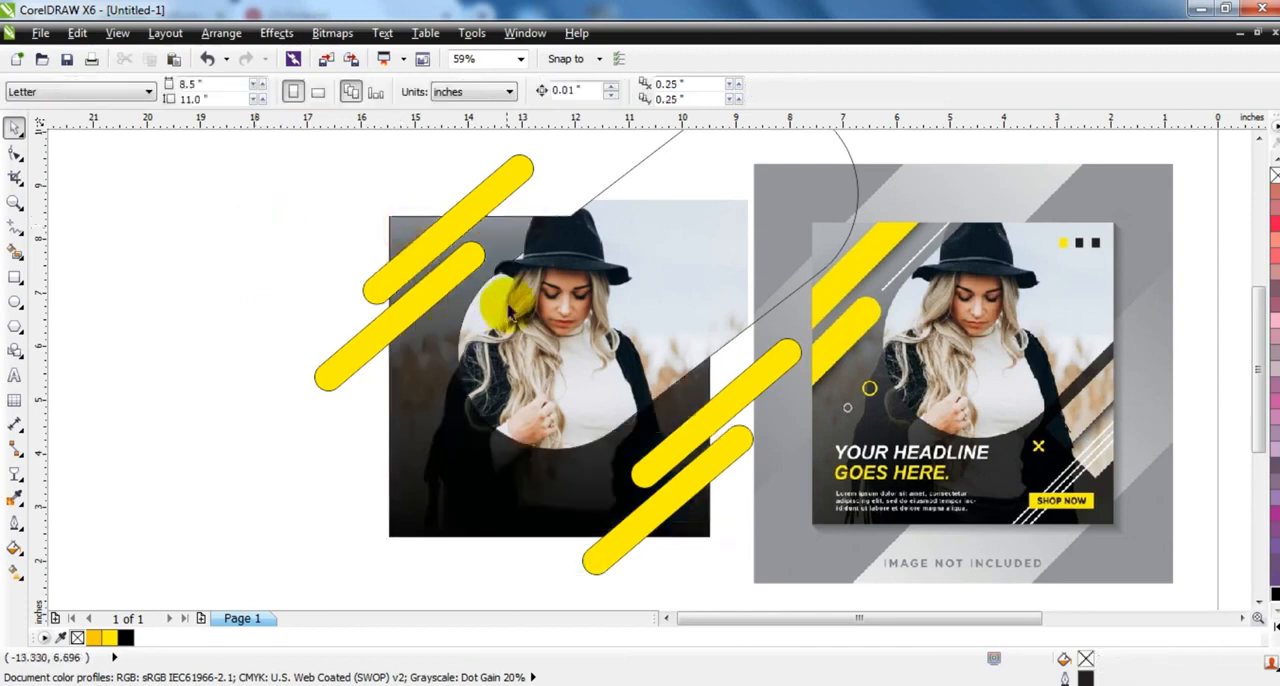
{"action": "right_click", "coordinate": [1274, 175]}
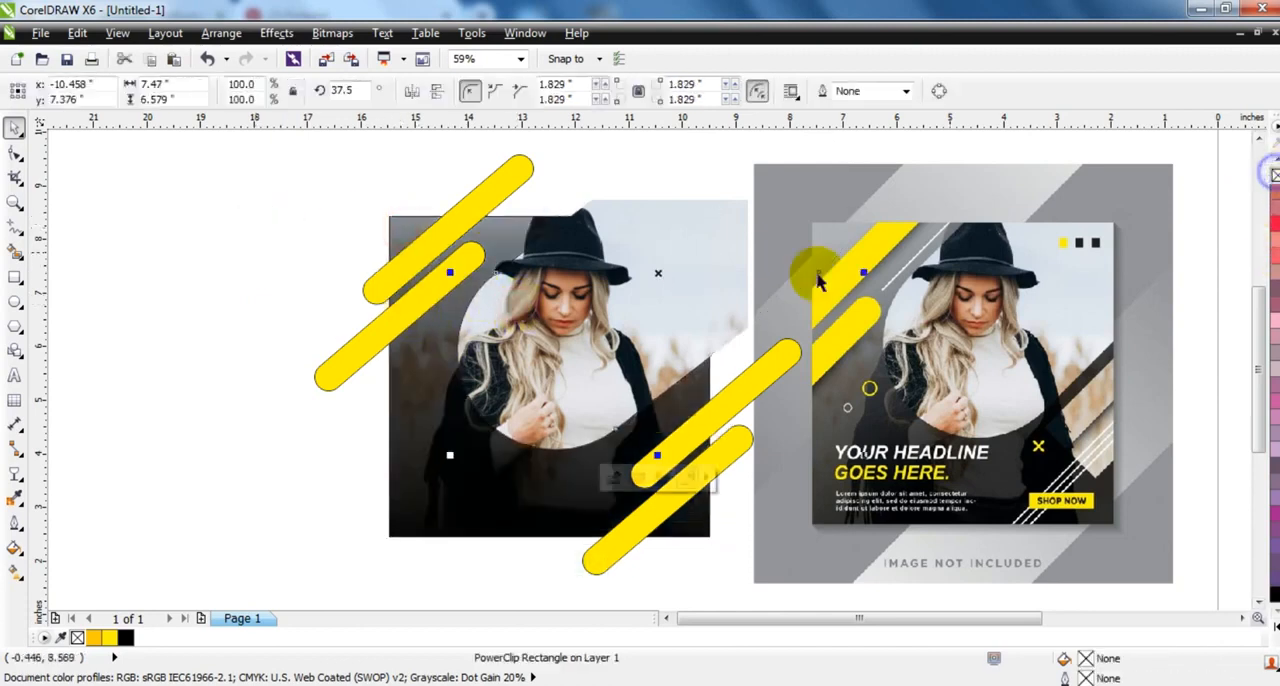
{"action": "left_click", "coordinate": [426, 292], "text": "shift"}
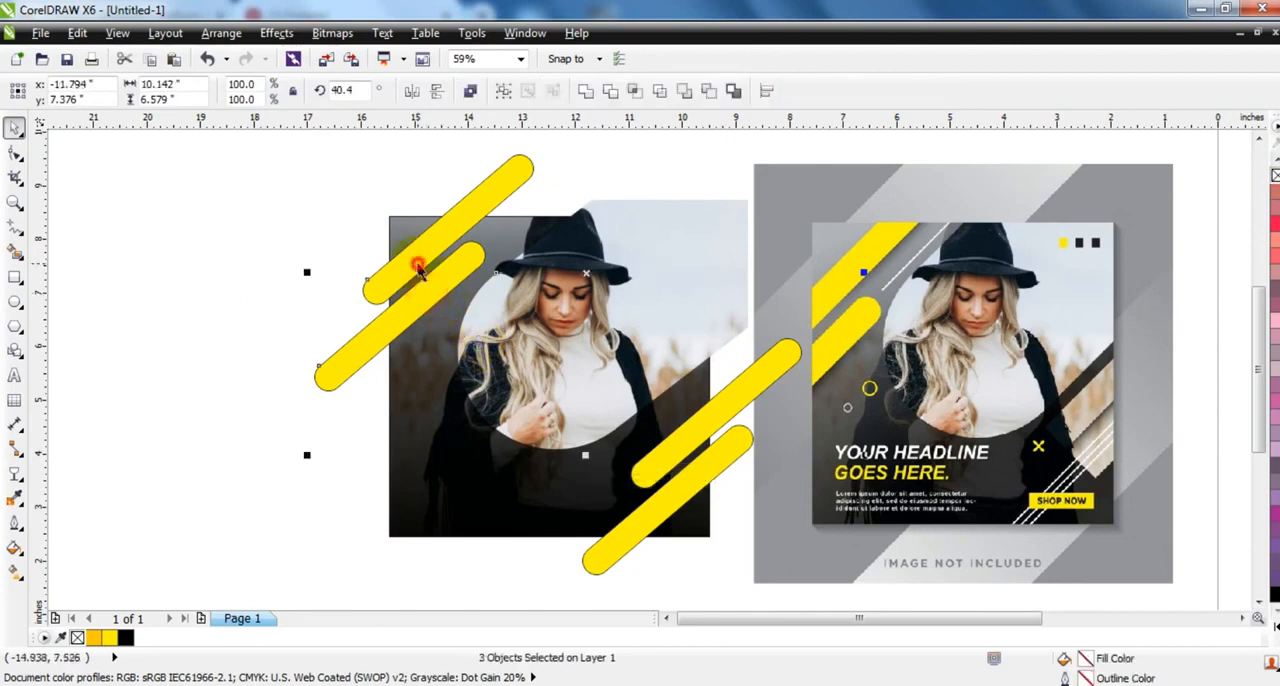
{"action": "left_click", "coordinate": [679, 513], "text": "shift"}
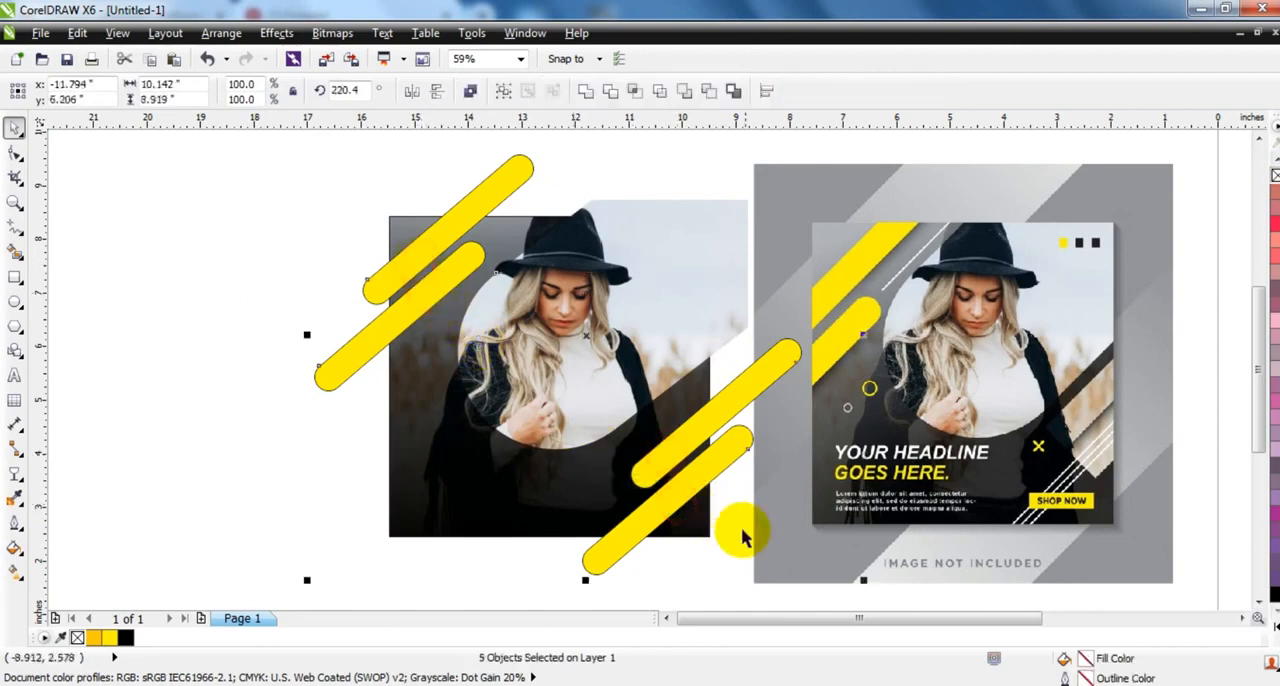
{"action": "left_click", "coordinate": [22, 482]}
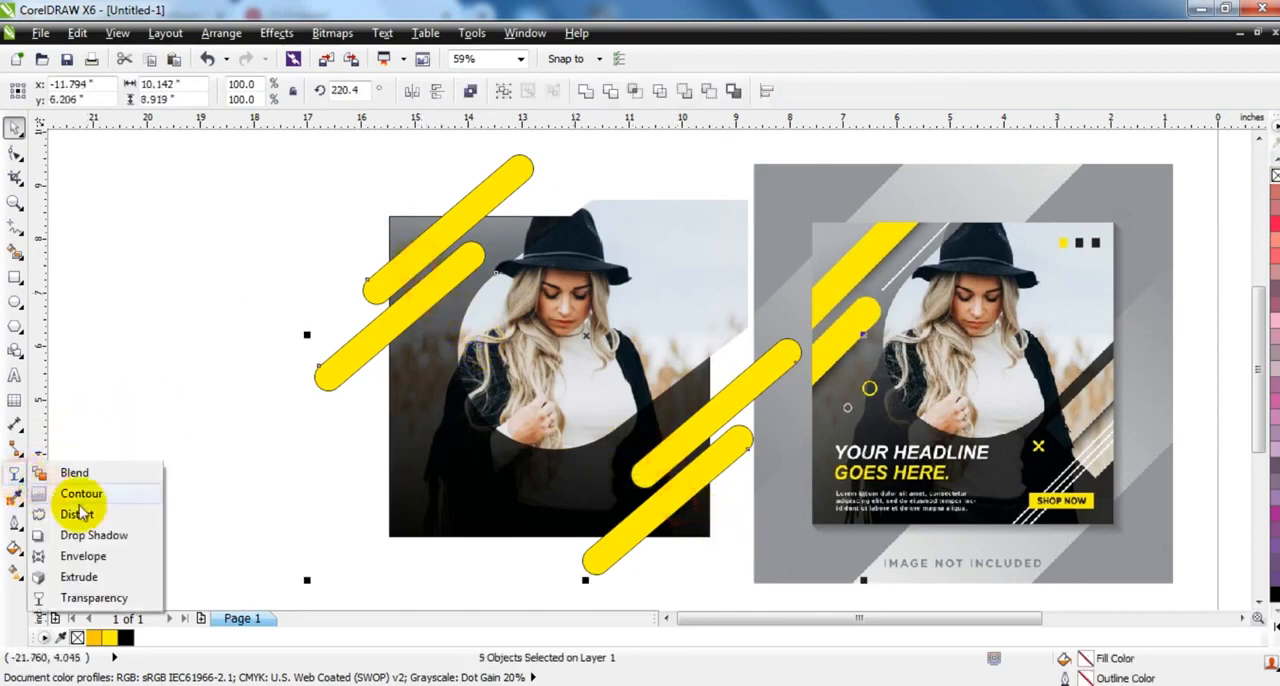
{"action": "left_click", "coordinate": [69, 529]}
{"action": "left_click_drag", "start_coordinate": [507, 192], "coordinate": [582, 572]}
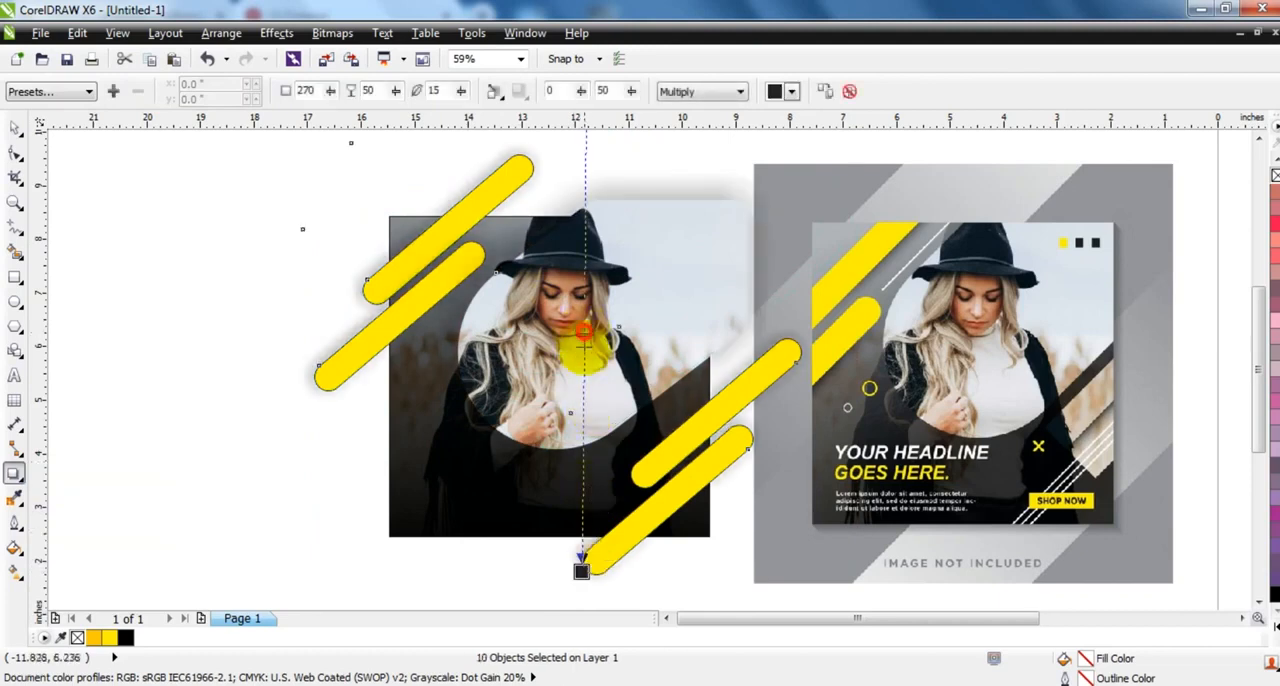
- Set the drop shadows to Normal mode, black colour, feathering 5 and opacity 84
{"action": "left_click", "coordinate": [705, 92]}
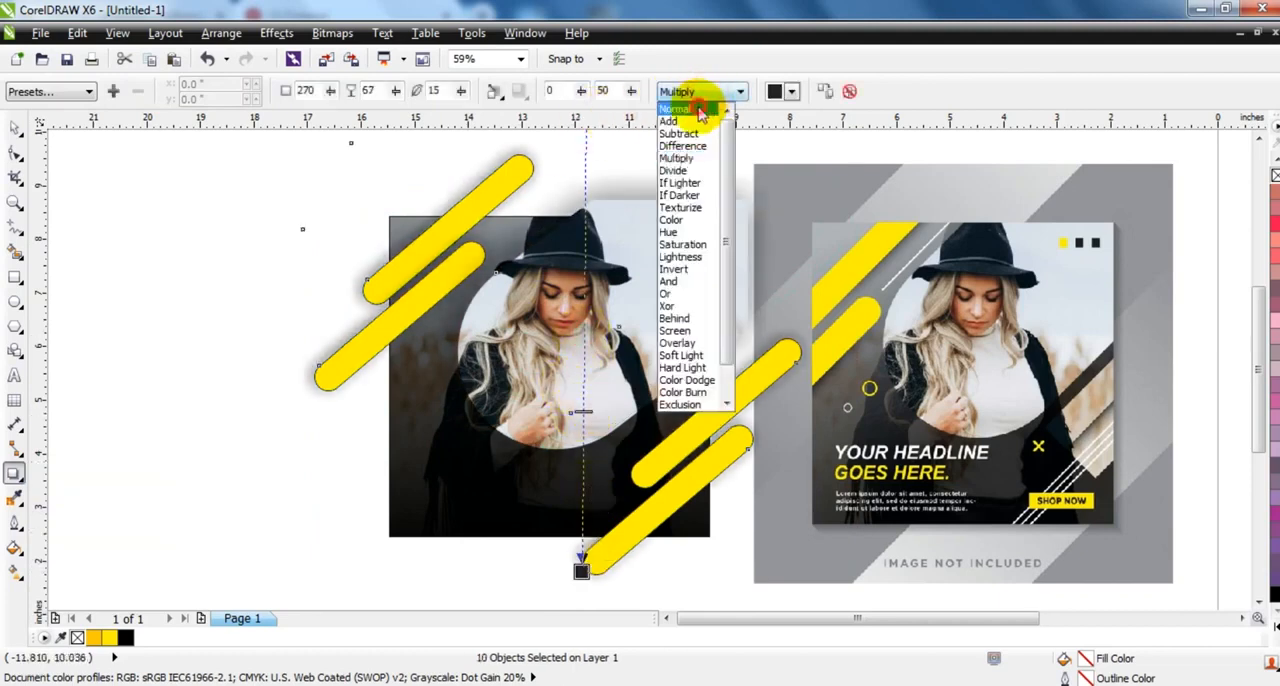
{"action": "left_click", "coordinate": [676, 108]}
{"action": "left_click", "coordinate": [791, 91]}
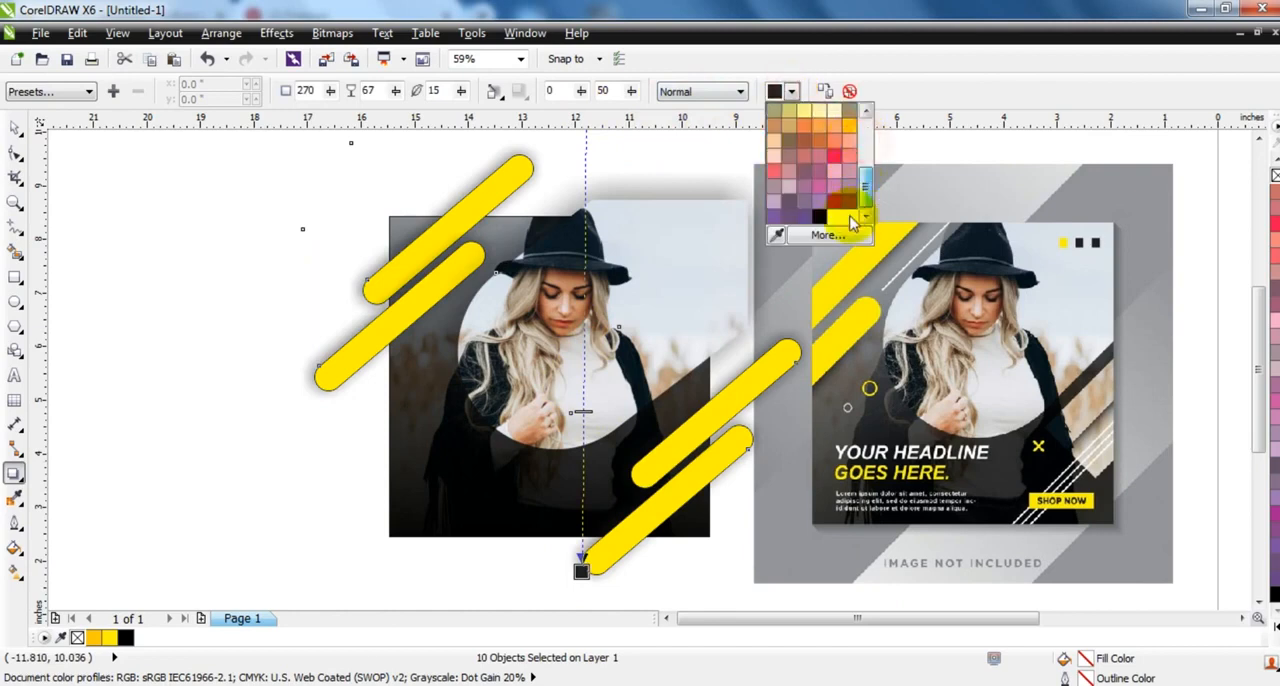
{"action": "left_click", "coordinate": [819, 217]}
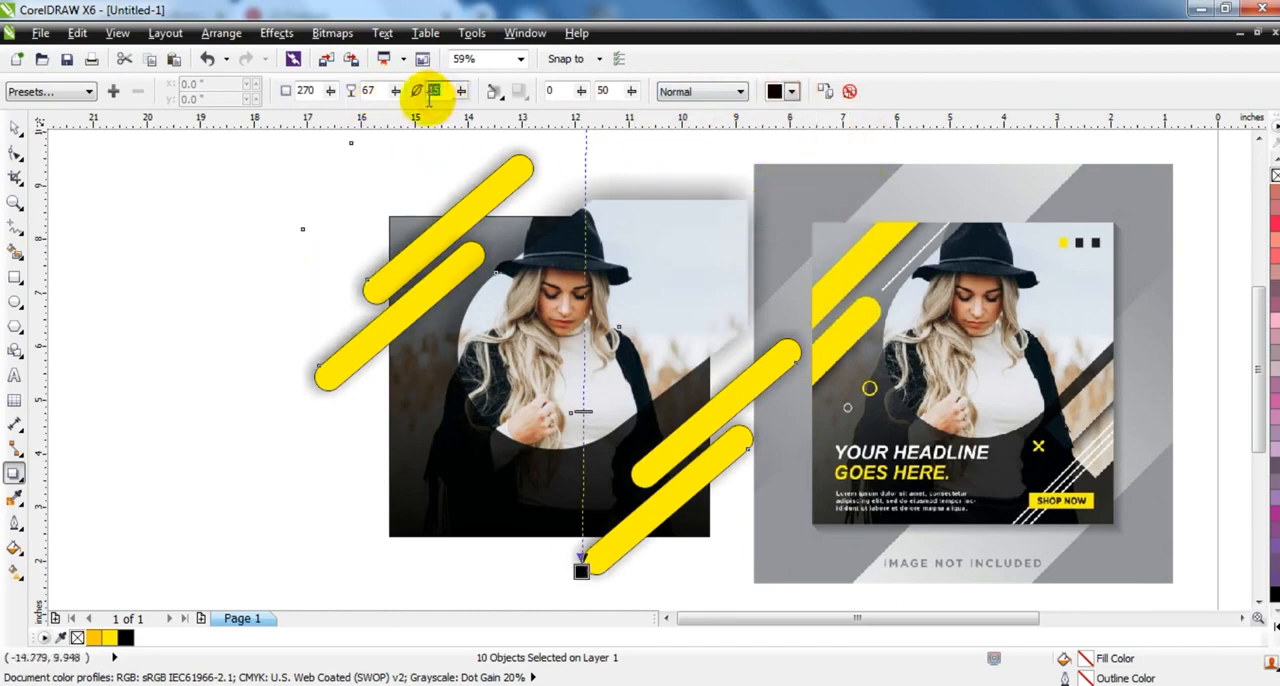
{"action": "type", "text": "5"}
{"action": "left_click", "coordinate": [582, 418]}
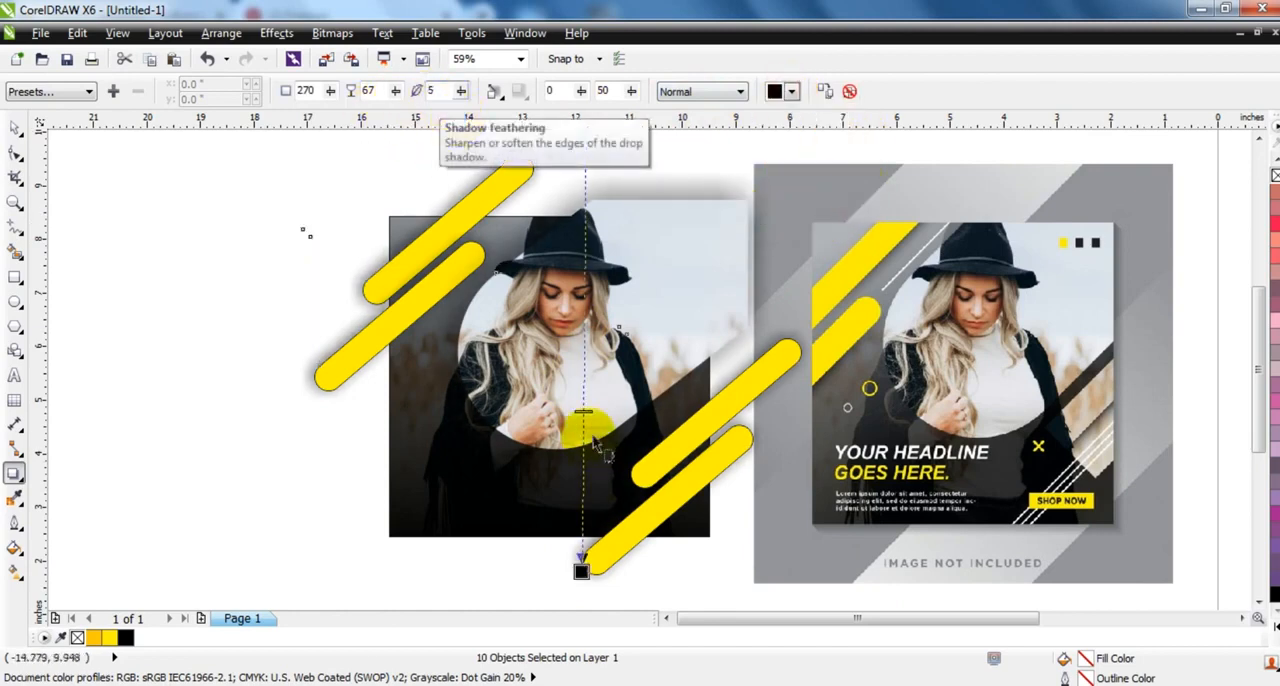
{"action": "left_click", "coordinate": [582, 410]}
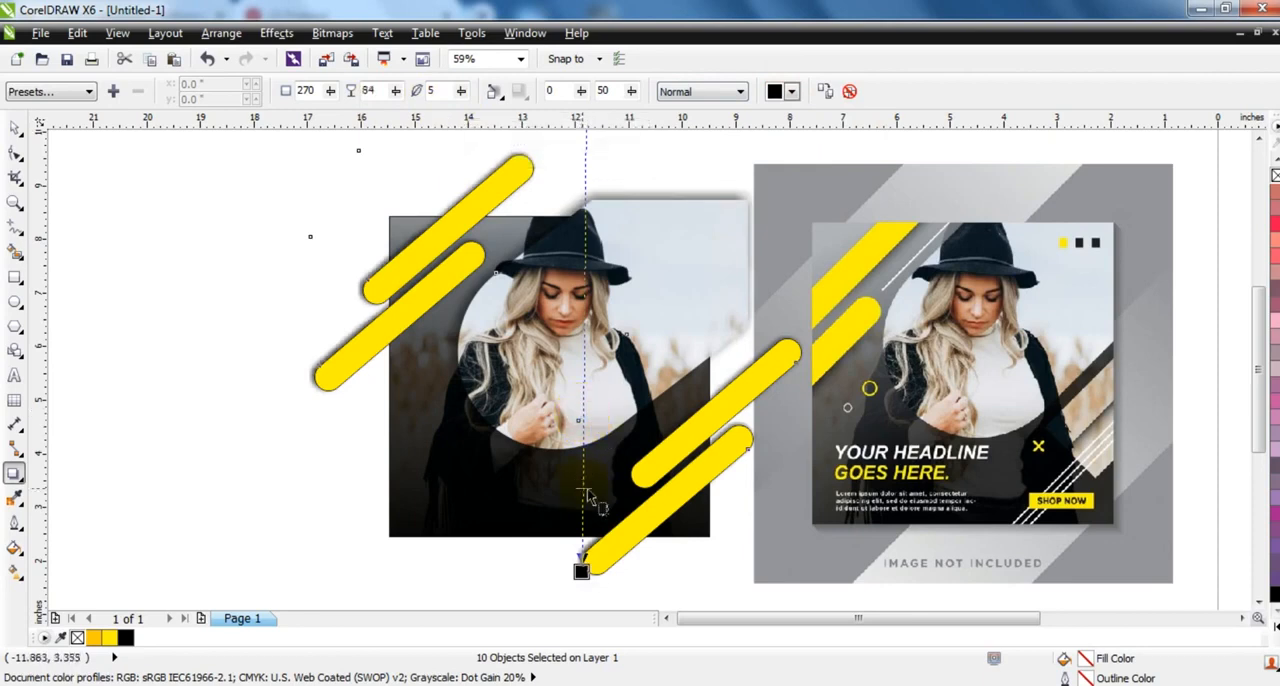
- Remove the yellow bars' outlines and place them, the large rounded shape and their shadows inside the square frame with PowerClip
{"action": "left_click", "coordinate": [221, 33]}
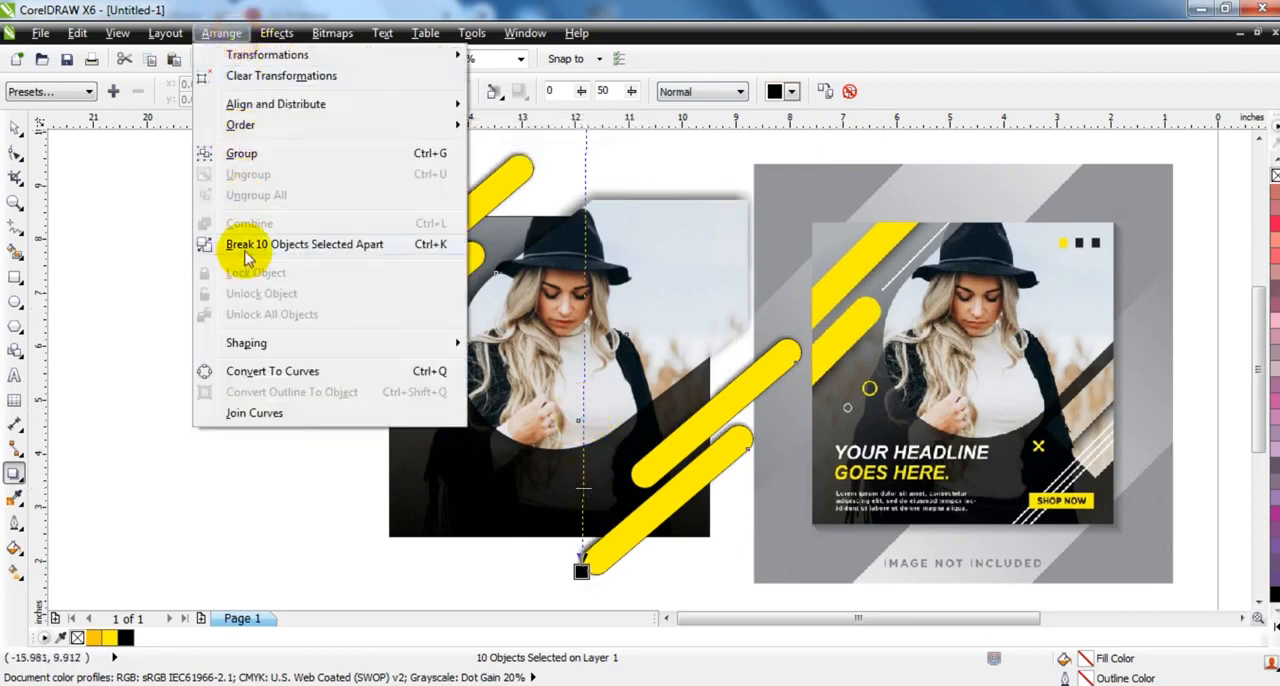
{"action": "left_click", "coordinate": [246, 246]}
{"action": "left_click", "coordinate": [13, 130]}
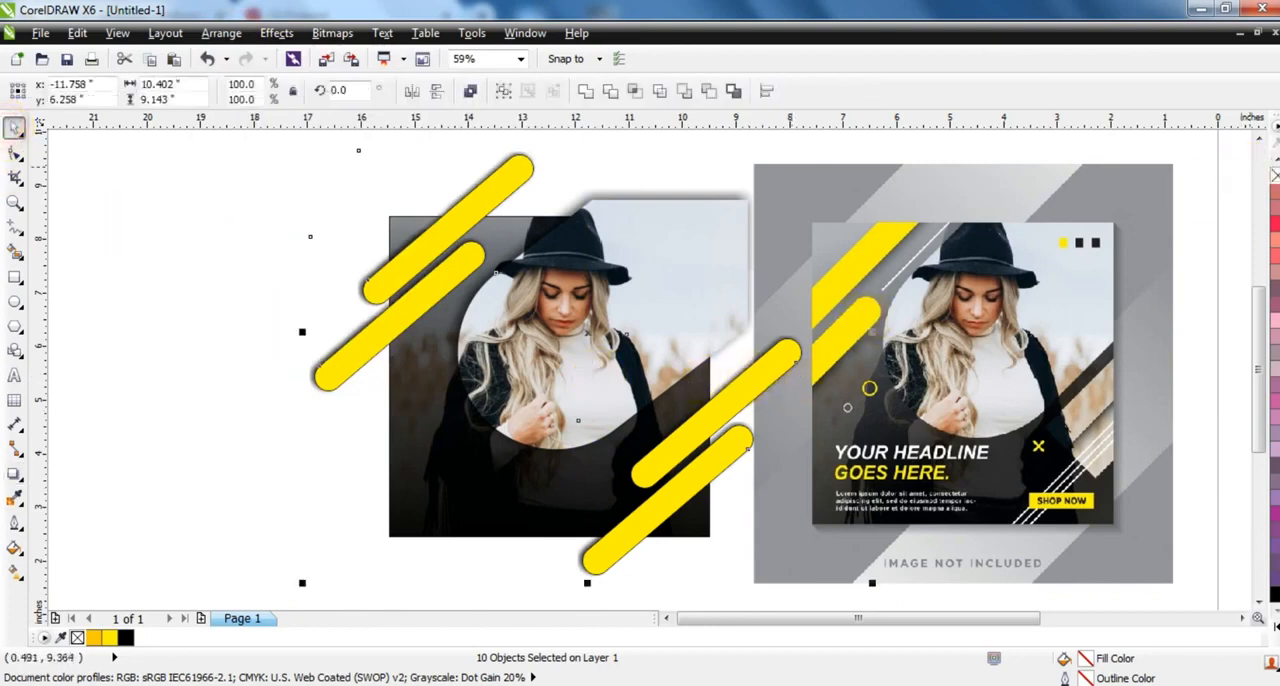
{"action": "right_click", "coordinate": [1275, 176]}
{"action": "left_click", "coordinate": [292, 35]}
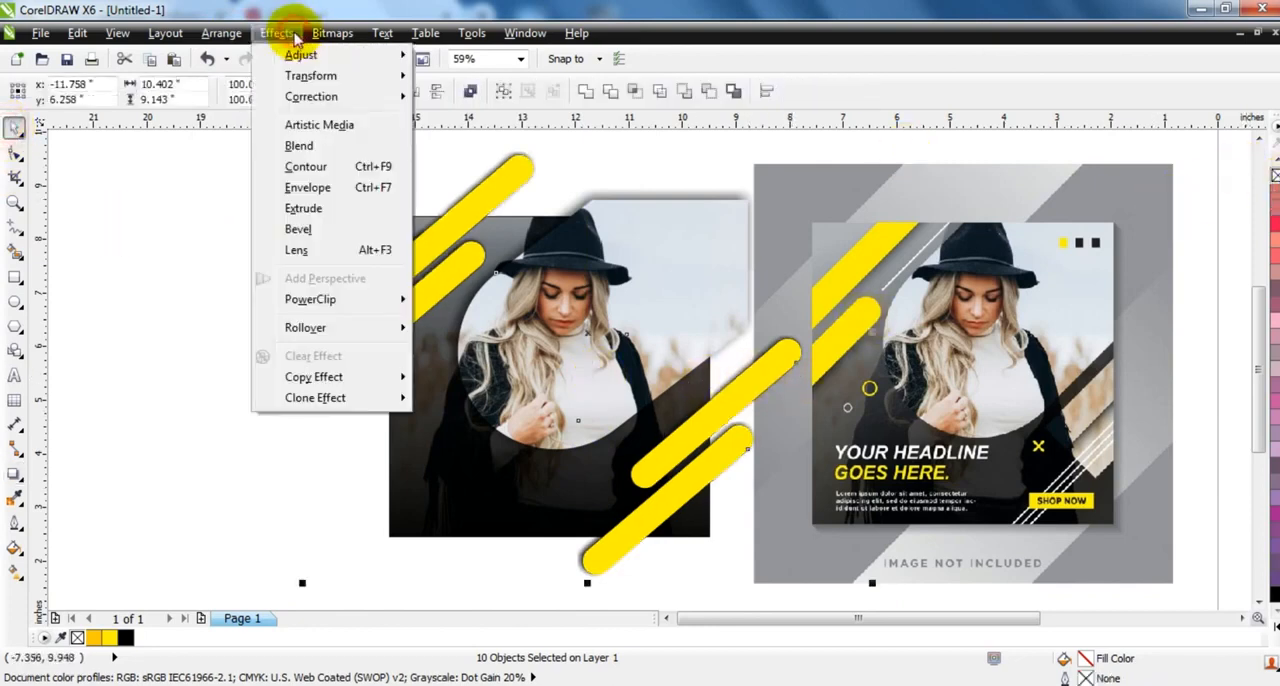
{"action": "mouse_move", "coordinate": [337, 300]}
{"action": "left_click", "coordinate": [448, 304]}
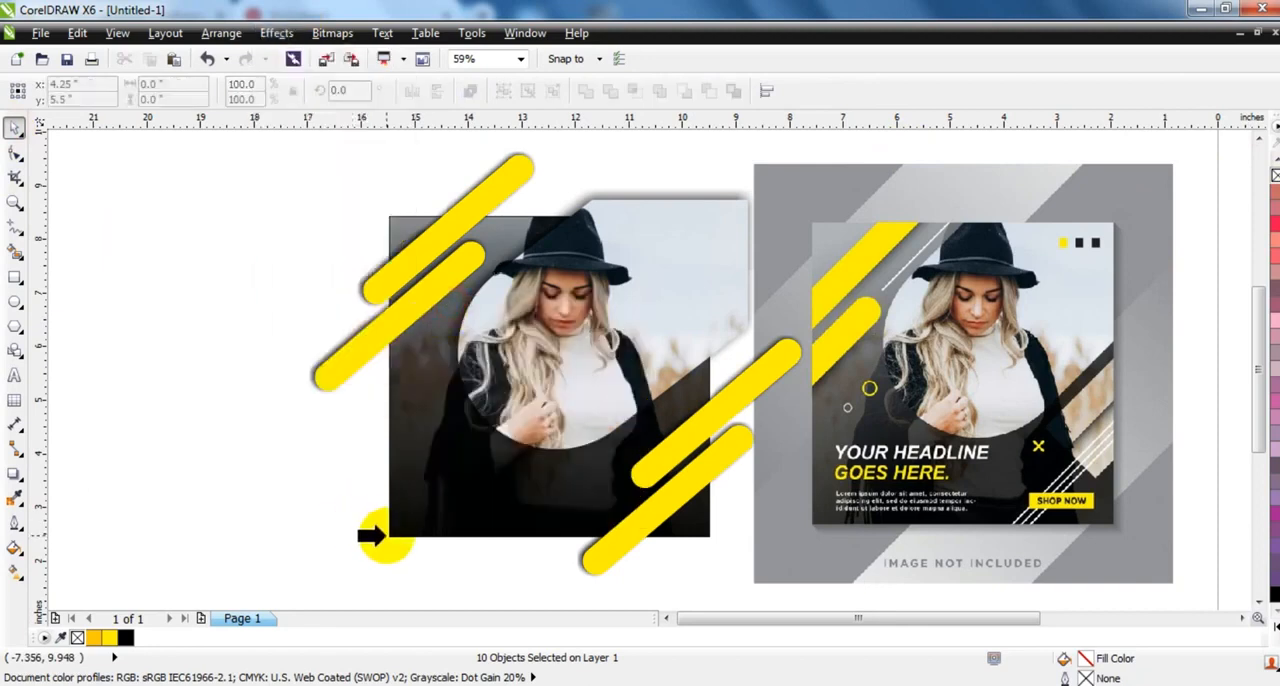
{"action": "left_click", "coordinate": [386, 534]}
{"action": "left_click", "coordinate": [300, 508]}
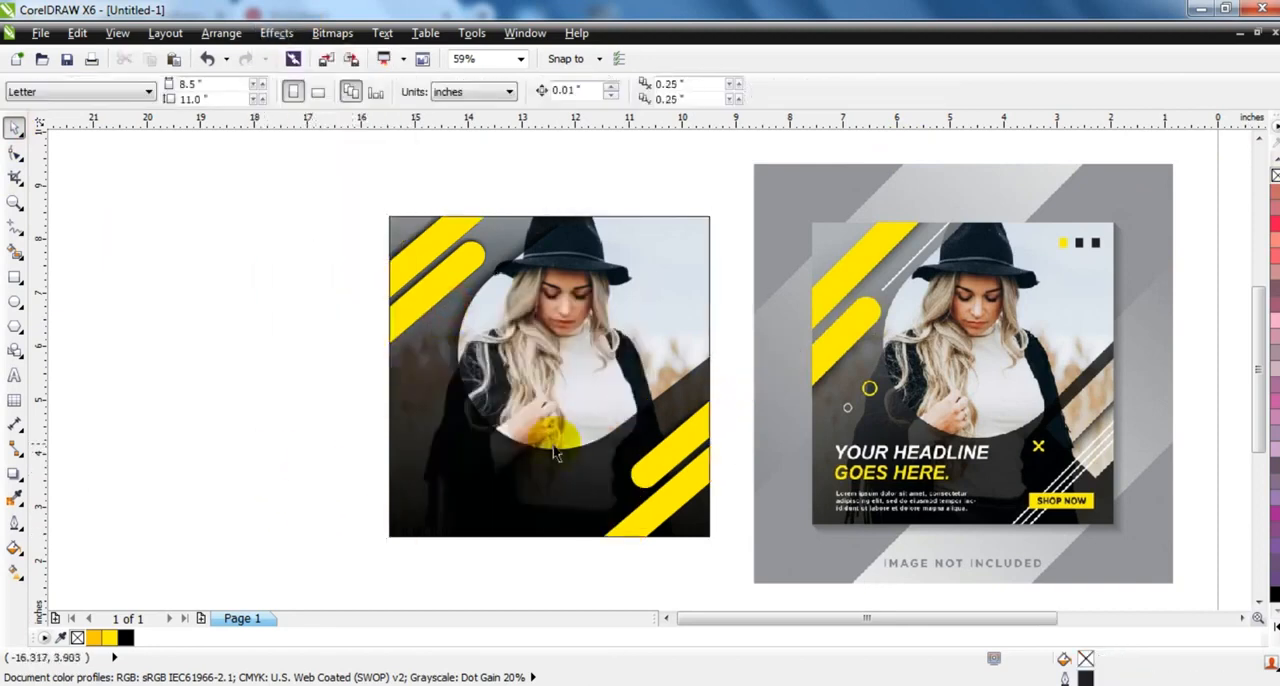
- Open the square frame's PowerClip contents for editing and clear the selection
{"action": "left_click", "coordinate": [598, 383]}
{"action": "right_click", "coordinate": [598, 383]}
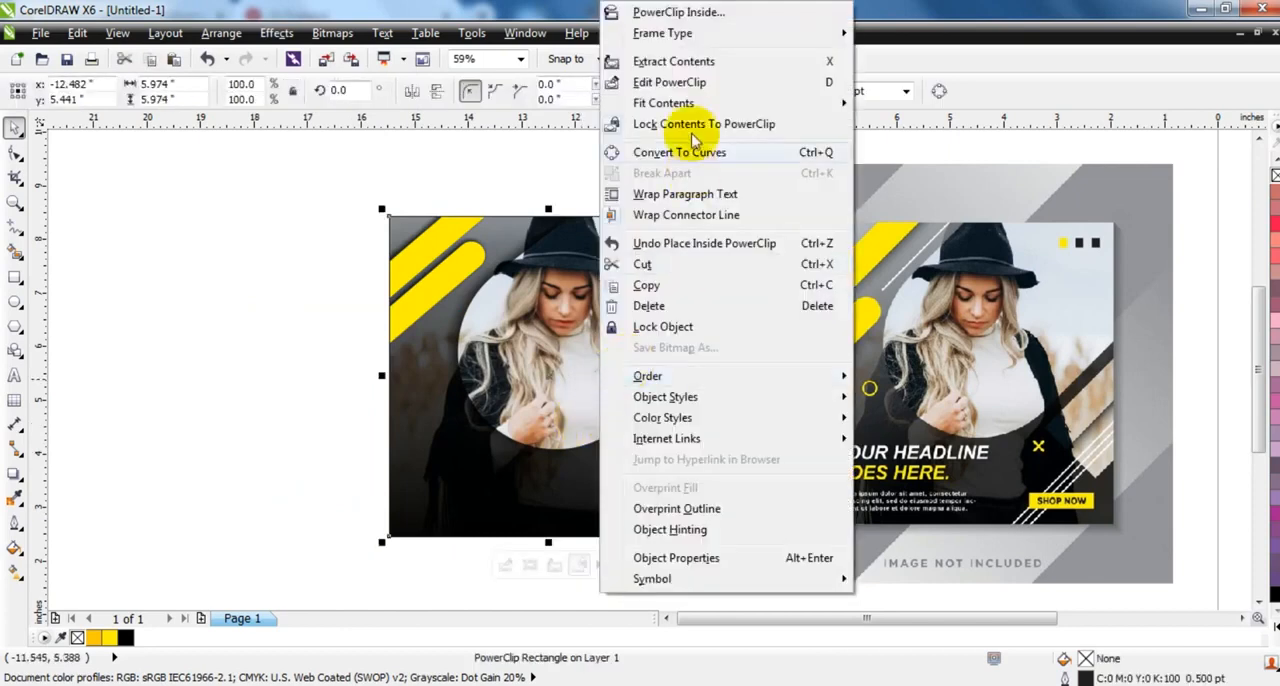
{"action": "left_click", "coordinate": [680, 84]}
{"action": "left_click", "coordinate": [240, 407]}
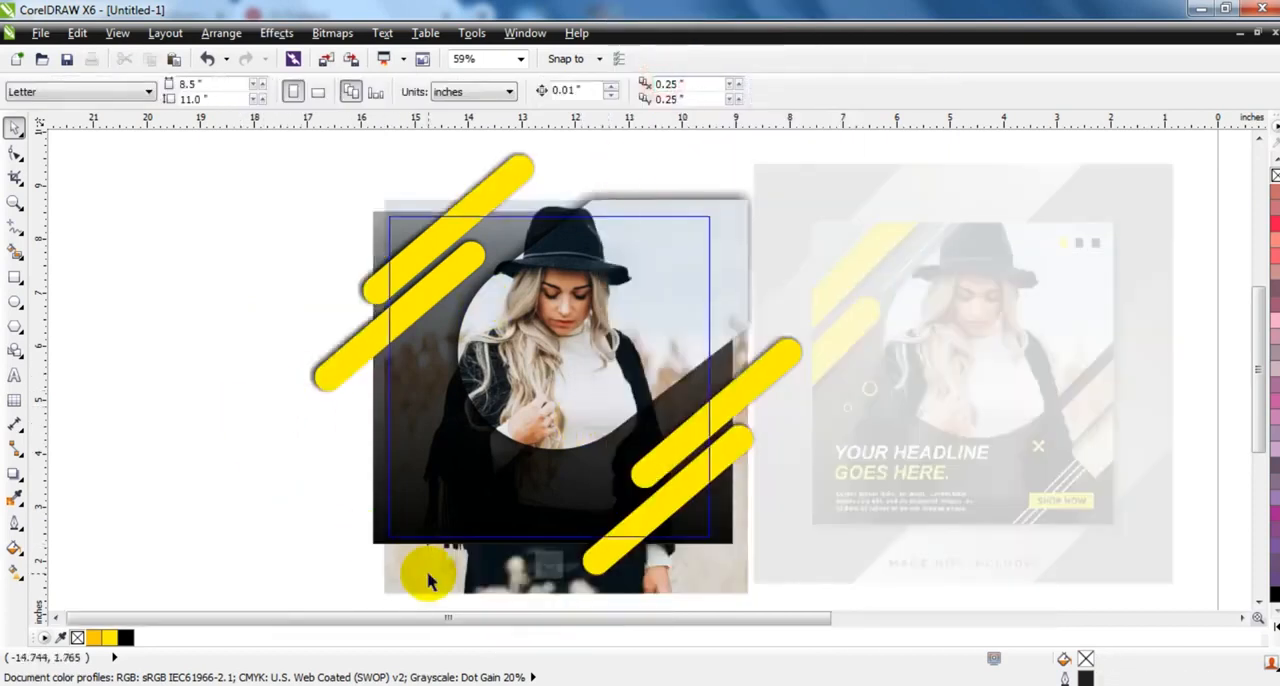
- Try to place the photo inside the upper of the two lower-right yellow bars with PowerClip, and undo it
{"action": "left_click", "coordinate": [426, 573]}
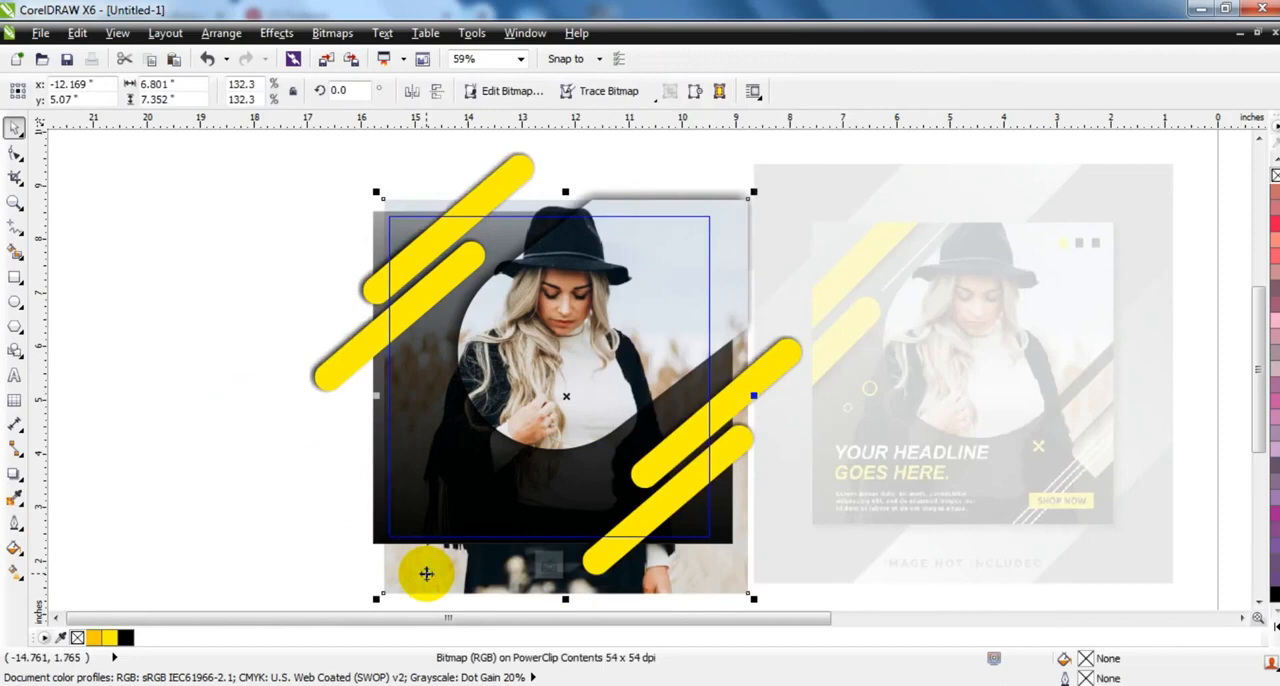
{"action": "left_click", "coordinate": [276, 33]}
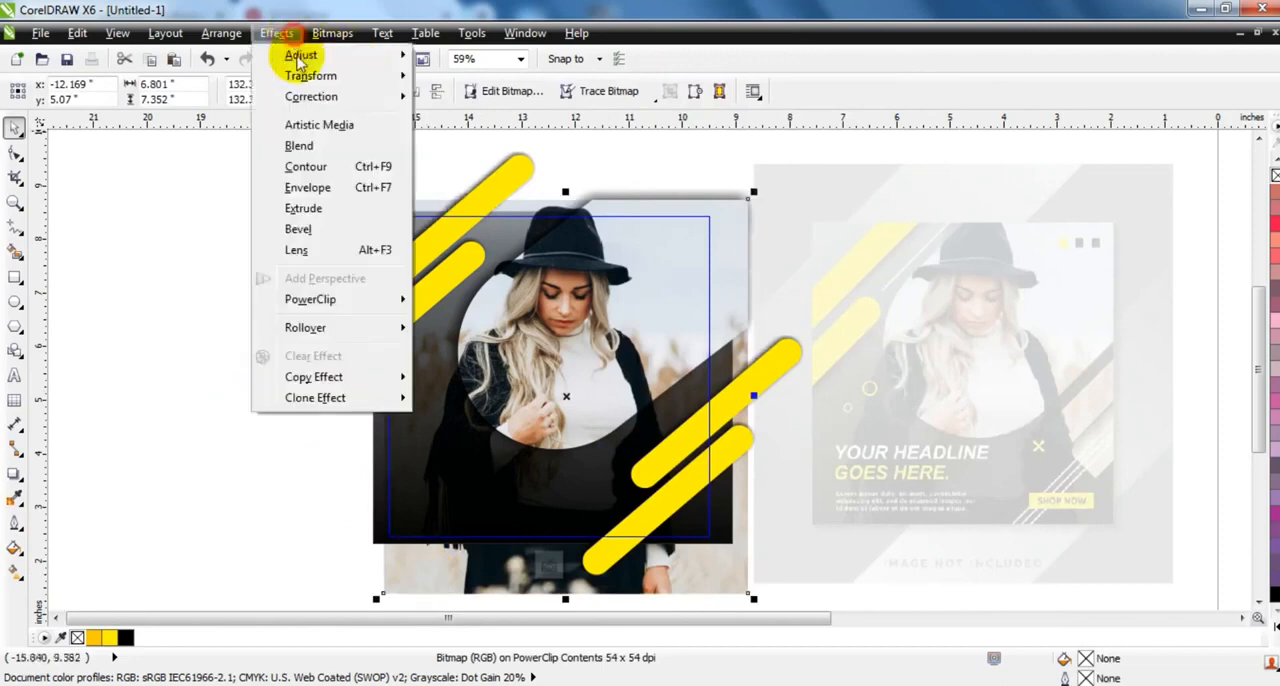
{"action": "mouse_move", "coordinate": [366, 300]}
{"action": "left_click", "coordinate": [428, 302]}
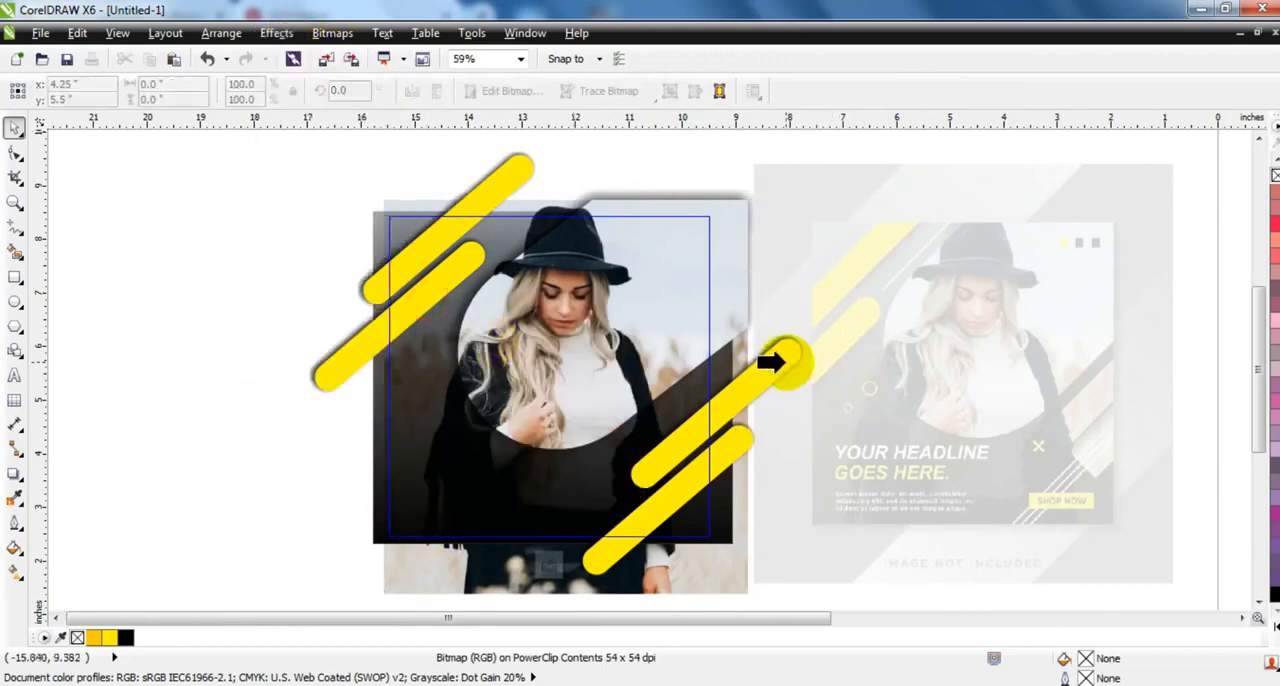
{"action": "left_click", "coordinate": [786, 362]}
{"action": "key", "text": "ctrl+z"}
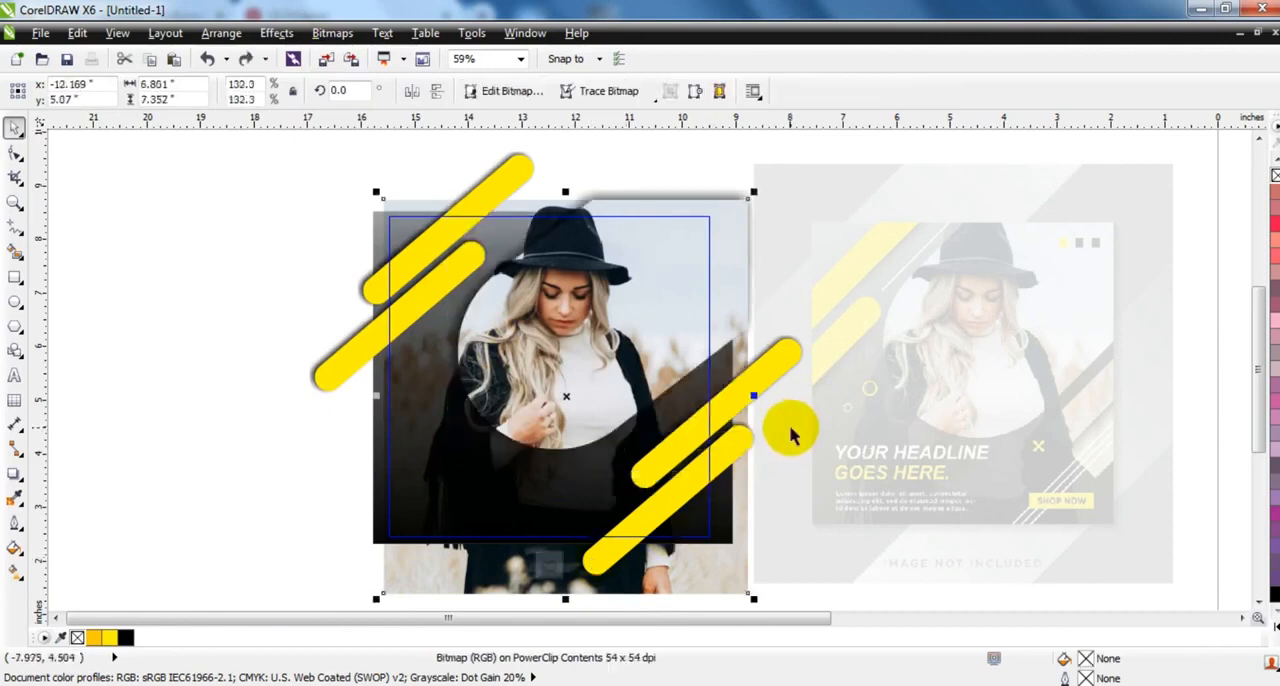
{"action": "left_click", "coordinate": [791, 427]}
{"action": "left_click", "coordinate": [781, 363]}
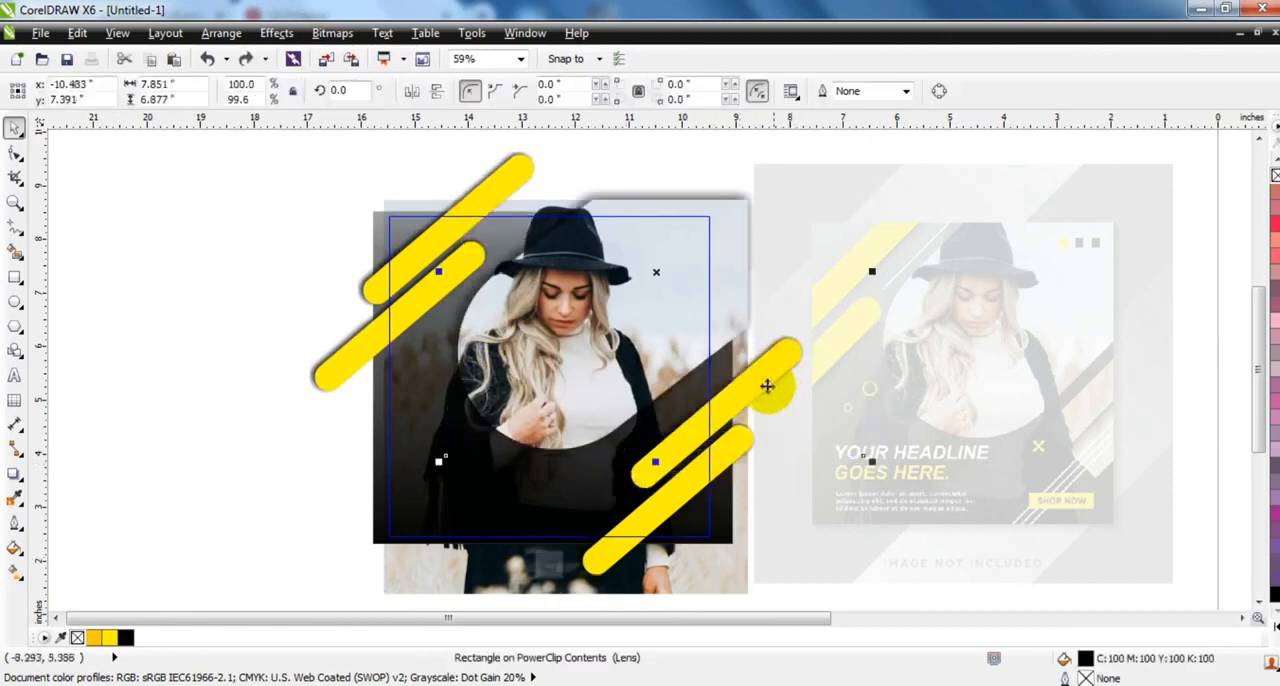
{"action": "left_click_drag", "start_coordinate": [1201, 316], "coordinate": [557, 590]}
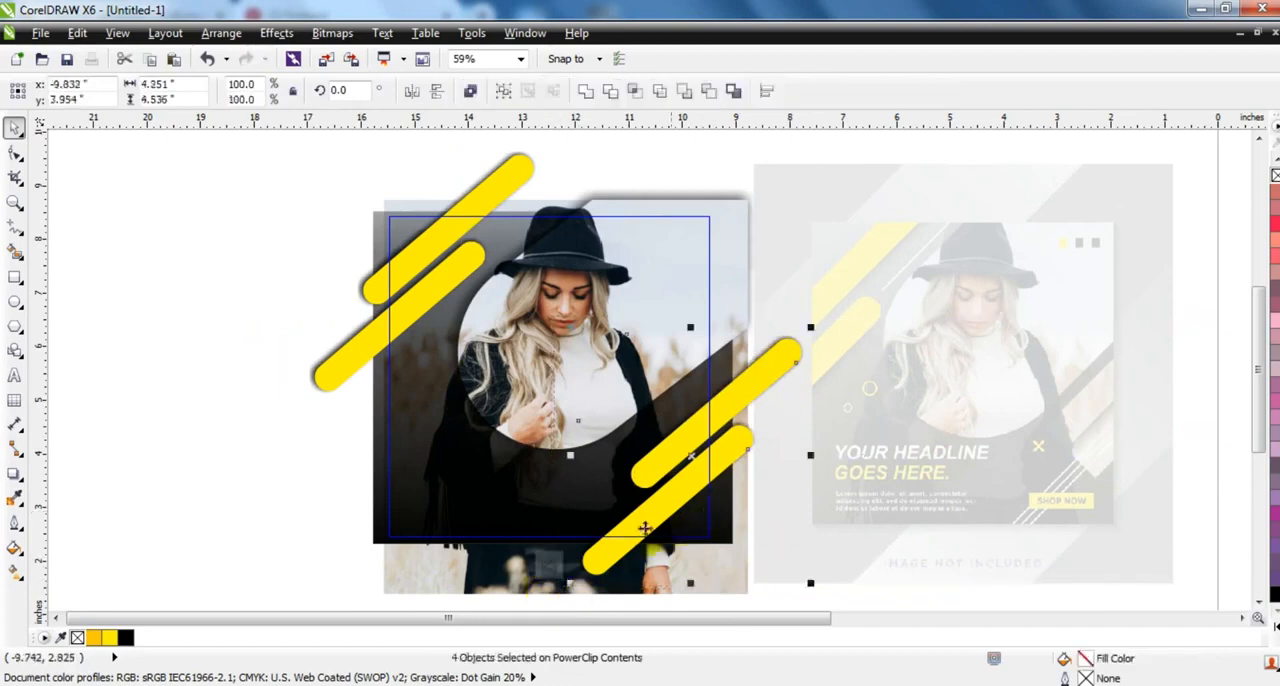
- Place the full photo inside the upper of the two lower-right yellow bars with PowerClip
{"action": "left_click", "coordinate": [409, 566]}
{"action": "left_click", "coordinate": [276, 33]}
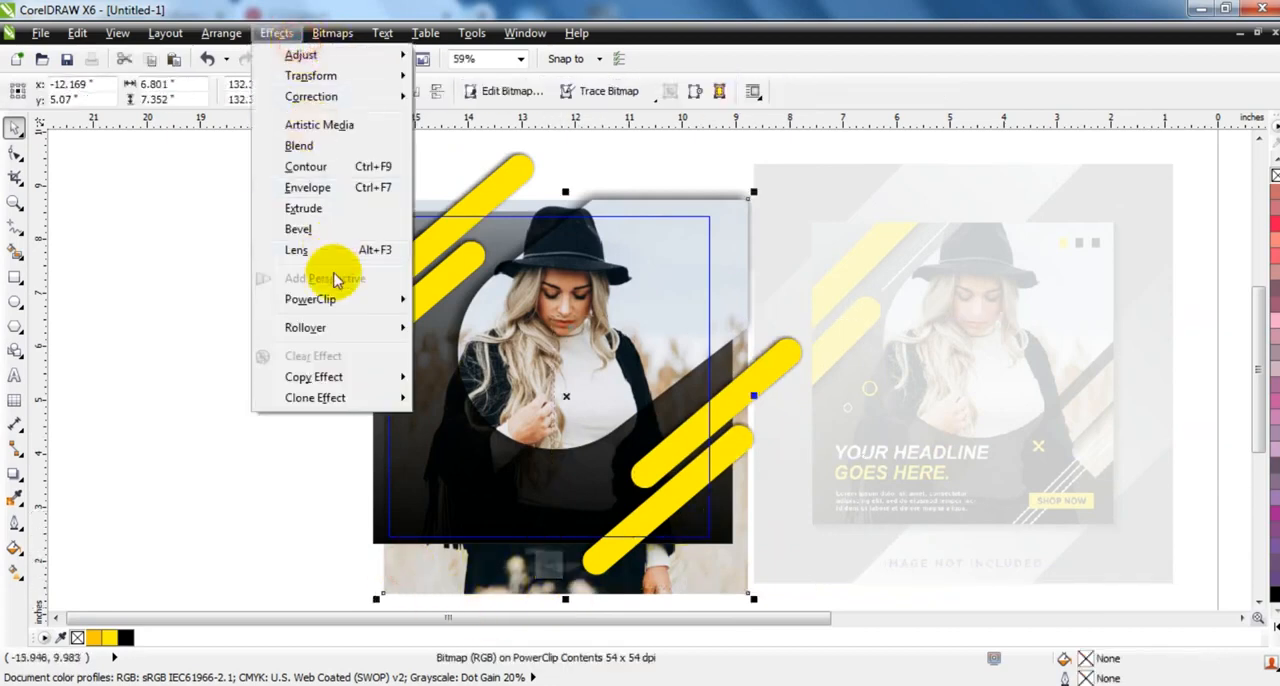
{"action": "mouse_move", "coordinate": [378, 302]}
{"action": "left_click", "coordinate": [435, 298]}
{"action": "left_click", "coordinate": [782, 355]}
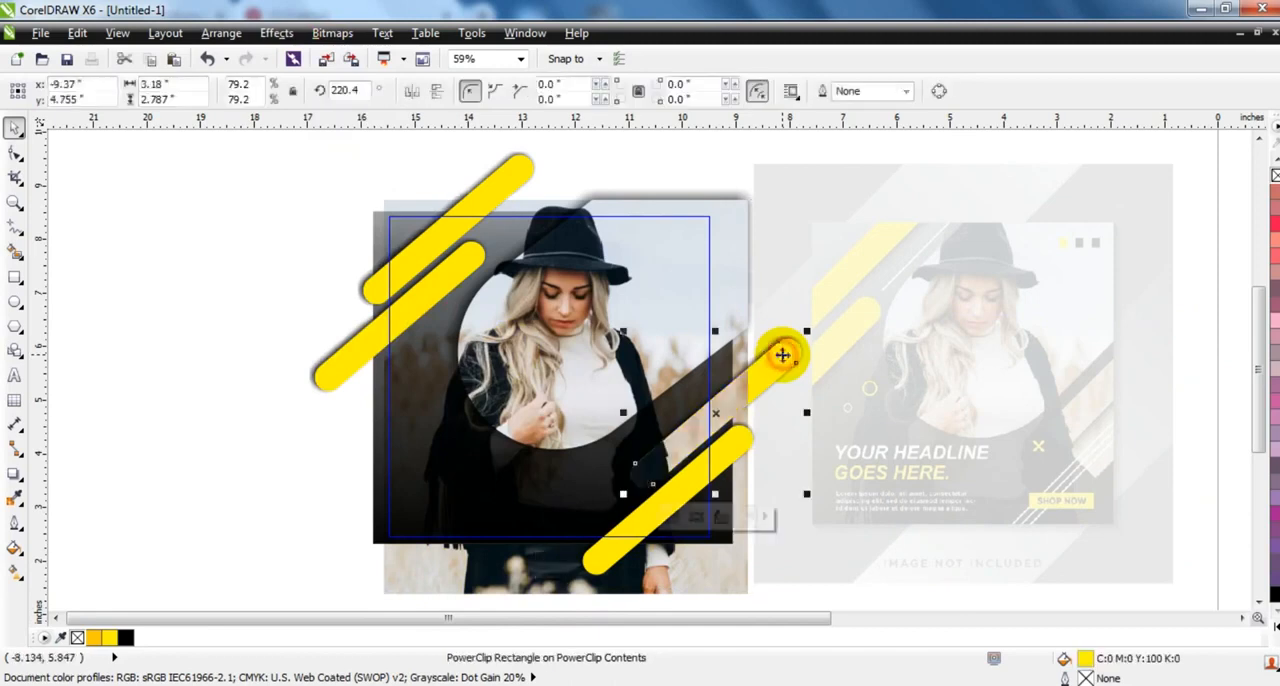
- Try to place the photo inside the lowest yellow bar with PowerClip, undo it and reselect that bar
{"action": "left_click", "coordinate": [480, 586]}
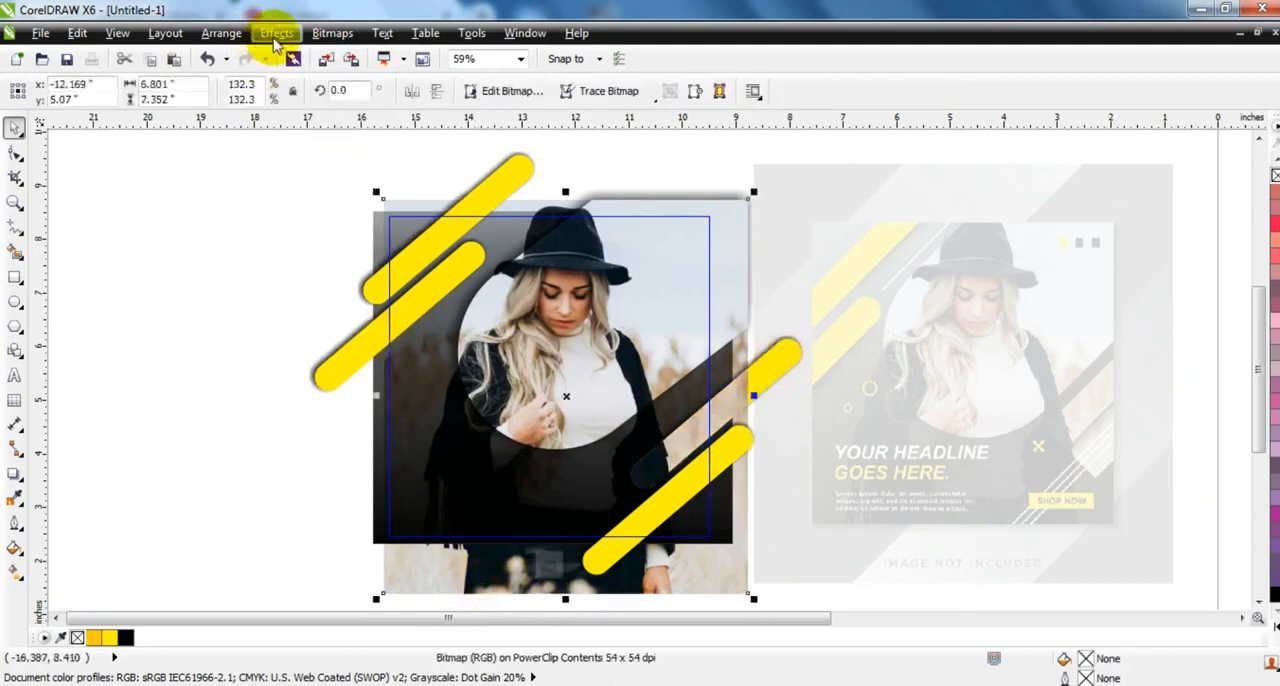
{"action": "left_click", "coordinate": [276, 33]}
{"action": "mouse_move", "coordinate": [360, 294]}
{"action": "left_click", "coordinate": [430, 292]}
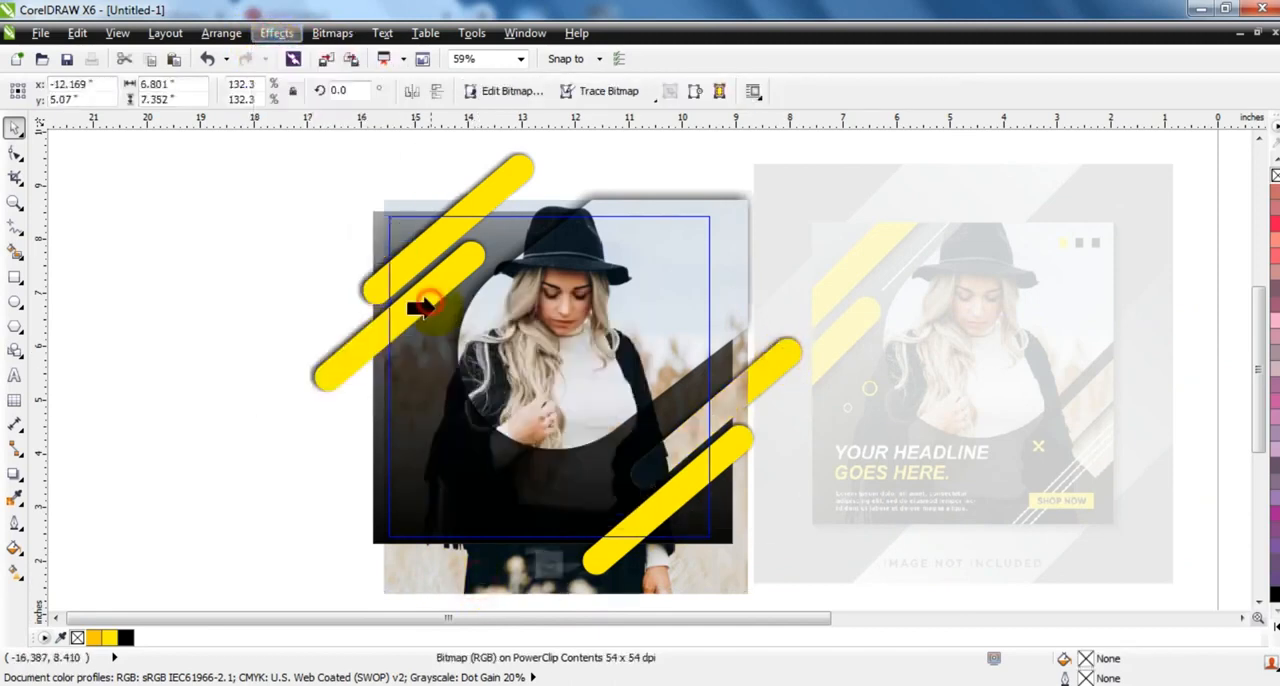
{"action": "left_click", "coordinate": [737, 450]}
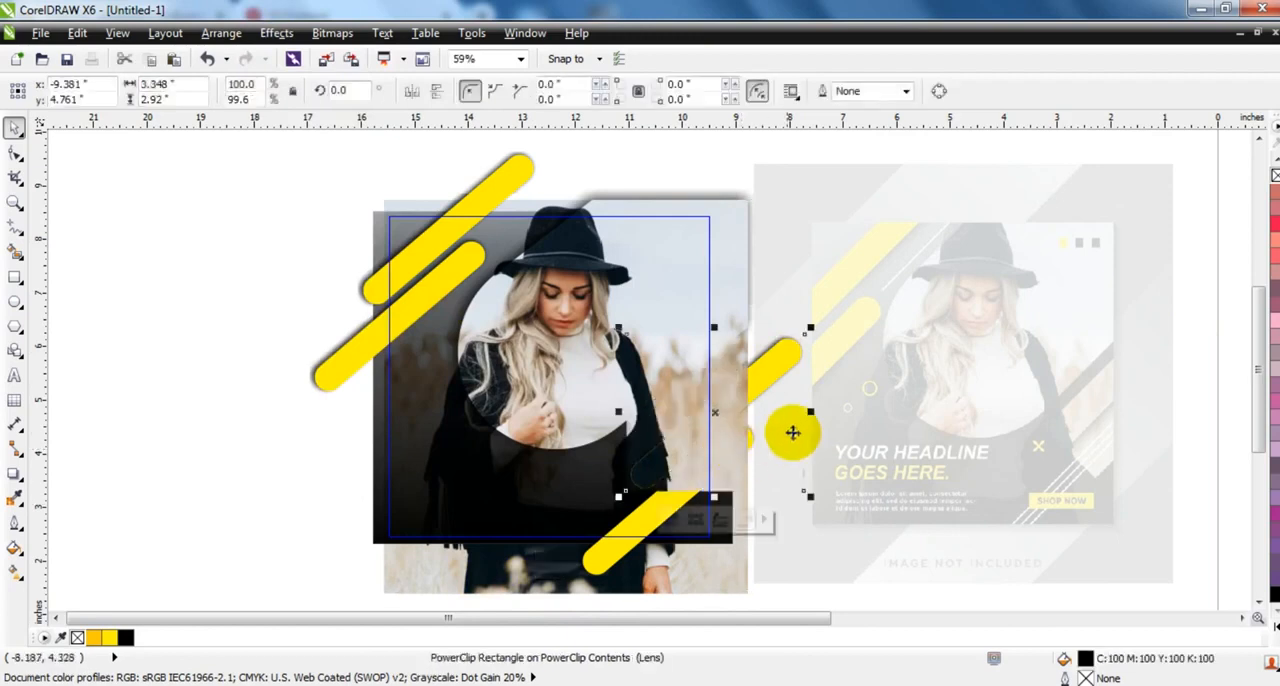
{"action": "key", "text": "ctrl+z"}
{"action": "left_click", "coordinate": [813, 484]}
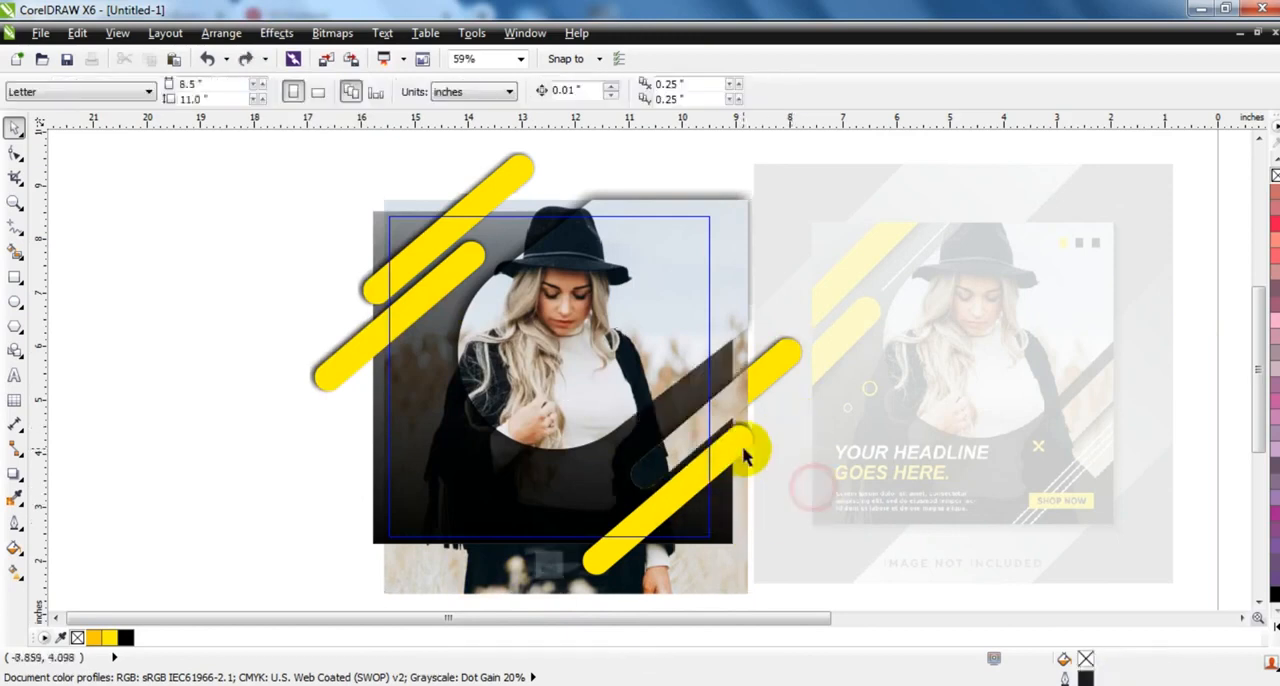
{"action": "left_click_drag", "start_coordinate": [744, 449], "coordinate": [763, 461]}
{"action": "key", "text": "ctrl+z"}
{"action": "left_click", "coordinate": [617, 560]}
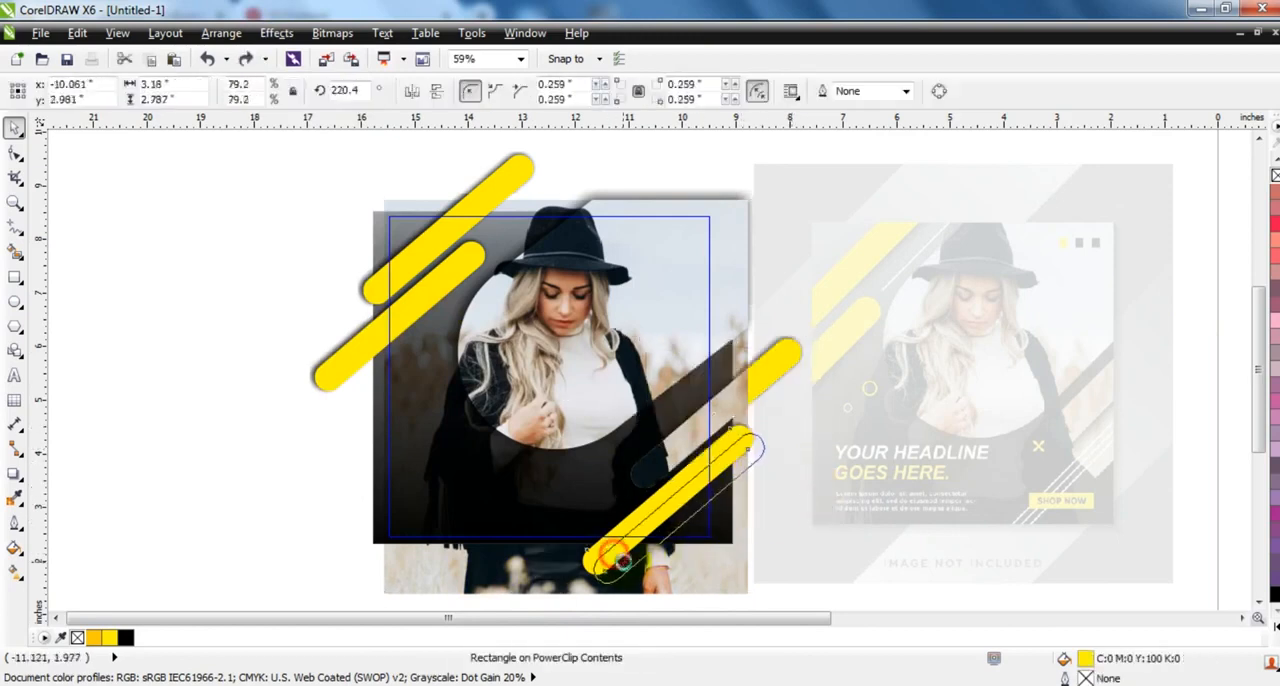
- Place the full photo inside the lowest slanted yellow bar with PowerClip
{"action": "left_click", "coordinate": [441, 585]}
{"action": "left_click", "coordinate": [265, 33]}
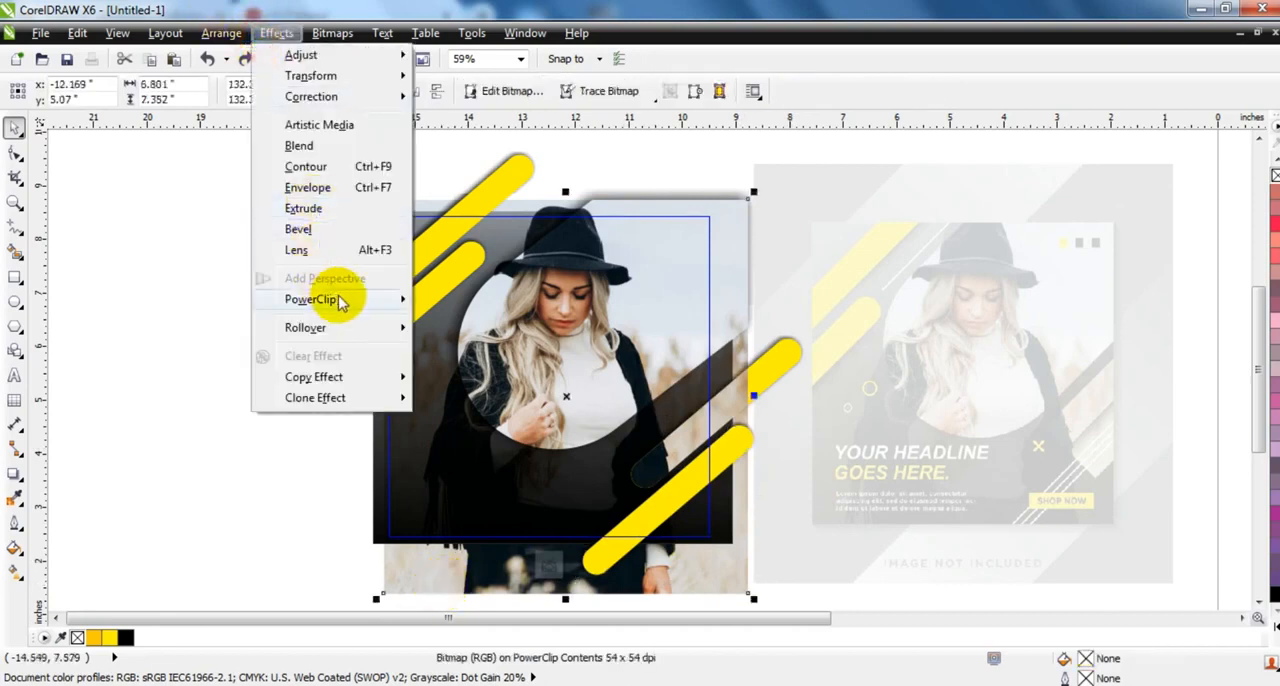
{"action": "mouse_move", "coordinate": [415, 303]}
{"action": "left_click", "coordinate": [480, 298]}
{"action": "left_click", "coordinate": [572, 567]}
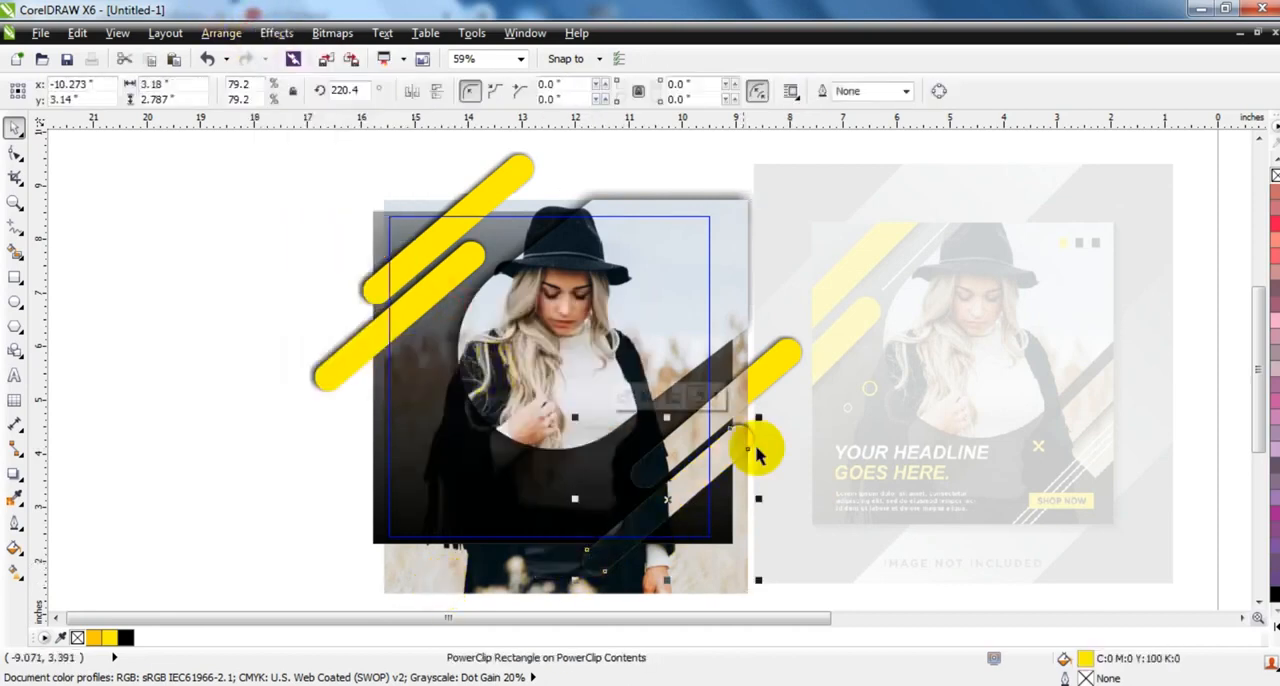
- Give the two photo-filled bars a black hairline outline and finish editing the square frame's PowerClip contents
{"action": "left_click", "coordinate": [794, 359]}
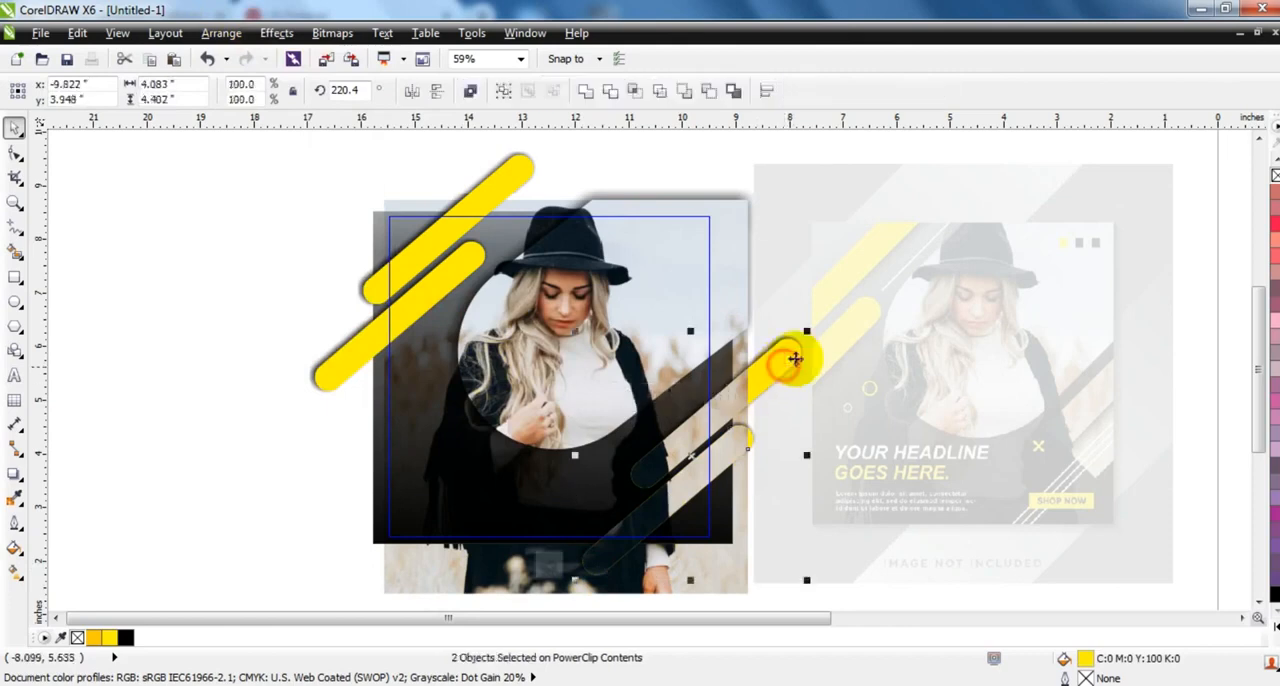
{"action": "right_click", "coordinate": [1275, 594]}
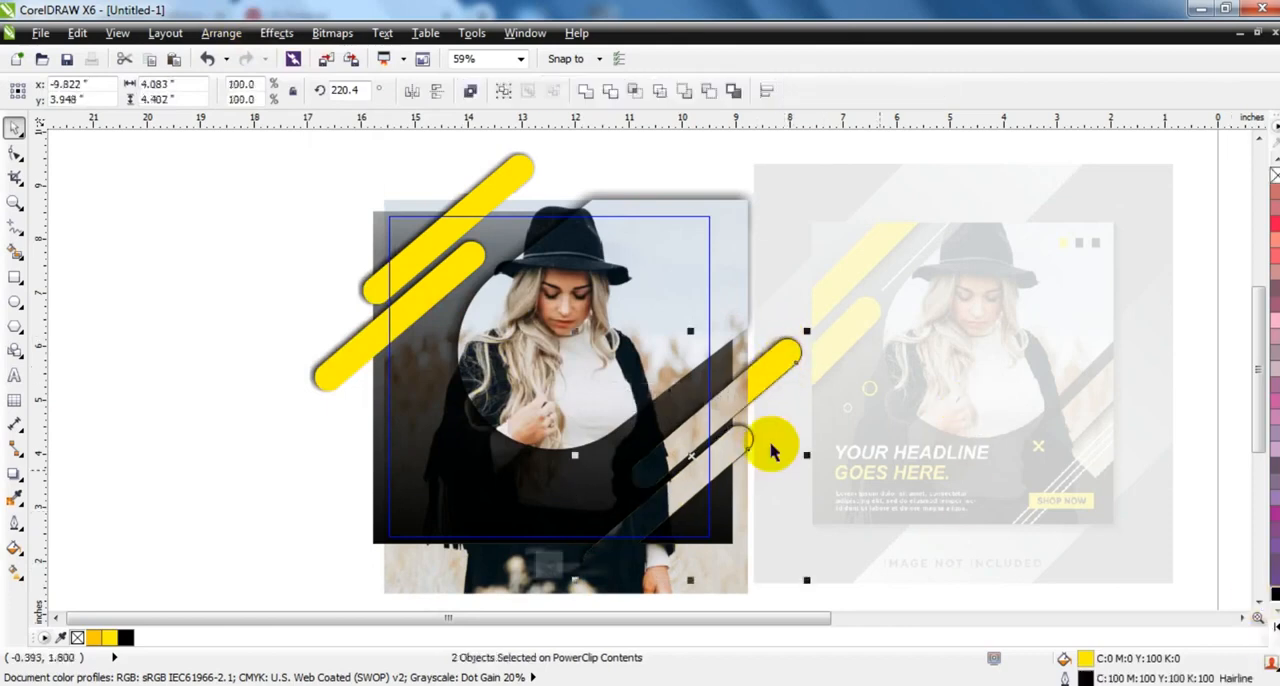
{"action": "right_click", "coordinate": [731, 405]}
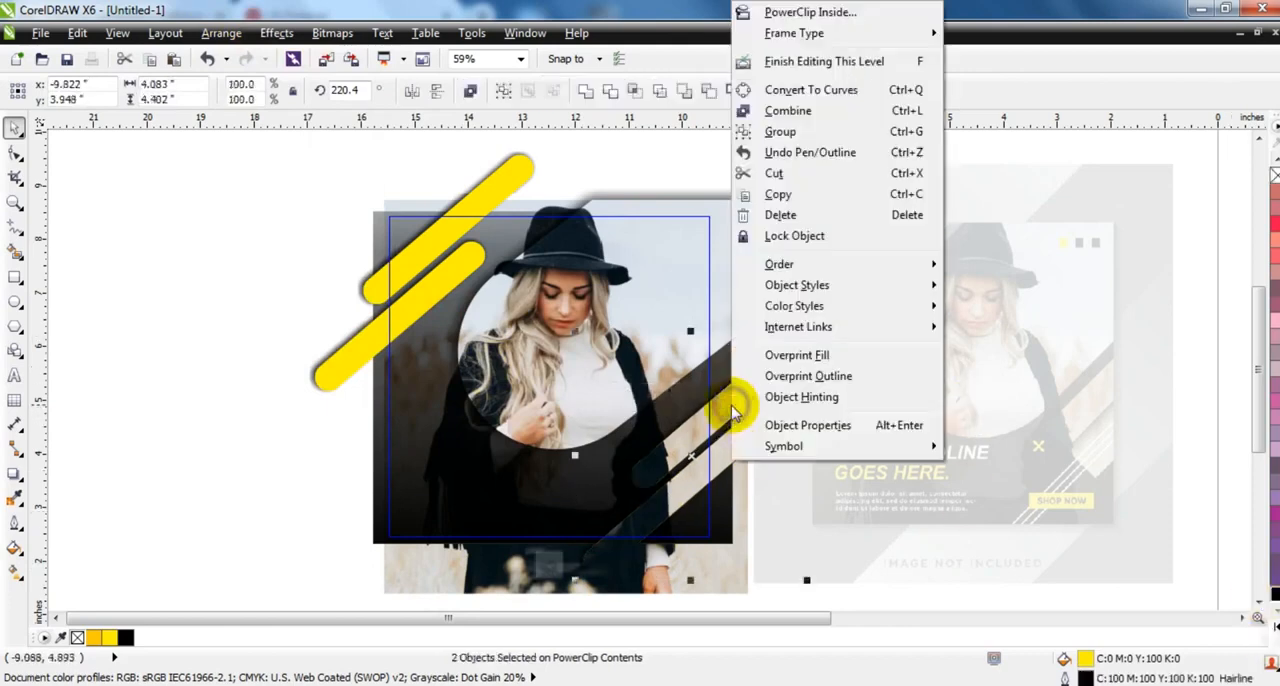
{"action": "left_click", "coordinate": [783, 63]}
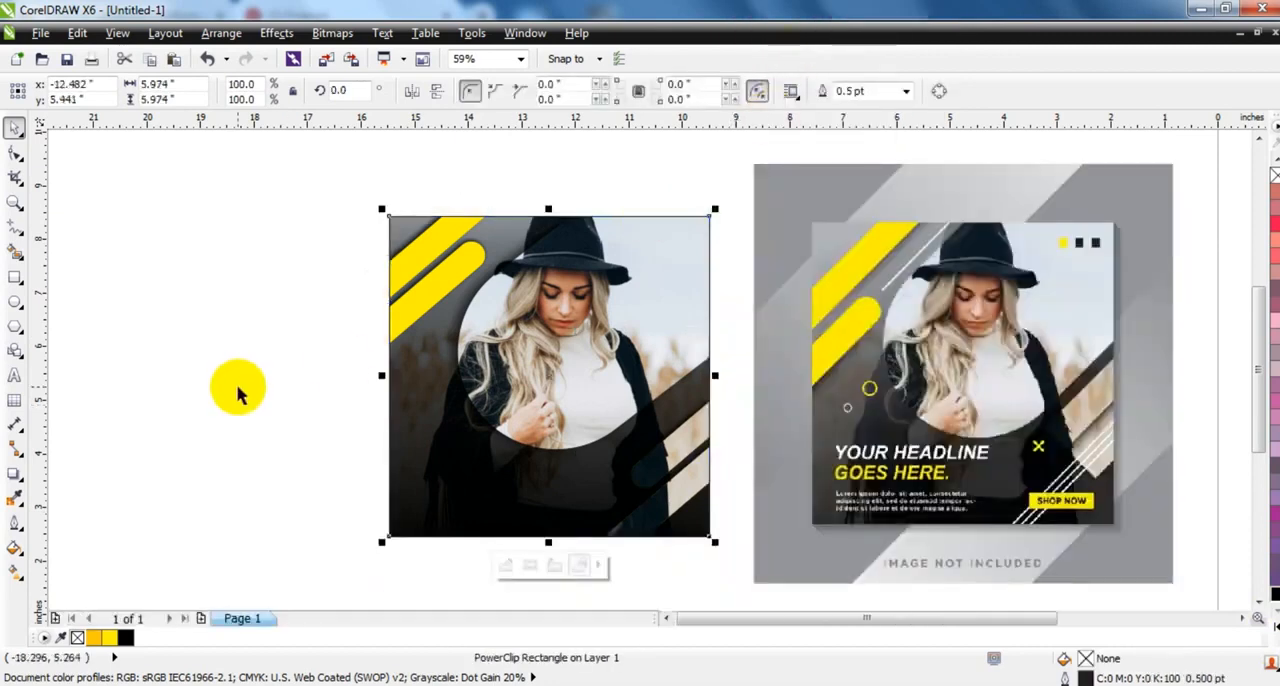
{"action": "left_click", "coordinate": [237, 386]}
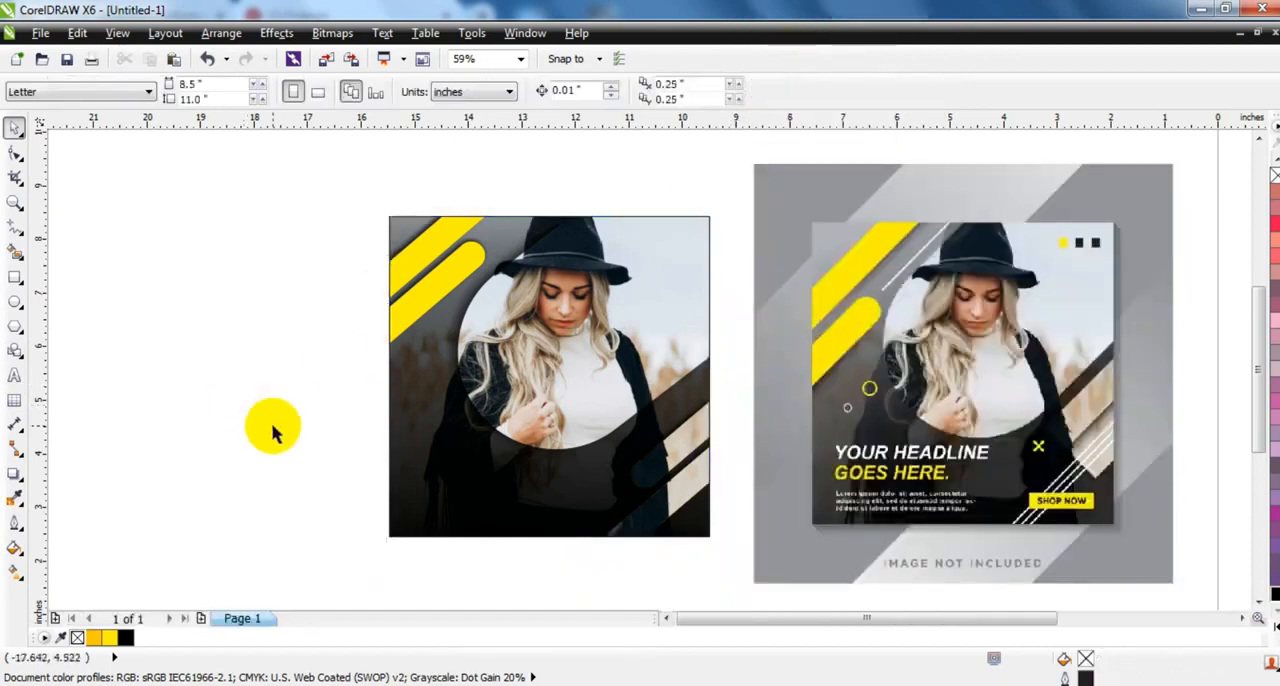
- Draw a circle about 0.48 inches across beside the poster and combine it with a smaller concentric copy into a ring
{"action": "left_click", "coordinate": [14, 201]}
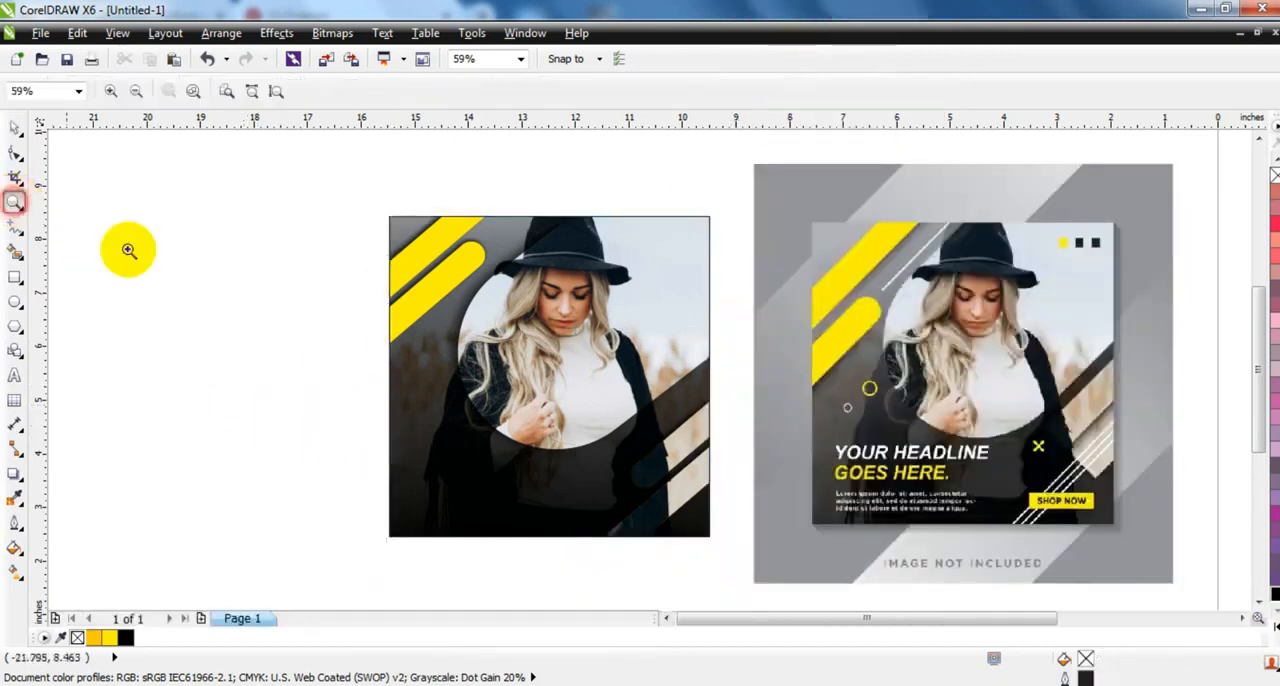
{"action": "left_click_drag", "start_coordinate": [565, 303], "coordinate": [1123, 537]}
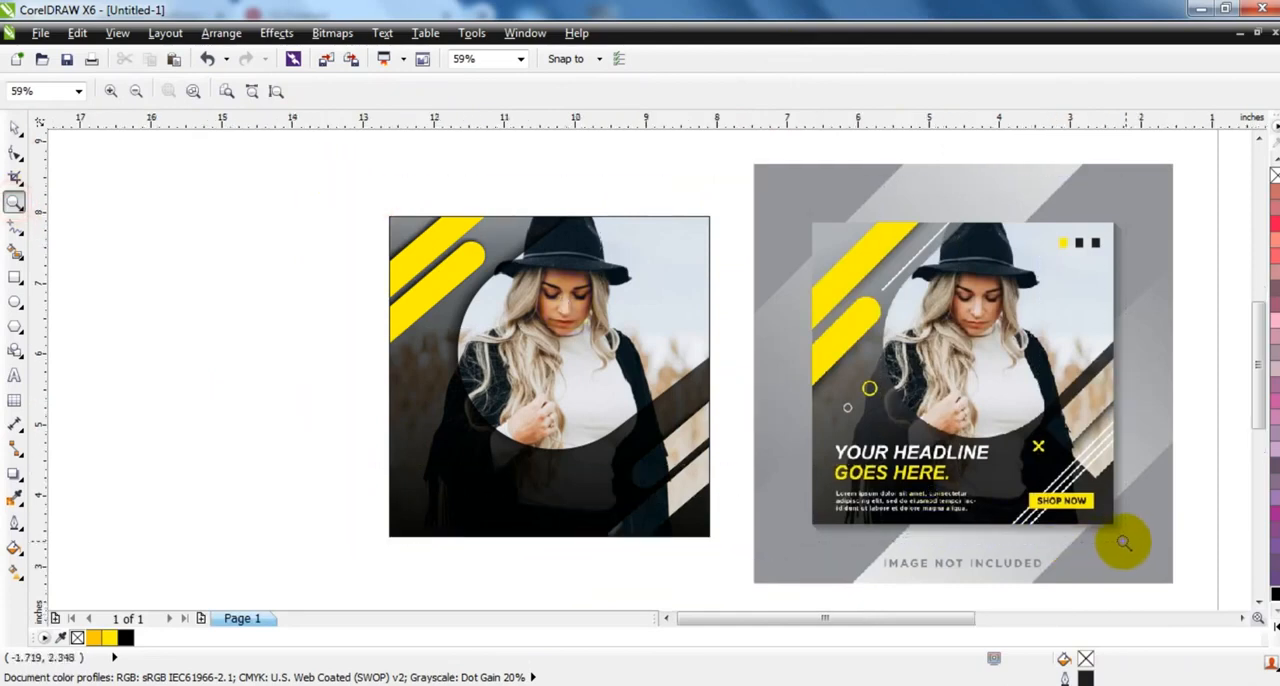
{"action": "left_click", "coordinate": [15, 305]}
{"action": "left_click_drag", "start_coordinate": [100, 374], "coordinate": [145, 418]}
{"action": "left_click", "coordinate": [15, 130]}
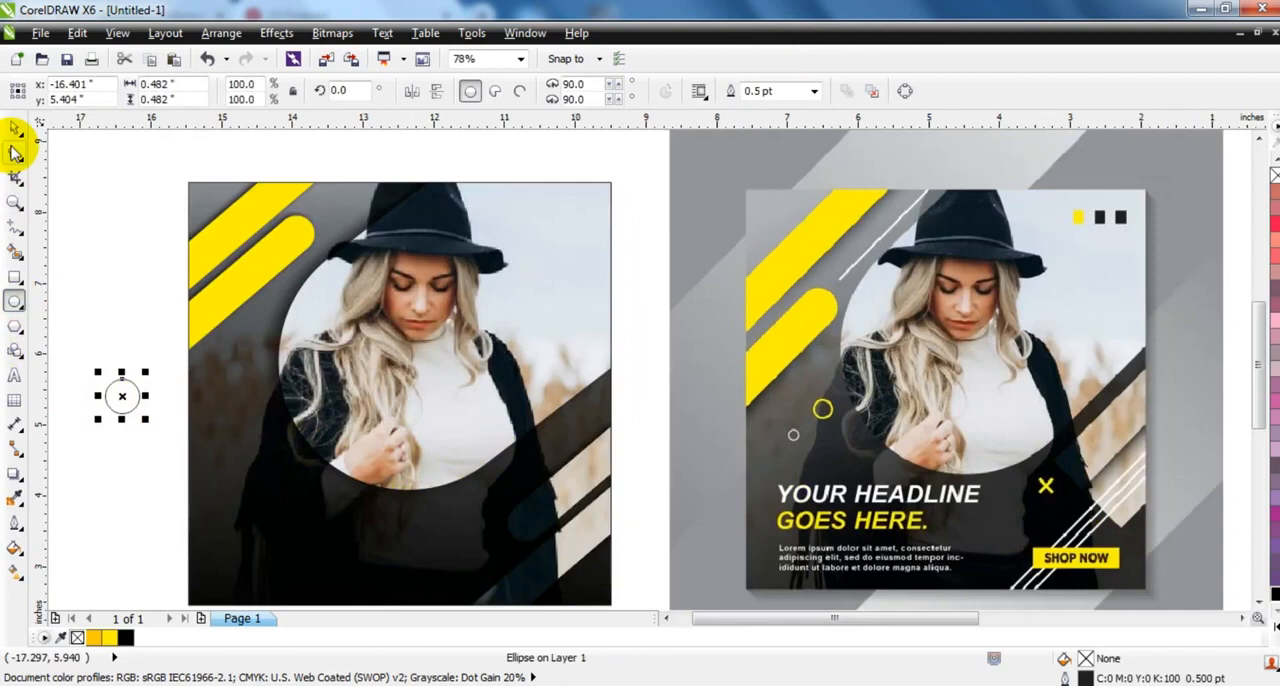
{"action": "left_click_drag", "start_coordinate": [146, 372], "coordinate": [78, 431]}
{"action": "right_click", "coordinate": [150, 372]}
{"action": "left_click", "coordinate": [468, 90]}
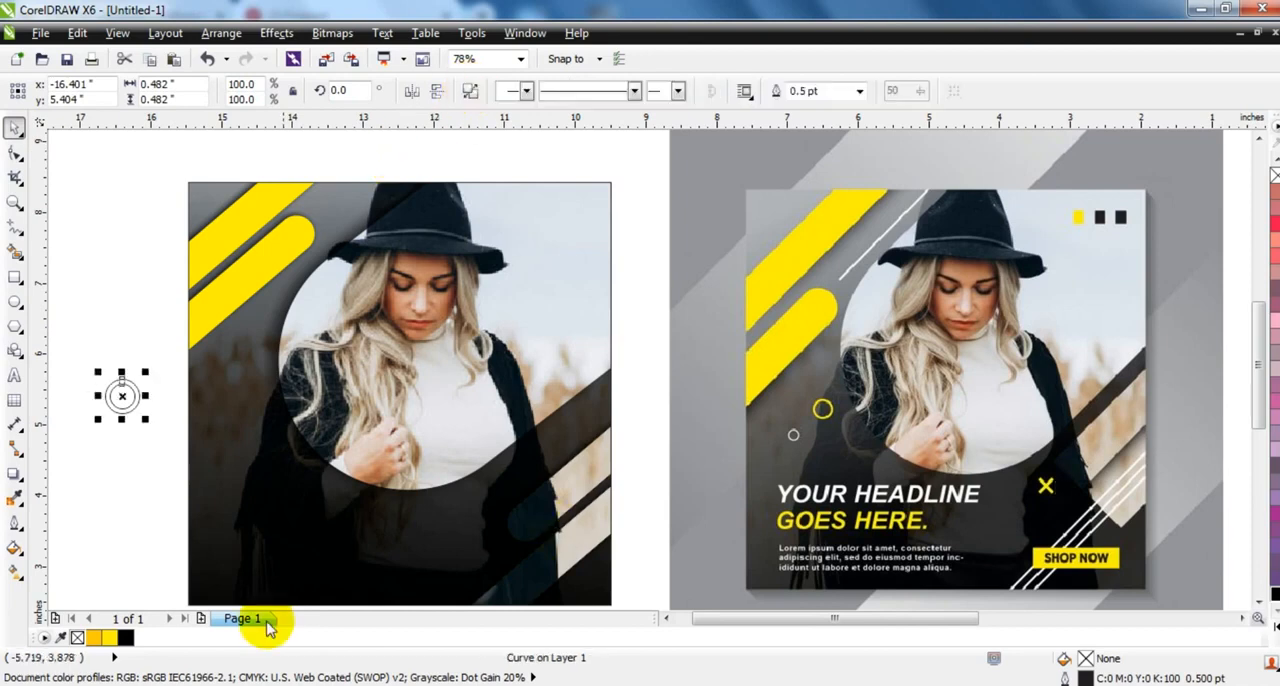
- Fill the ring yellow and move it onto the poster beside the left edge of the large rounded photo shape
{"action": "left_click", "coordinate": [109, 637]}
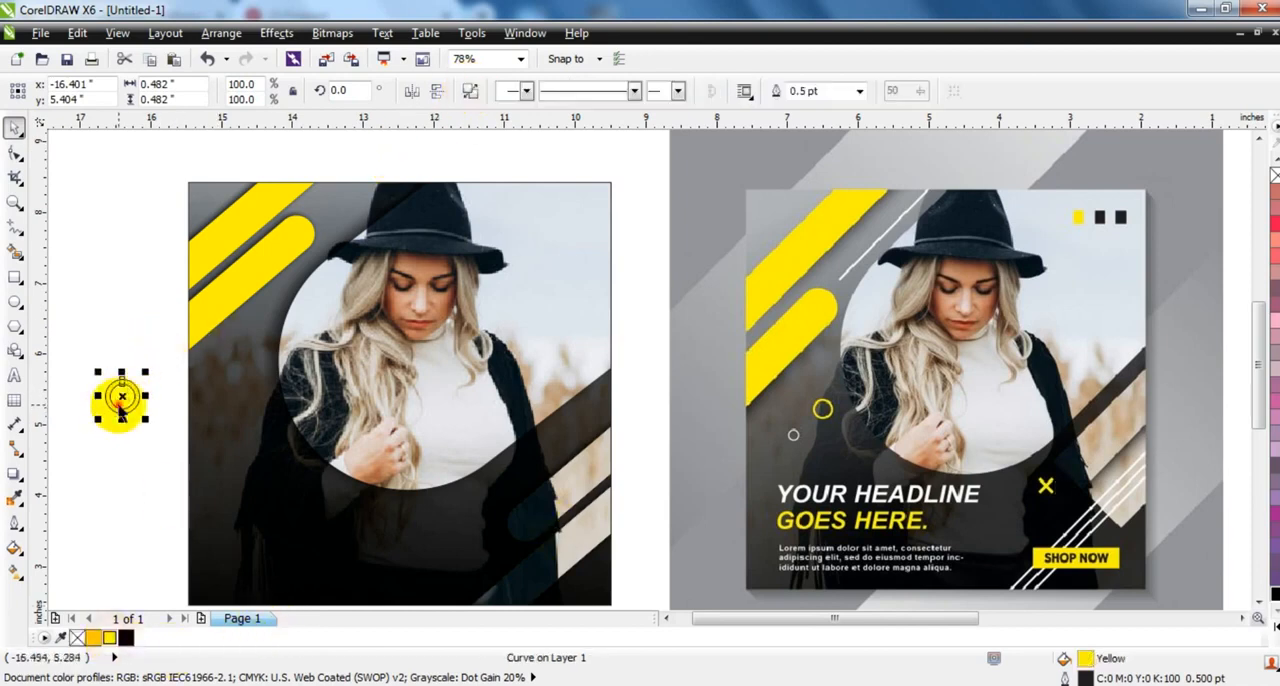
{"action": "left_click_drag", "start_coordinate": [262, 414], "coordinate": [263, 414]}
- Add a ring copy about 0.187 inches across below and left of the yellow ring, filled white with no outline
{"action": "left_click_drag", "start_coordinate": [148, 409], "coordinate": [241, 441]}
{"action": "right_click", "coordinate": [1275, 175]}
{"action": "left_click", "coordinate": [1276, 627]}
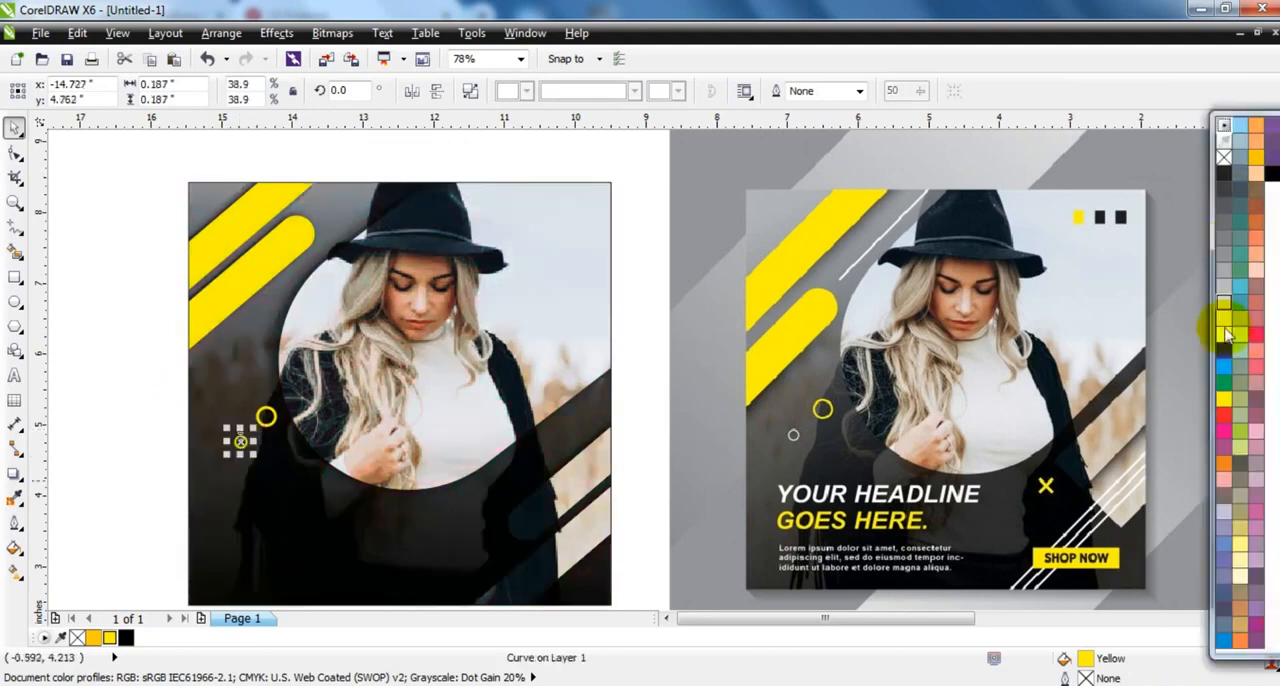
{"action": "left_click", "coordinate": [1223, 332]}
{"action": "left_click", "coordinate": [131, 401]}
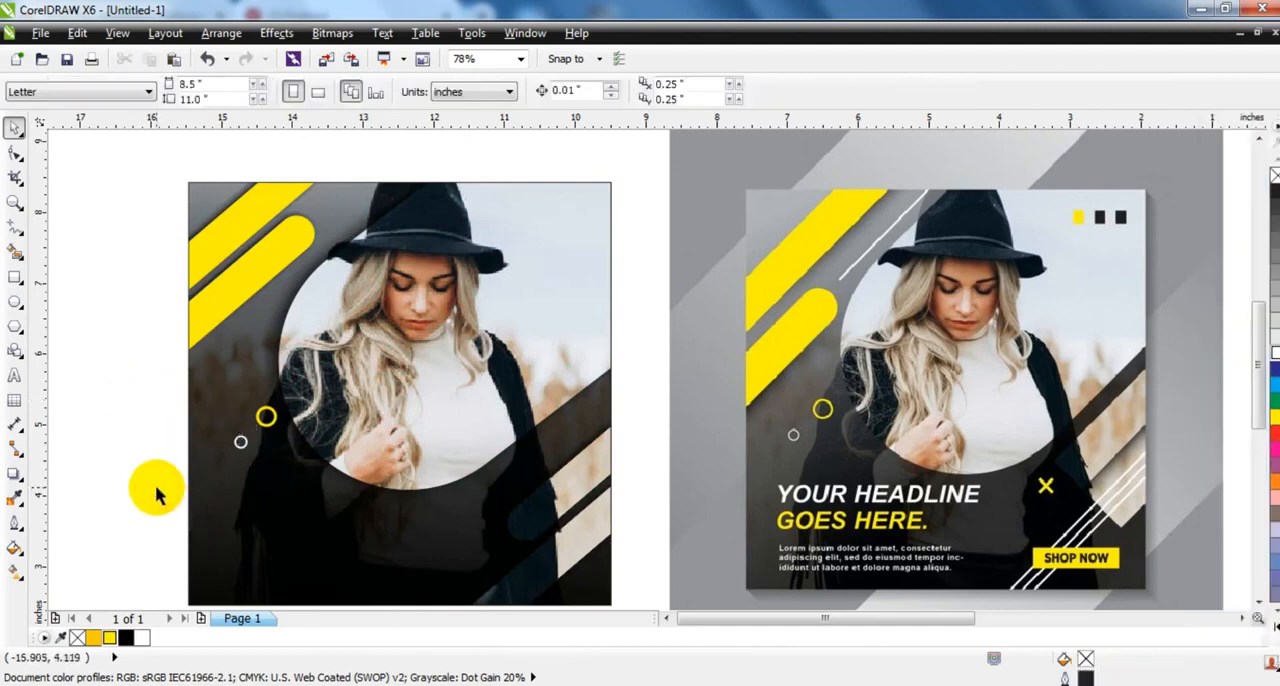
- Draw a diagonal line about 2.5 inches wide across the poster's lower-right corner and give it a white 3 pt outline
{"action": "left_click", "coordinate": [15, 226]}
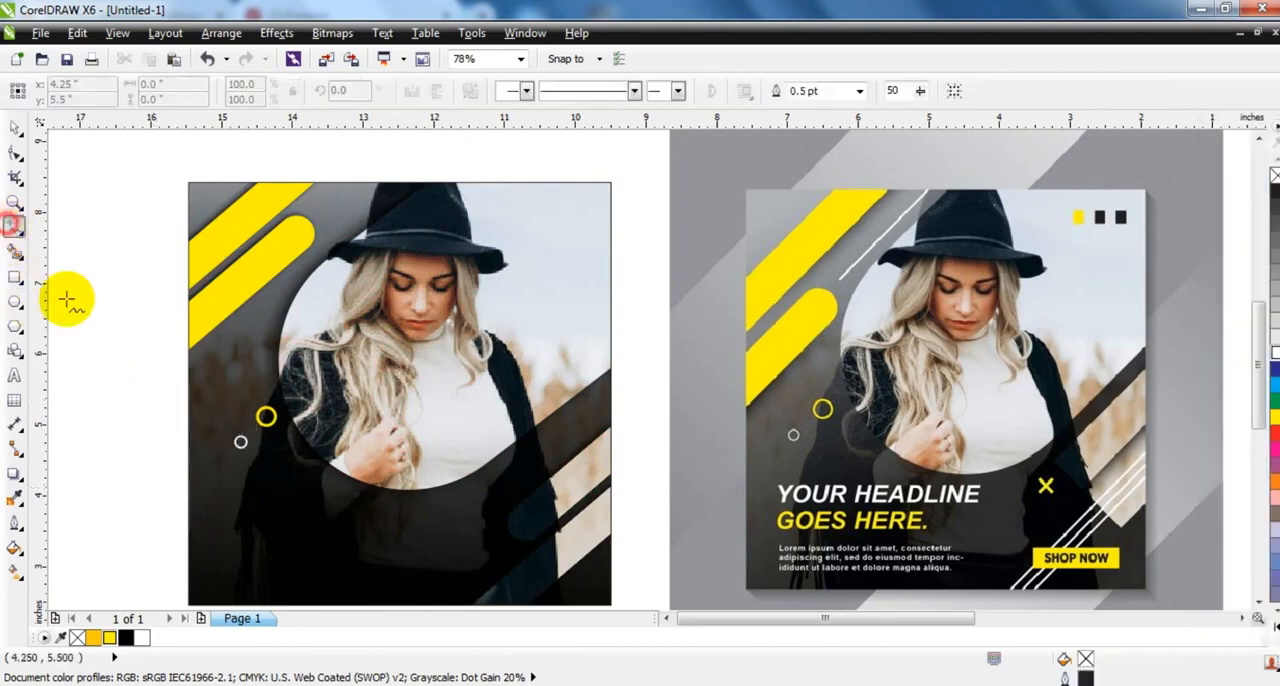
{"action": "left_click", "coordinate": [622, 492]}
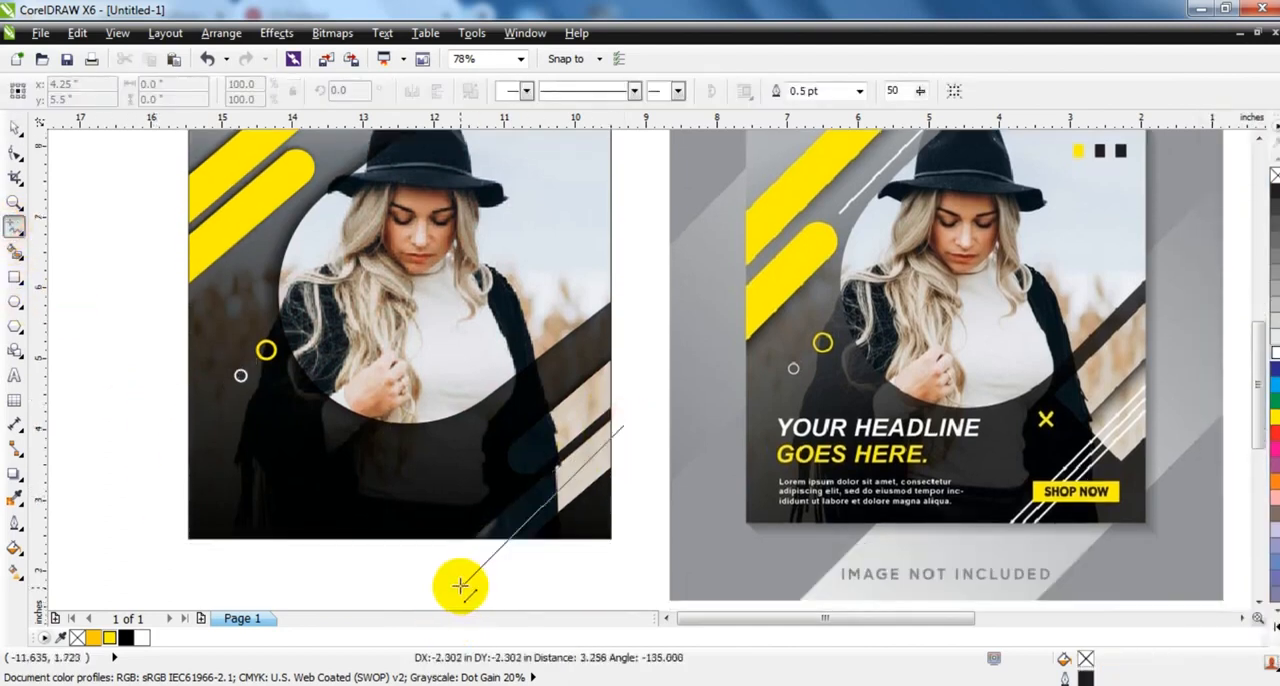
{"action": "left_click", "coordinate": [447, 573]}
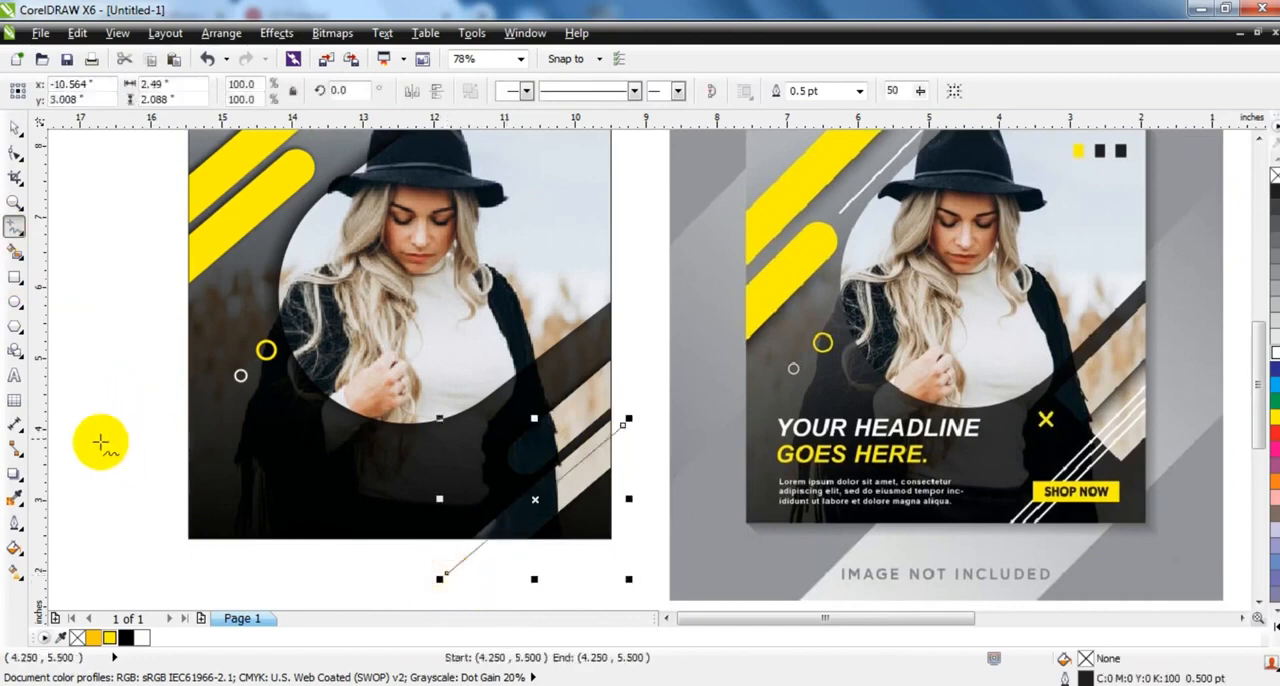
{"action": "left_click", "coordinate": [14, 521]}
{"action": "left_click", "coordinate": [72, 432]}
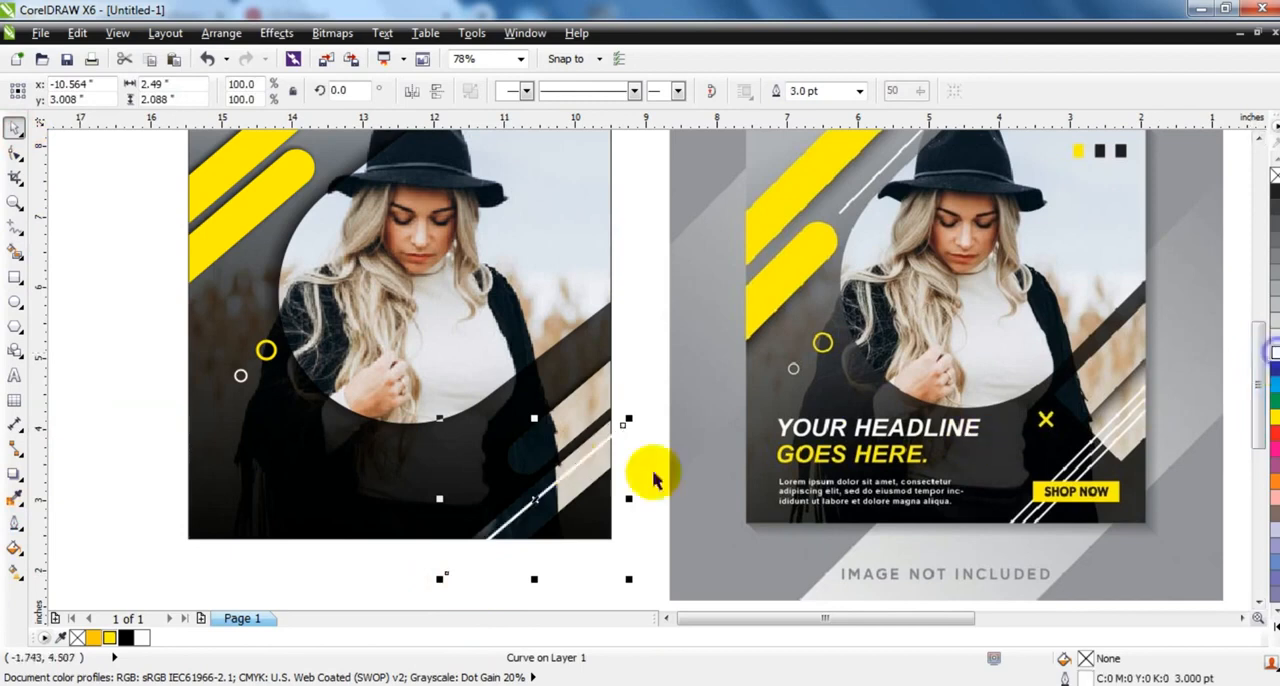
- Duplicate the white diagonal line into three parallel lines and PowerClip them inside the square poster frame
{"action": "left_click_drag", "start_coordinate": [571, 457], "coordinate": [581, 470]}
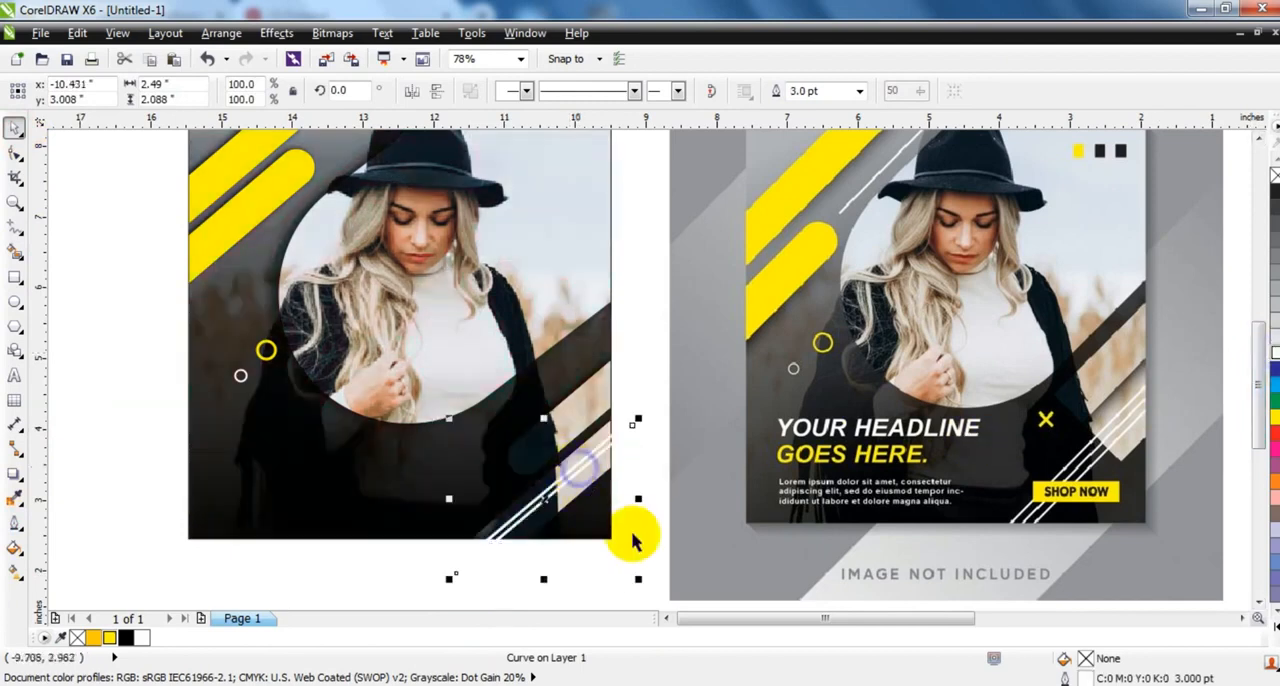
{"action": "left_click", "coordinate": [640, 560]}
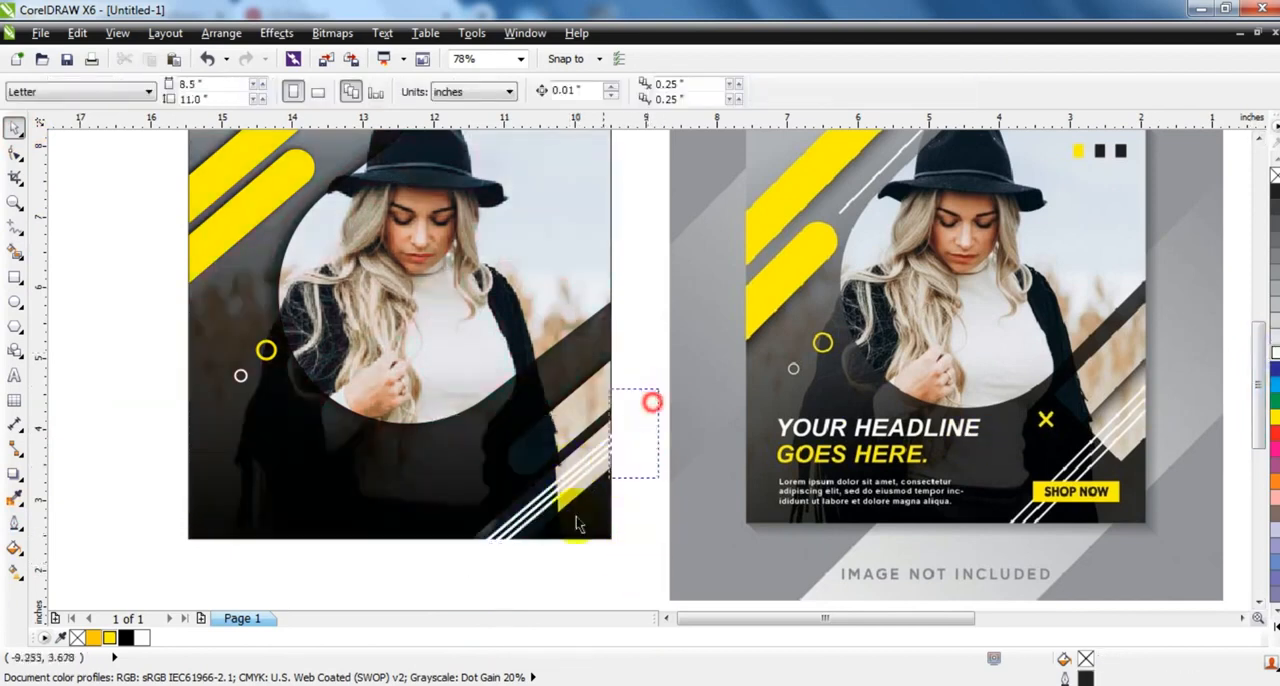
{"action": "left_click_drag", "start_coordinate": [409, 600], "coordinate": [411, 600]}
{"action": "key", "text": "alt+c"}
{"action": "key", "text": "w"}
{"action": "key", "text": "p"}
{"action": "left_click", "coordinate": [594, 327]}
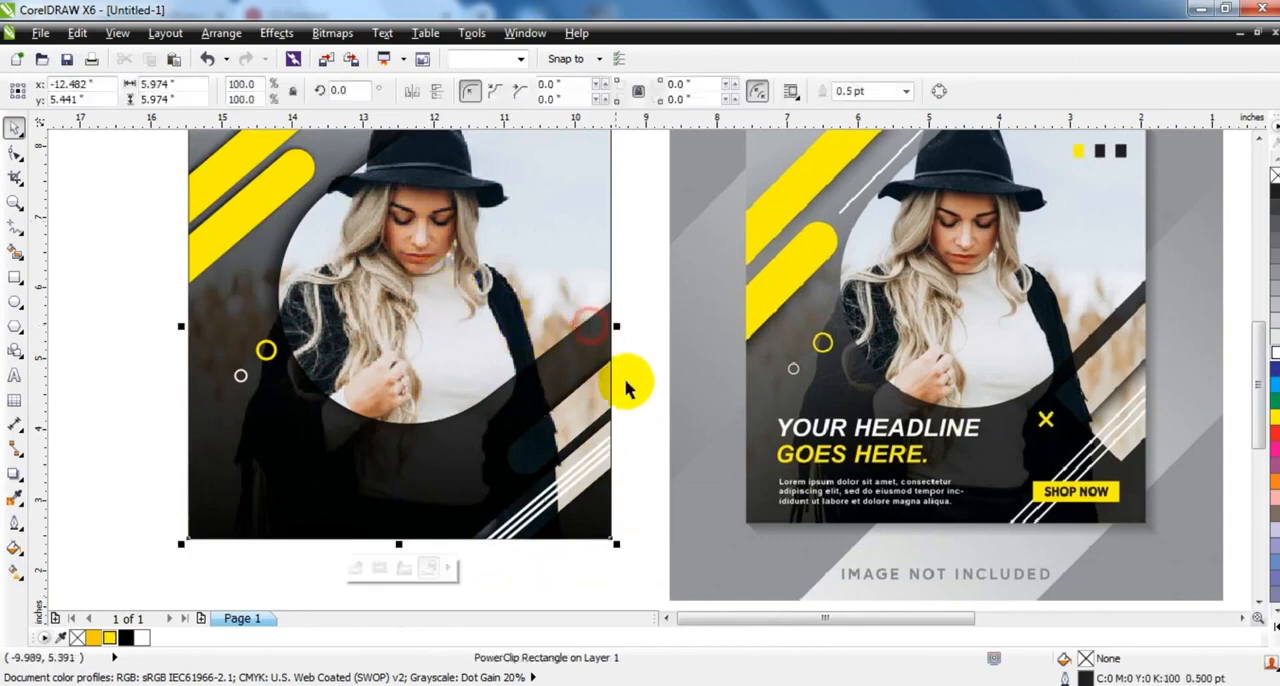
- Add the artistic text "YOUR HEADLINE GOES HERE" on two lines in 24 pt Arial beside the poster
{"action": "left_click", "coordinate": [641, 388]}
{"action": "left_click", "coordinate": [734, 460]}
{"action": "left_click", "coordinate": [571, 429], "text": "shift"}
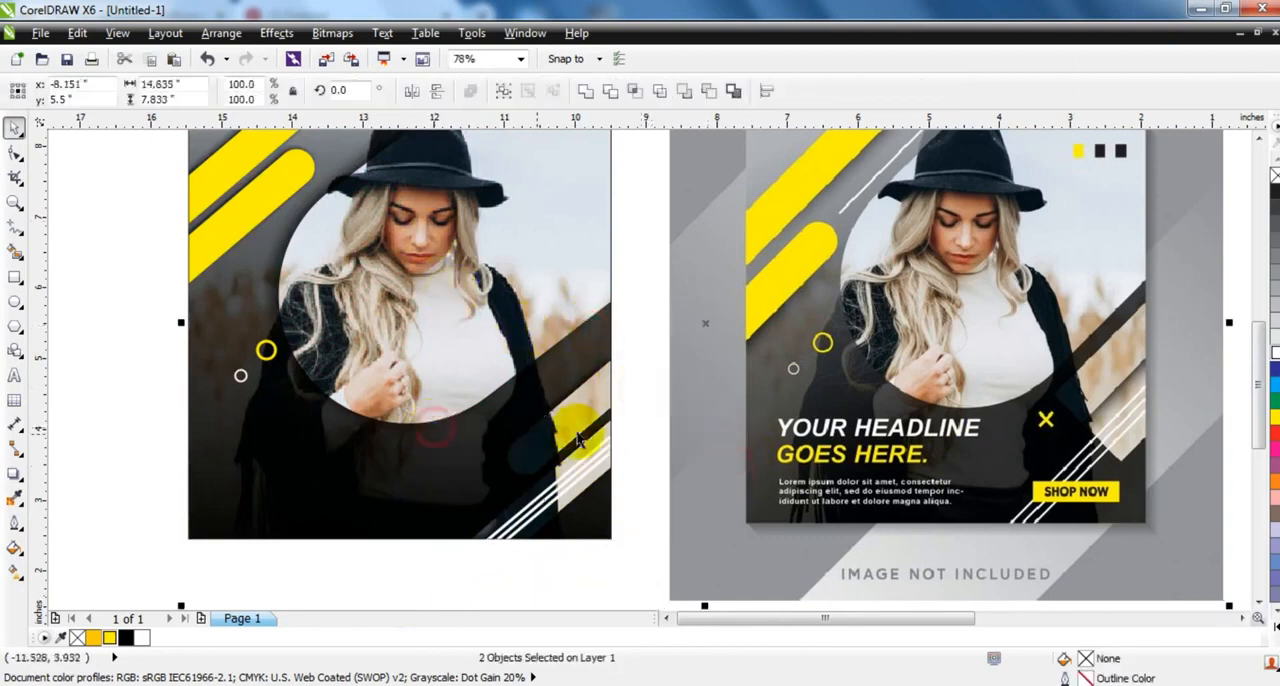
{"action": "key", "text": "shift+F2"}
{"action": "left_click", "coordinate": [107, 397]}
{"action": "left_click", "coordinate": [15, 375]}
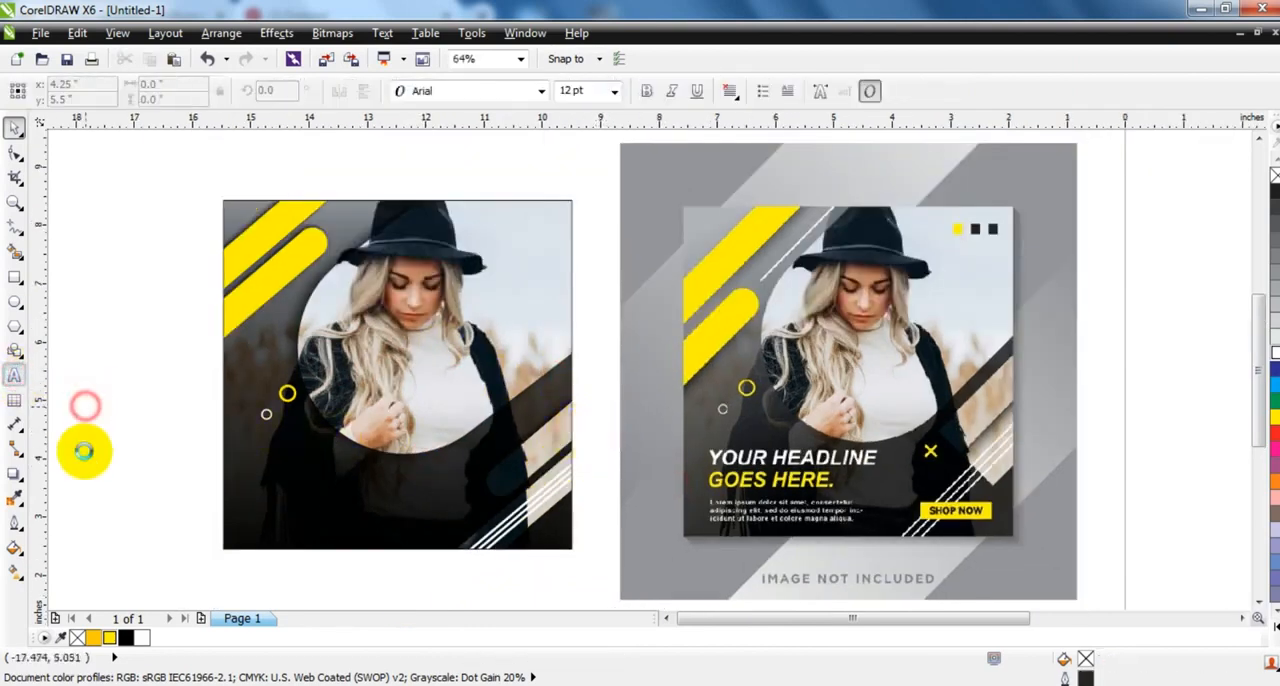
{"action": "left_click", "coordinate": [85, 405]}
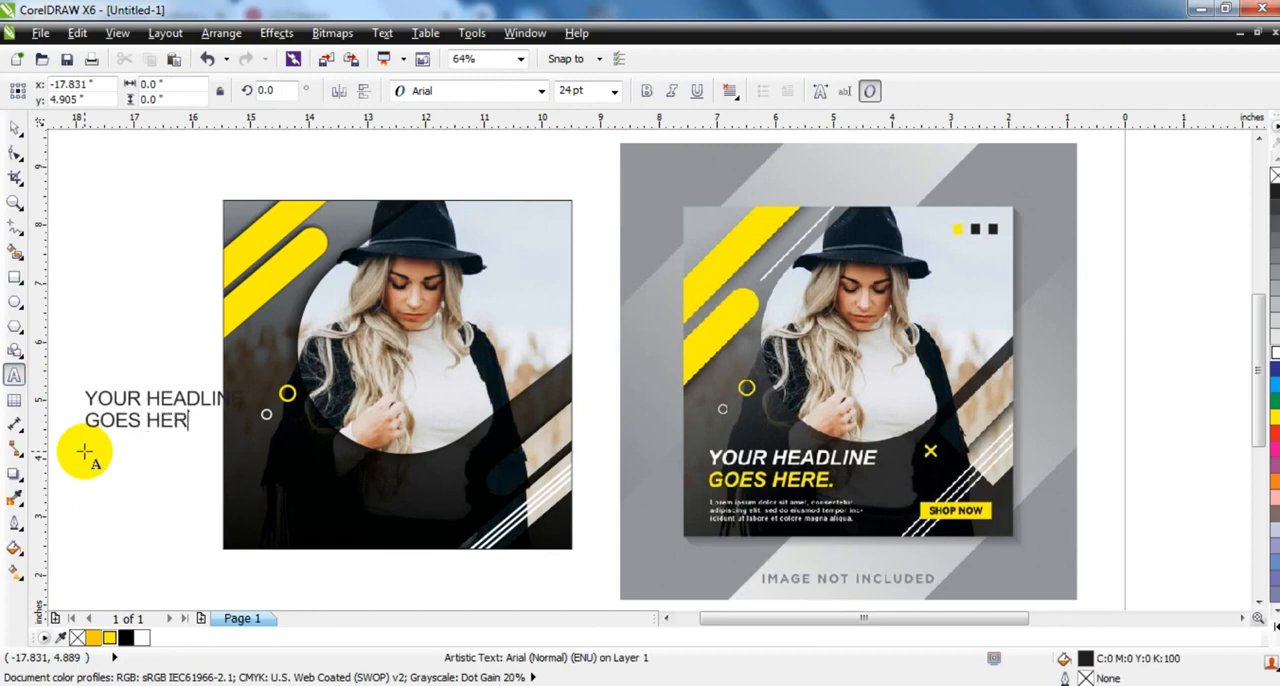
{"action": "left_click", "coordinate": [15, 127]}
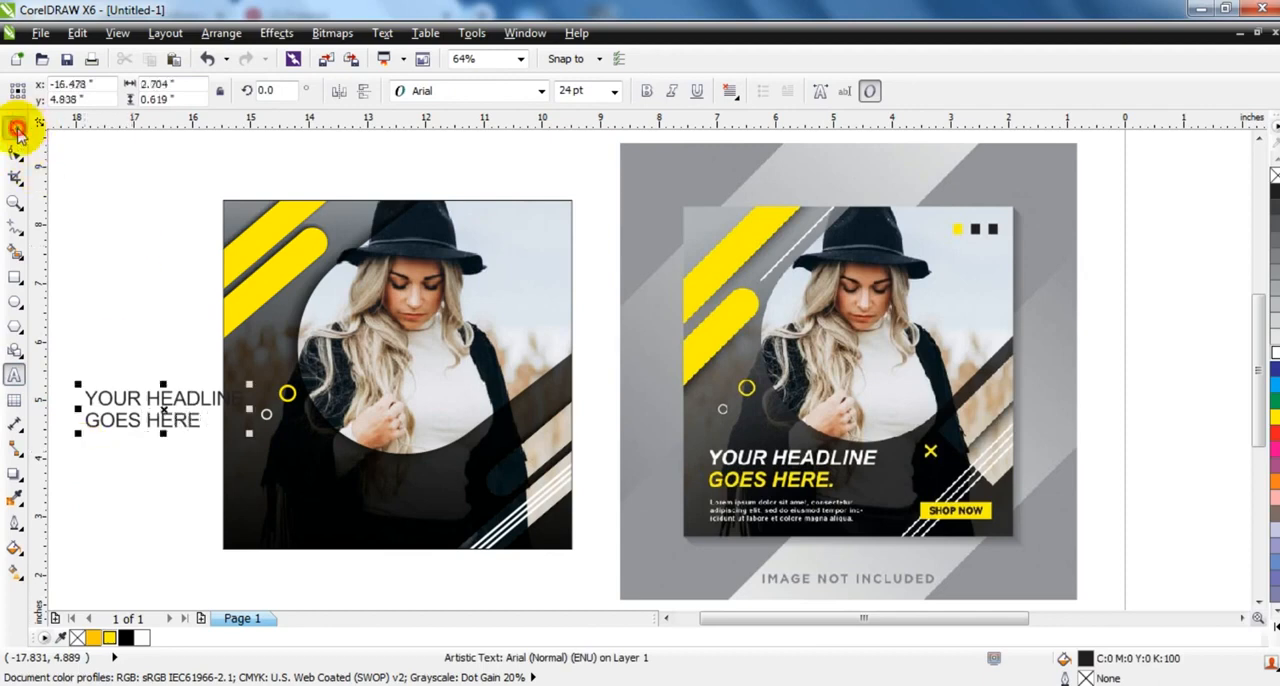
- Format the headline as white bold italic and place it below the rounded photo shape, enlarged to about 28.9 pt
{"action": "left_click", "coordinate": [648, 92]}
{"action": "left_click", "coordinate": [672, 91]}
{"action": "left_click_drag", "start_coordinate": [268, 422], "coordinate": [450, 520]}
{"action": "left_click_drag", "start_coordinate": [372, 471], "coordinate": [371, 477]}
{"action": "left_click", "coordinate": [141, 638]}
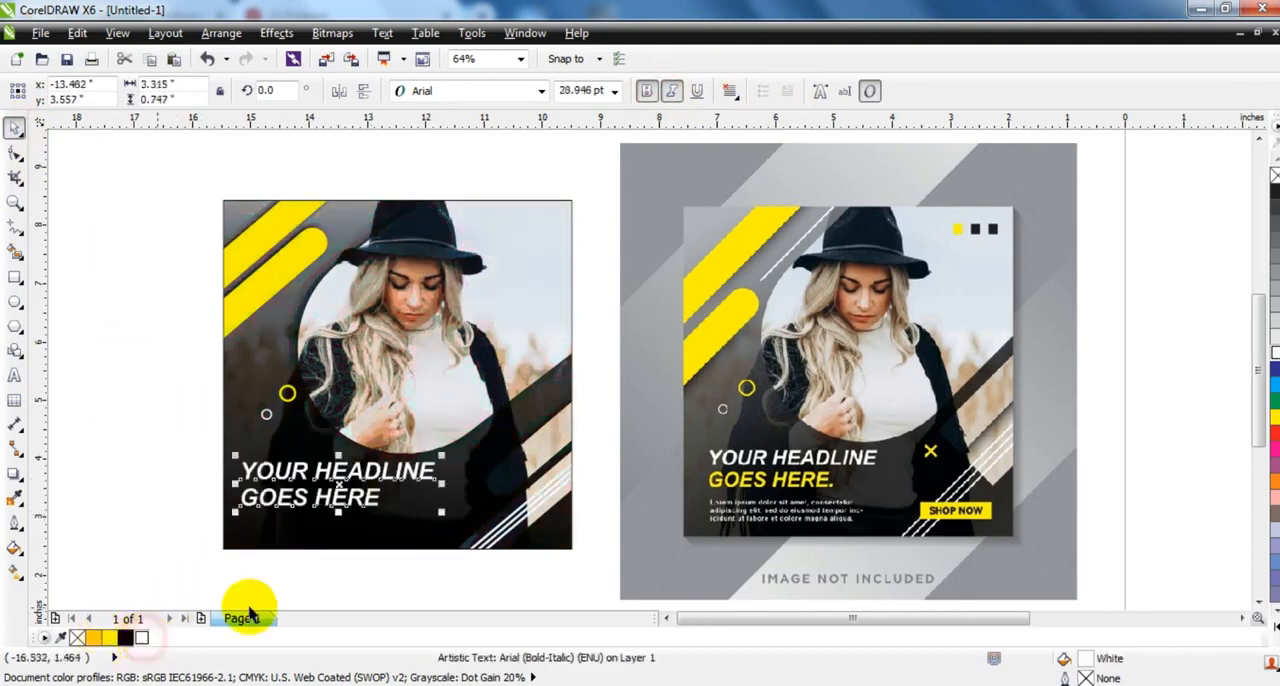
- Colour only the headline's second line, "GOES HERE", yellow
{"action": "left_click", "coordinate": [15, 374]}
{"action": "left_click_drag", "start_coordinate": [384, 492], "coordinate": [240, 497]}
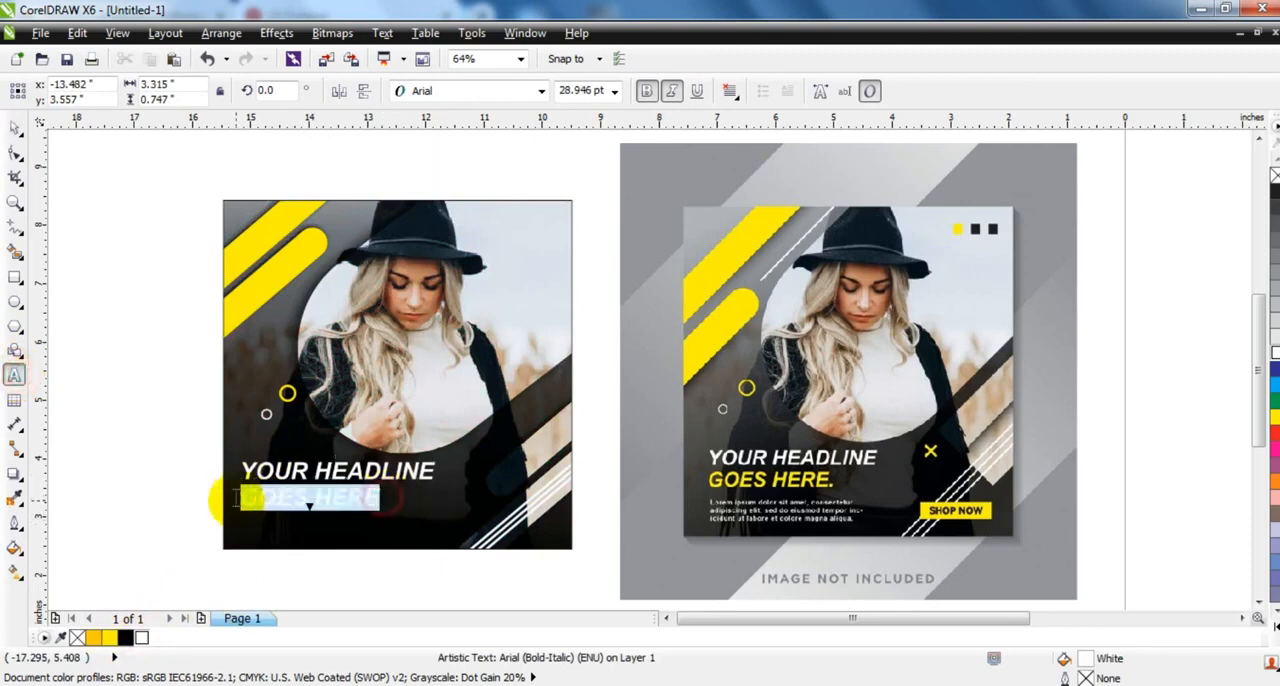
{"action": "left_click", "coordinate": [109, 638]}
{"action": "left_click", "coordinate": [15, 128]}
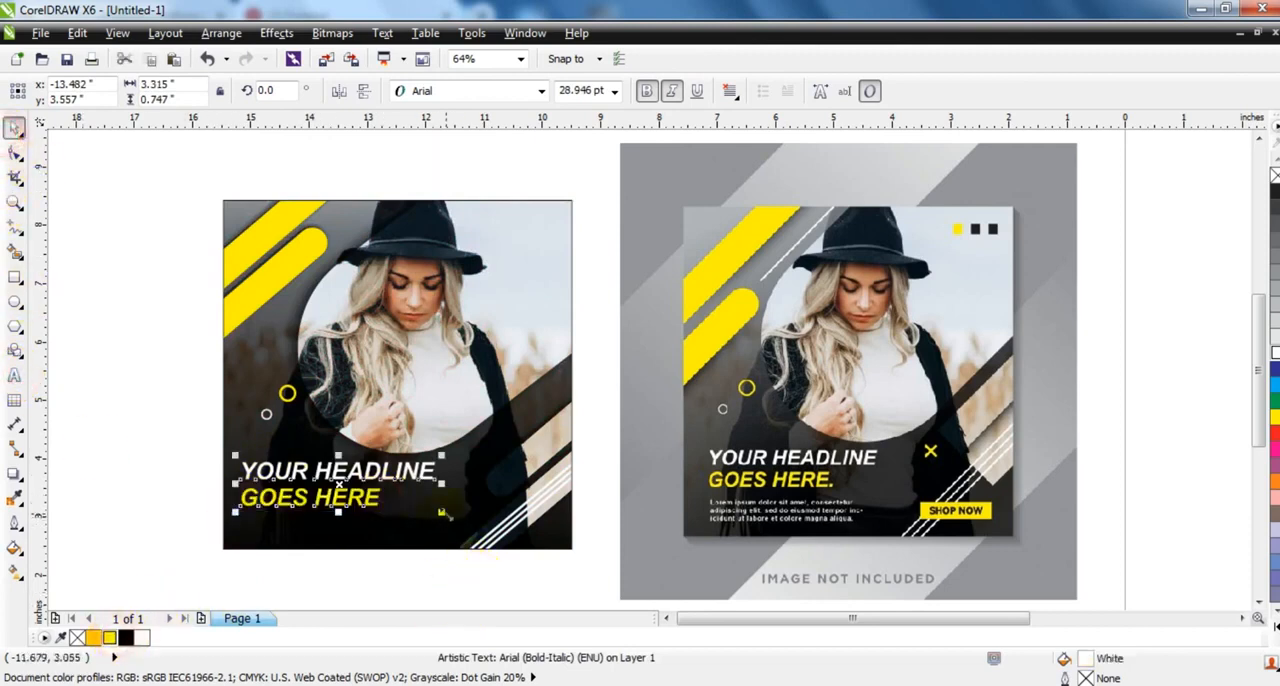
- Scale the headline down slightly and position it below the small rings, with a margin from the poster's left edge
{"action": "left_click_drag", "start_coordinate": [446, 517], "coordinate": [348, 470]}
{"action": "left_click", "coordinate": [101, 492]}
{"action": "left_click", "coordinate": [173, 450]}
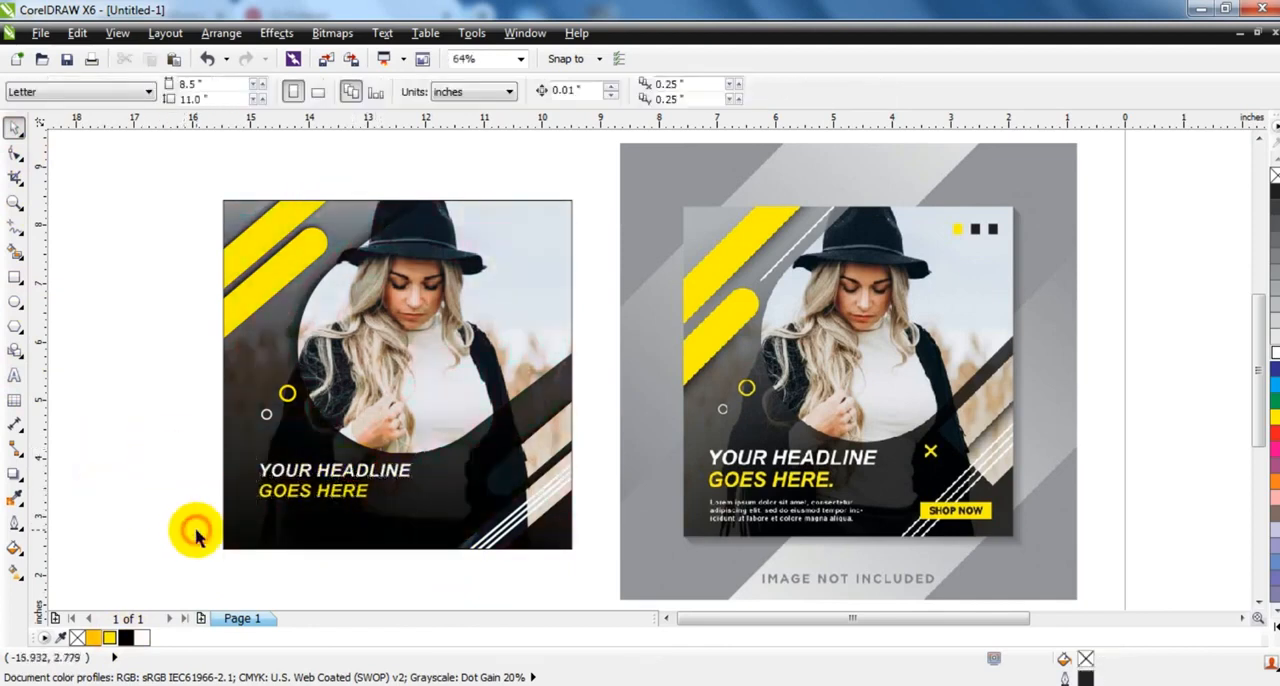
{"action": "left_click", "coordinate": [196, 531]}
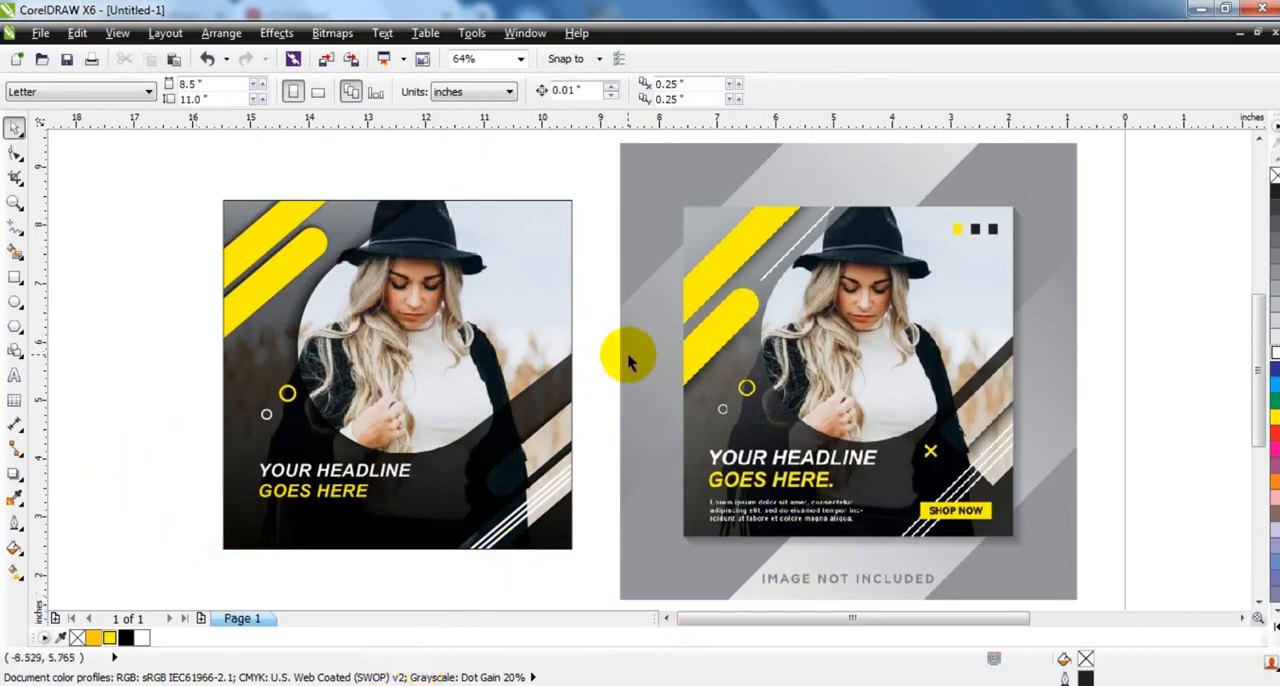